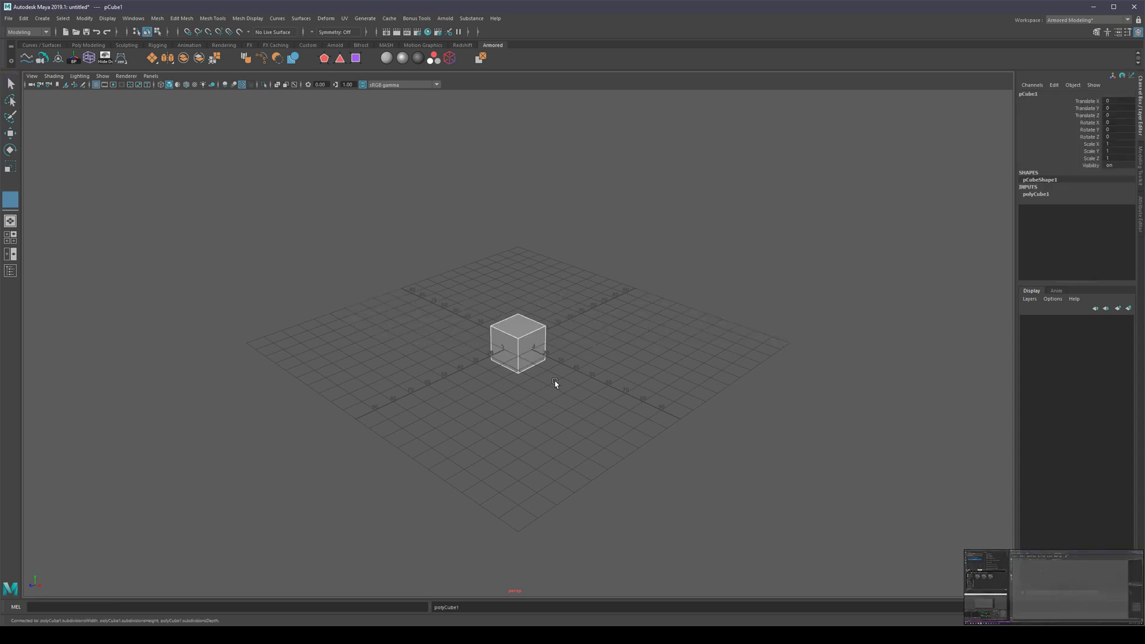
# Duplicate the cube twice along X and stretch the copies vertically to form a row of three boxes of increasing height.
pyautogui.scroll(3, 567, 391)
pyautogui.keyDown('alt'); pyautogui.moveTo(664, 392); pyautogui.dragTo(597, 397, button='middle'); pyautogui.keyUp('alt')
pyautogui.keyDown('alt'); pyautogui.moveTo(597, 398); pyautogui.dragTo(645, 405); pyautogui.keyUp('alt')
pyautogui.moveTo(397, 349)
pyautogui.keyDown('alt'); pyautogui.mouseDown()
pyautogui.moveTo(521, 342)
pyautogui.moveTo(575, 378)
pyautogui.moveTo(542, 365)
pyautogui.moveTo(527, 342)
pyautogui.moveTo(529, 366)
pyautogui.moveTo(541, 353)
pyautogui.moveTo(588, 355)
pyautogui.mouseUp(); pyautogui.keyUp('alt')
pyautogui.press('w')
pyautogui.press('r')
pyautogui.moveTo(548, 315); pyautogui.dragTo(550, 261)
pyautogui.hotkey('shift', 'd')
pyautogui.press('q')
pyautogui.scroll(-5, 768, 254)
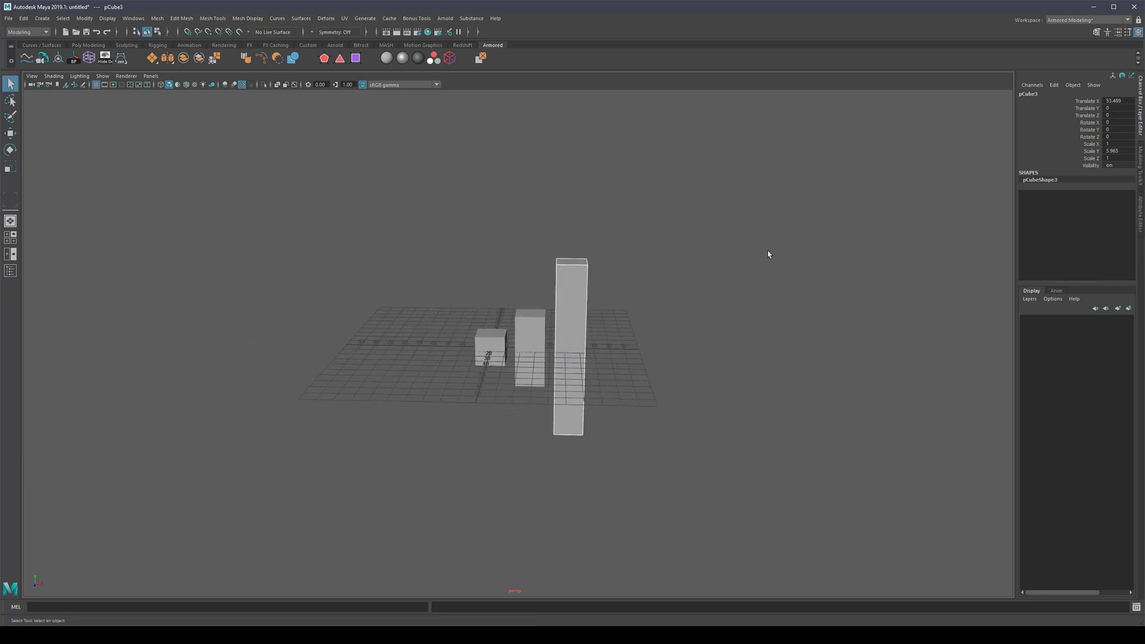
# Select all three boxes and drop their bases onto the ground grid.
pyautogui.moveTo(354, 433); pyautogui.dragTo(626, 298)
pyautogui.scroll(4, 624, 391)
pyautogui.press('End')
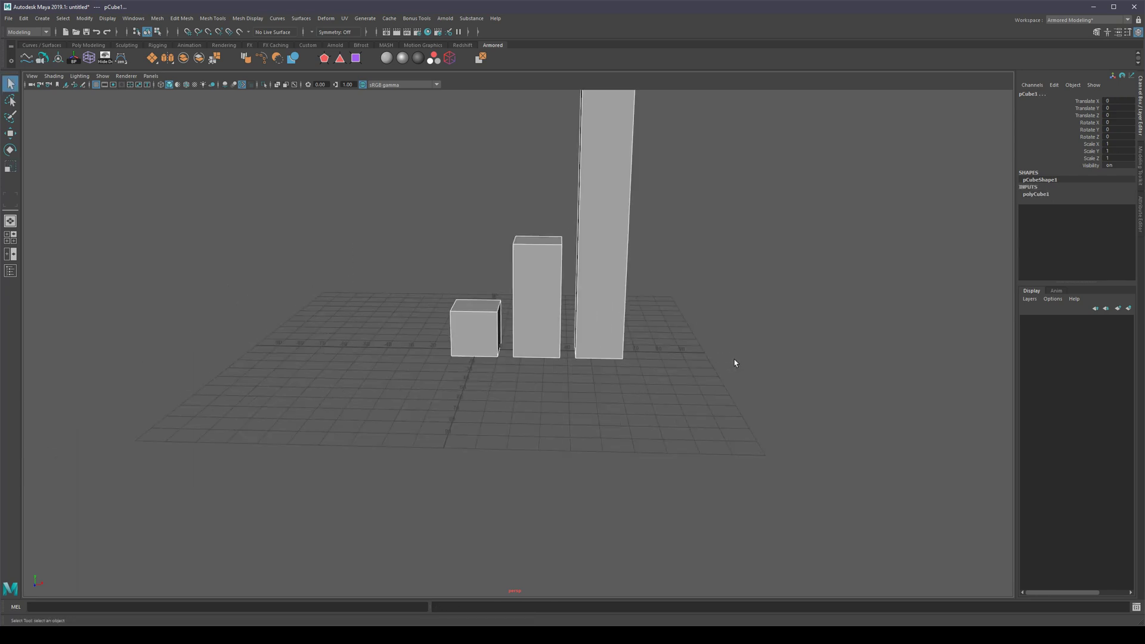
pyautogui.scroll(-4, 677, 337)
pyautogui.keyDown('alt'); pyautogui.moveTo(573, 344); pyautogui.dragTo(545, 386, button='middle'); pyautogui.keyUp('alt')
pyautogui.moveTo(545, 385)
pyautogui.keyDown('alt'); pyautogui.mouseDown()
pyautogui.moveTo(543, 359)
pyautogui.moveTo(545, 386)
pyautogui.mouseUp(); pyautogui.keyUp('alt')
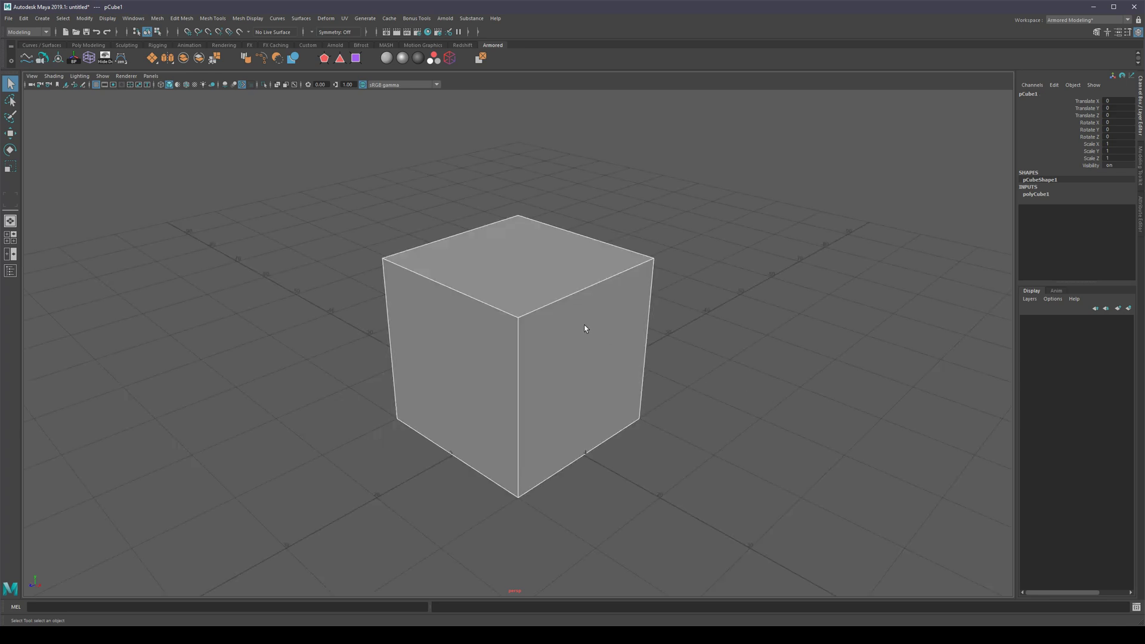
# Bevel one upper edge of the cube and adjust the bevel interactively in the viewport.
pyautogui.click(656, 349)
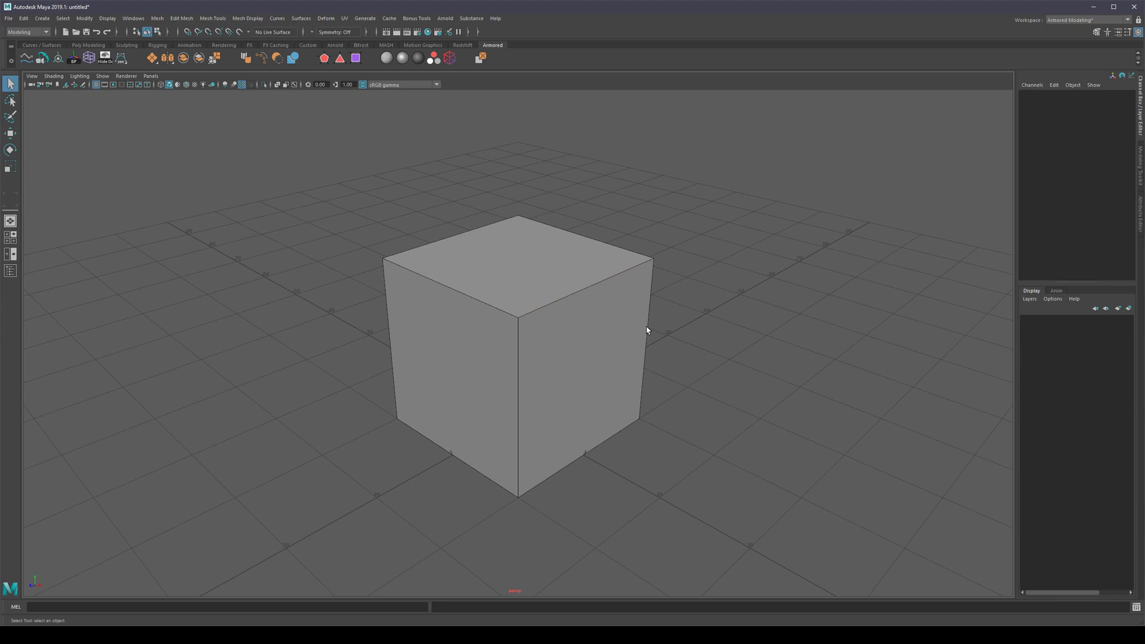
pyautogui.click(575, 297)
pyautogui.moveTo(644, 349)
pyautogui.keyDown('alt'); pyautogui.mouseDown()
pyautogui.moveTo(609, 352)
pyautogui.moveTo(626, 355)
pyautogui.mouseUp(); pyautogui.keyUp('alt')
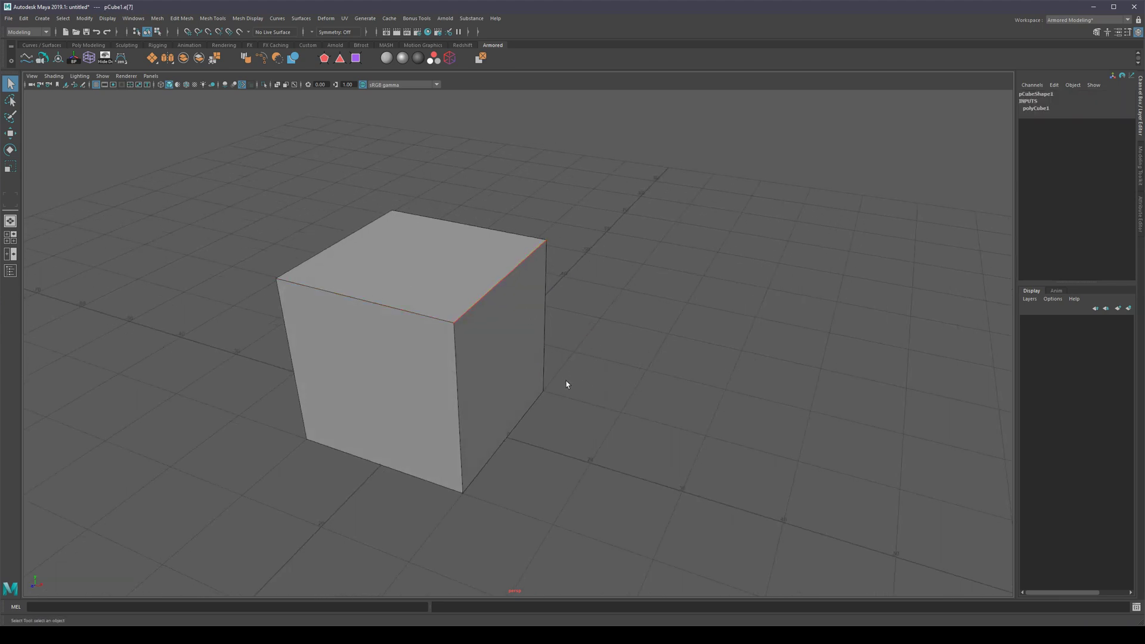
pyautogui.hotkey('ctrl', 'b')
pyautogui.moveTo(471, 373)
pyautogui.mouseDown()
pyautogui.moveTo(432, 368)
pyautogui.moveTo(540, 375)
pyautogui.moveTo(455, 371)
pyautogui.moveTo(488, 385)
pyautogui.mouseUp()
pyautogui.moveTo(434, 335); pyautogui.dragTo(578, 338, button='middle')
pyautogui.moveTo(490, 340)
pyautogui.mouseDown()
pyautogui.moveTo(358, 353)
pyautogui.moveTo(455, 328)
pyautogui.moveTo(481, 343)
pyautogui.mouseUp()
# Bevel two vertical edges of the cube with multiple segments and an offset of about 0.592.
pyautogui.keyDown('shift'); pyautogui.click(352, 326); pyautogui.keyUp('shift')
pyautogui.keyDown('alt'); pyautogui.moveTo(354, 328); pyautogui.dragTo(543, 385); pyautogui.keyUp('alt')
pyautogui.hotkey('ctrl', 'b')
pyautogui.moveTo(555, 393); pyautogui.dragTo(611, 397)
pyautogui.moveTo(611, 396); pyautogui.dragTo(644, 385, button='middle')
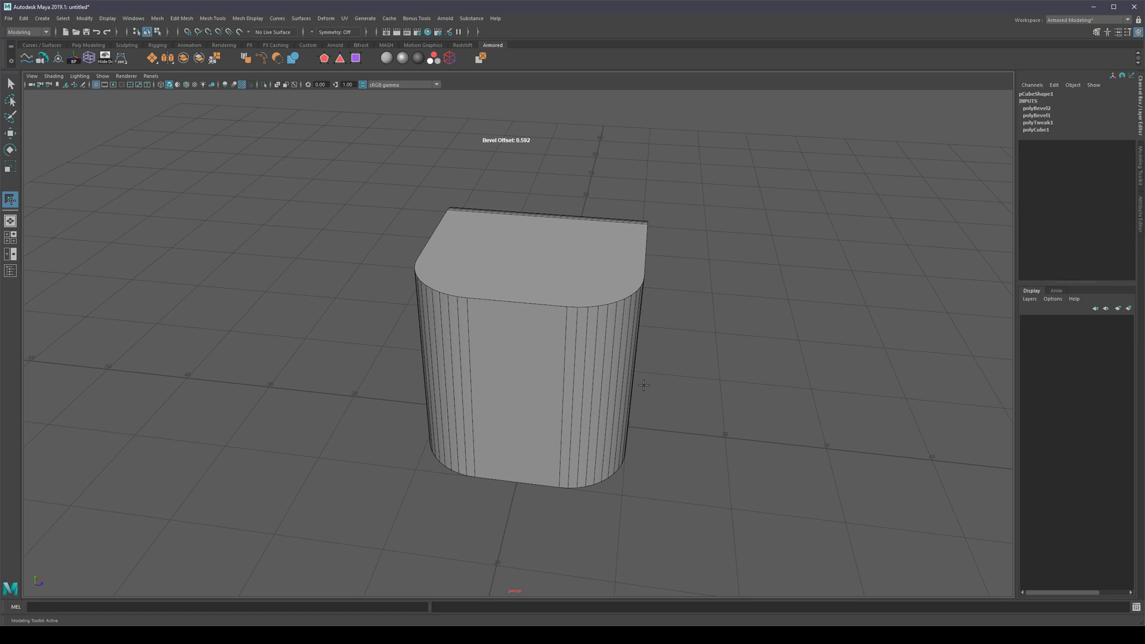
pyautogui.keyDown('alt'); pyautogui.moveTo(552, 382); pyautogui.dragTo(611, 396); pyautogui.keyUp('alt')
pyautogui.press('q')
pyautogui.moveTo(611, 396); pyautogui.dragTo(728, 302, button='right')
pyautogui.keyDown('alt'); pyautogui.moveTo(591, 344); pyautogui.dragTo(430, 388, button='middle'); pyautogui.keyUp('alt')
pyautogui.keyDown('alt'); pyautogui.moveTo(429, 389); pyautogui.dragTo(473, 368); pyautogui.keyUp('alt')
pyautogui.moveTo(474, 364); pyautogui.dragTo(578, 350, button='right')
pyautogui.press('t')
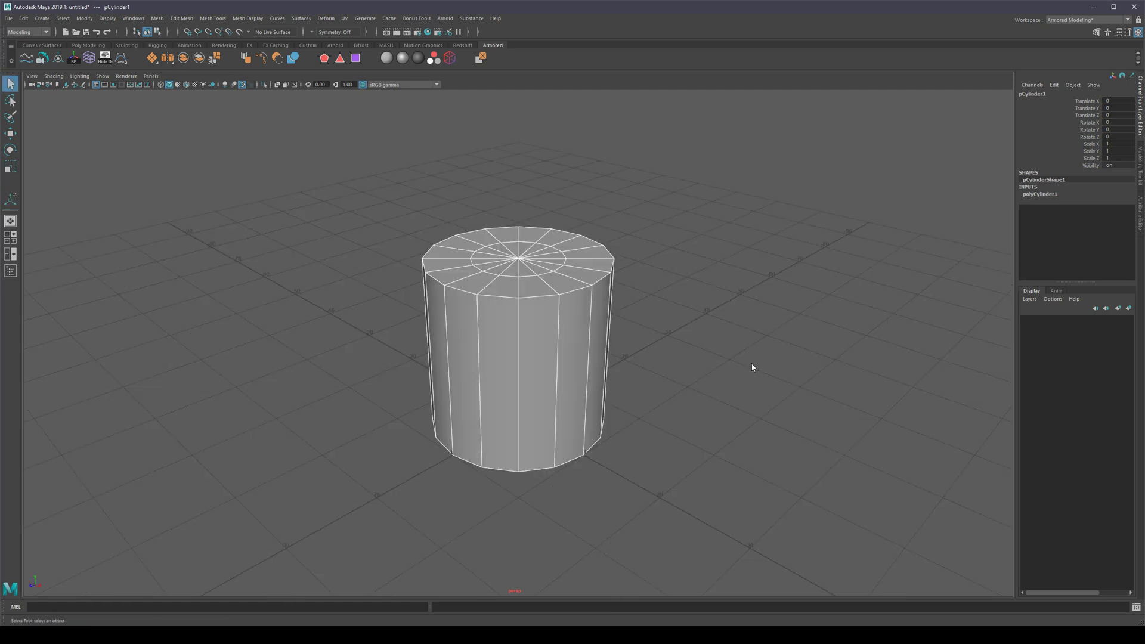
# Switch the cylinder to face selection and marquee-select all faces of its top cap.
pyautogui.moveTo(603, 382)
pyautogui.keyDown('alt'); pyautogui.mouseDown()
pyautogui.moveTo(588, 386)
pyautogui.moveTo(613, 340)
pyautogui.moveTo(590, 380)
pyautogui.mouseUp(); pyautogui.keyUp('alt')
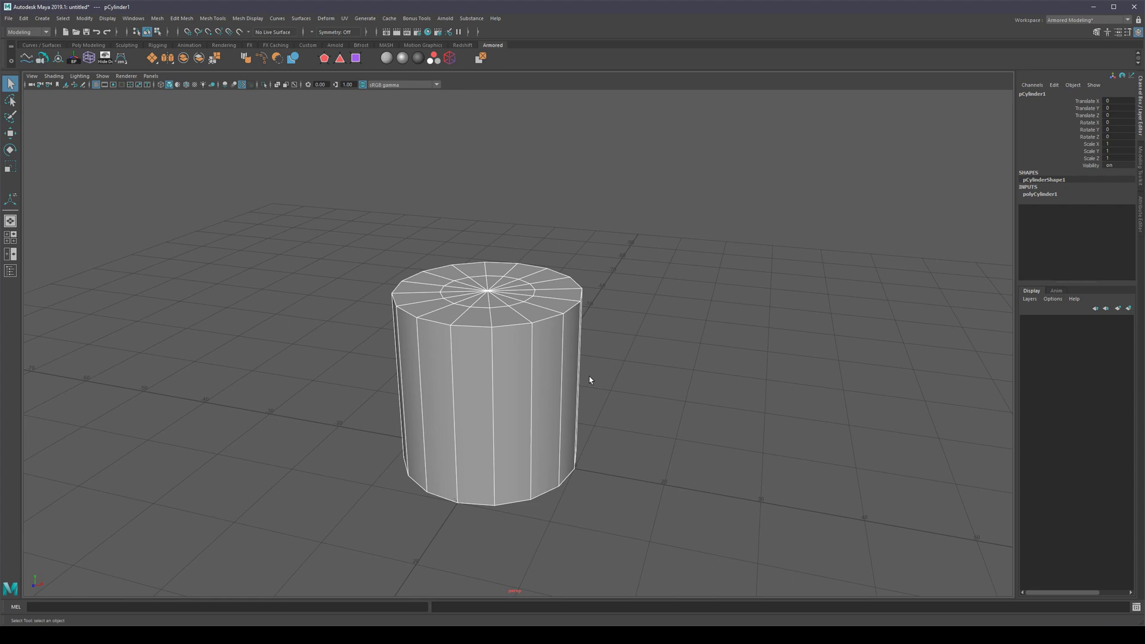
pyautogui.moveTo(518, 324); pyautogui.dragTo(520, 382, button='right')
pyautogui.keyDown('alt'); pyautogui.moveTo(625, 448); pyautogui.dragTo(634, 385); pyautogui.keyUp('alt')
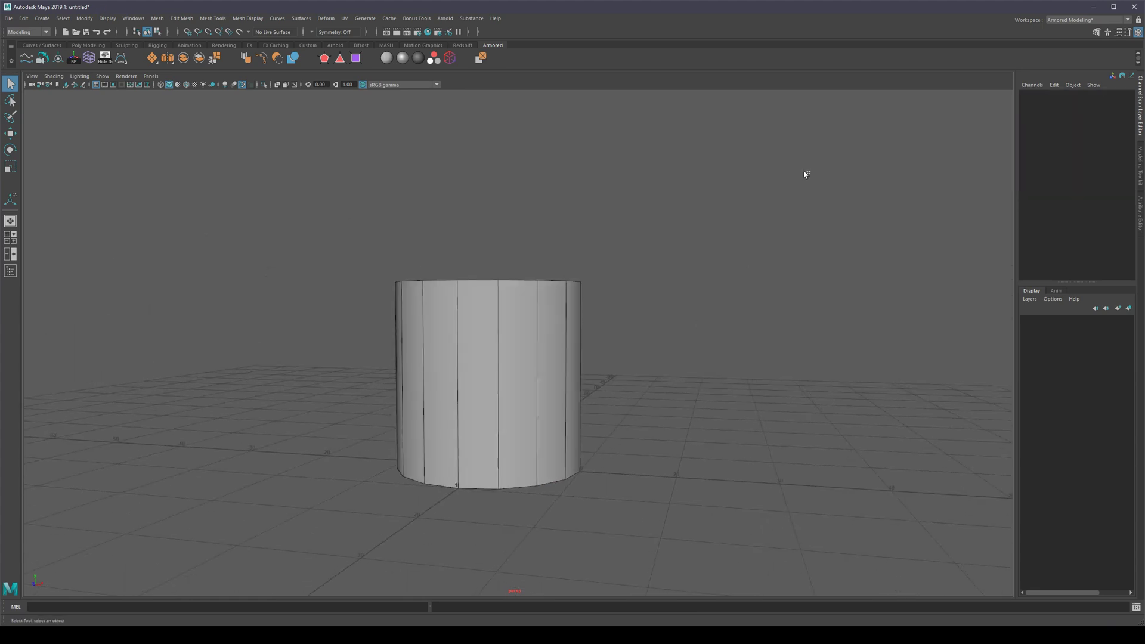
pyautogui.moveTo(805, 173); pyautogui.dragTo(373, 325)
pyautogui.keyDown('alt'); pyautogui.moveTo(621, 282); pyautogui.dragTo(159, 519); pyautogui.keyUp('alt')
pyautogui.keyDown('alt'); pyautogui.moveTo(699, 343); pyautogui.dragTo(710, 404); pyautogui.keyUp('alt')
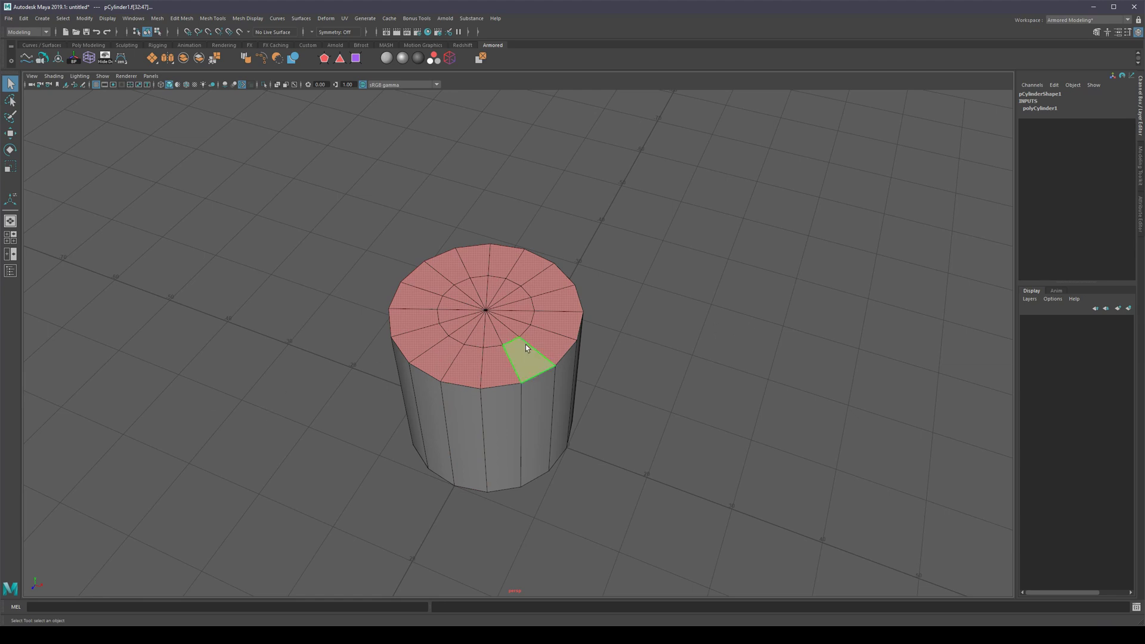
# Marquee-select the cylinder's cap faces again from another view, and clear the selection.
pyautogui.keyDown('alt'); pyautogui.moveTo(494, 401); pyautogui.dragTo(528, 351); pyautogui.keyUp('alt')
pyautogui.scroll(3, 541, 353)
pyautogui.scroll(-4, 662, 350)
pyautogui.keyDown('alt'); pyautogui.moveTo(662, 350); pyautogui.dragTo(658, 329); pyautogui.keyUp('alt')
pyautogui.moveTo(668, 232); pyautogui.dragTo(603, 351)
pyautogui.moveTo(700, 522); pyautogui.dragTo(381, 390)
pyautogui.scroll(4, 640, 356)
pyautogui.keyDown('alt'); pyautogui.moveTo(740, 316); pyautogui.dragTo(744, 349); pyautogui.keyUp('alt')
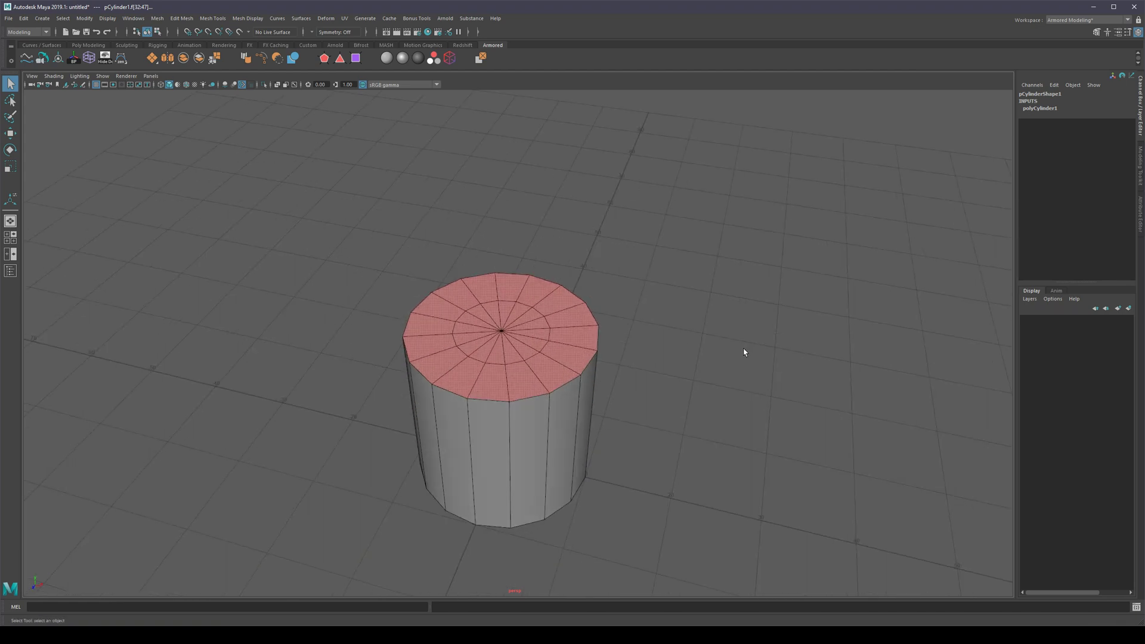
pyautogui.click(745, 351)
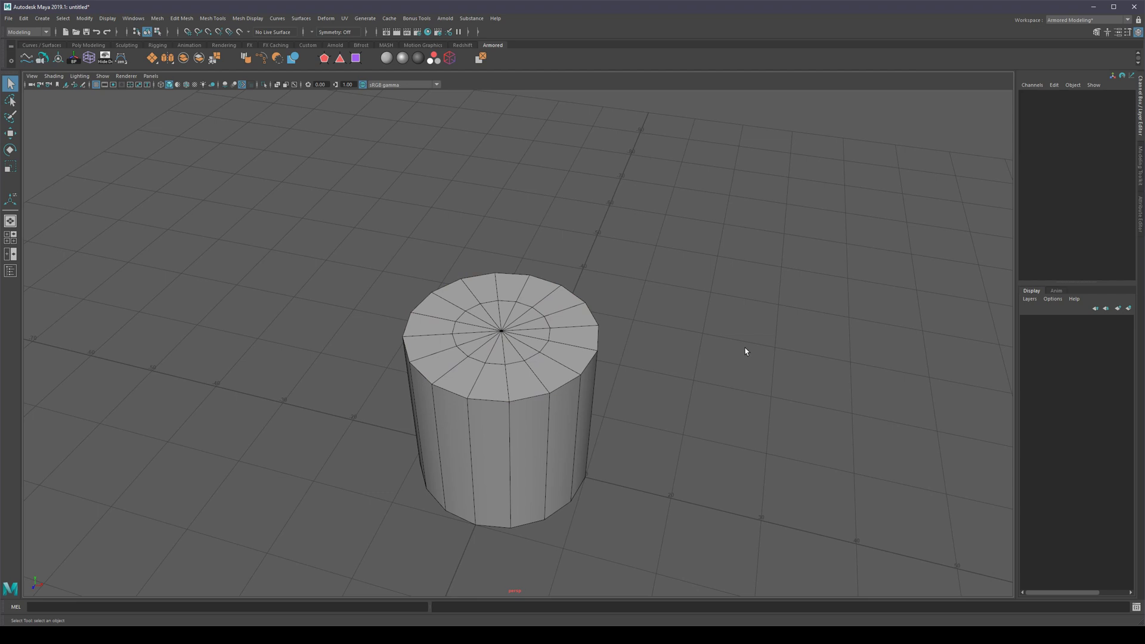
# Set the selection constraint in the Modeling Toolkit to Angle.
pyautogui.click(1141, 160)
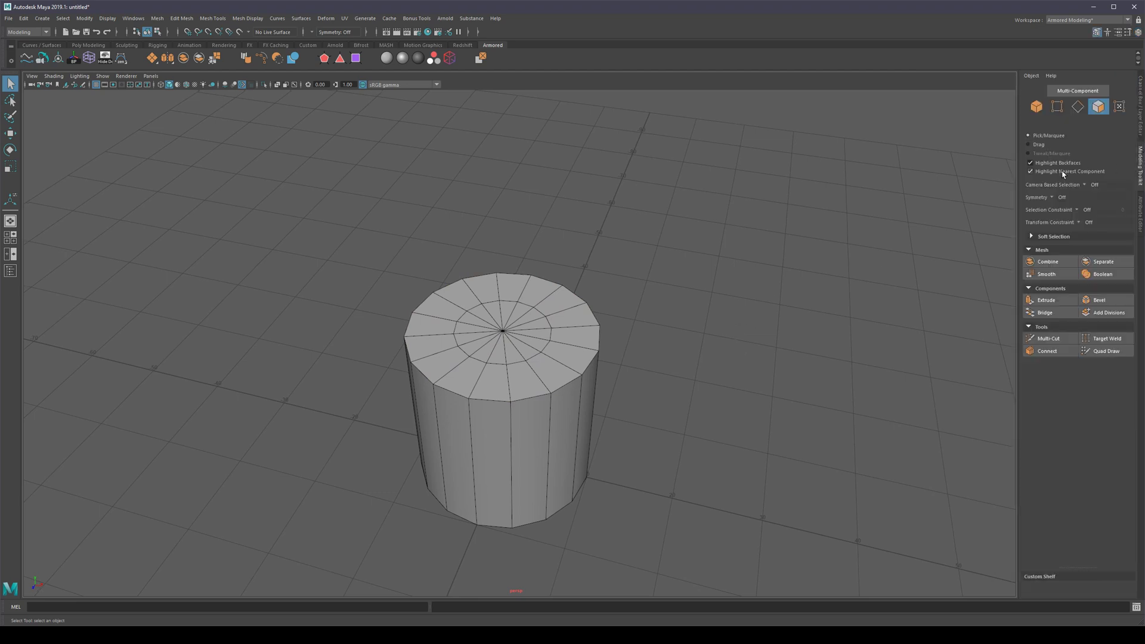
pyautogui.click(1078, 210)
pyautogui.click(1085, 214)
pyautogui.keyDown('alt'); pyautogui.moveTo(722, 296); pyautogui.dragTo(733, 284, button='middle'); pyautogui.keyUp('alt')
pyautogui.keyDown('alt'); pyautogui.moveTo(655, 297); pyautogui.dragTo(709, 305, button='right'); pyautogui.keyUp('alt')
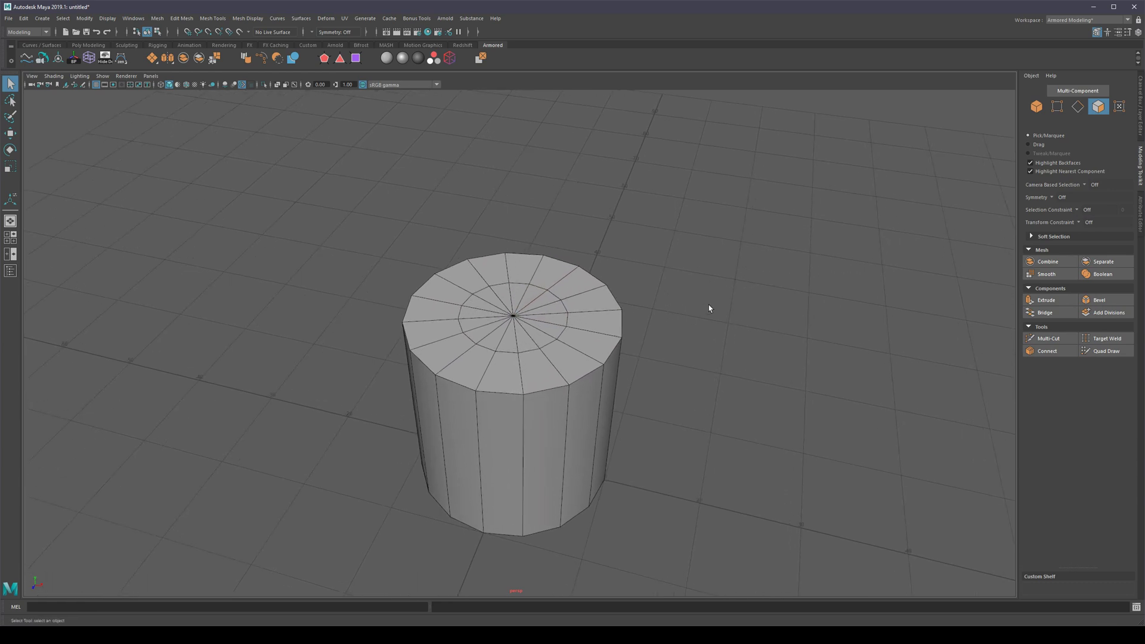
pyautogui.hotkey('shift', 'a')
pyautogui.keyDown('alt'); pyautogui.moveTo(741, 315); pyautogui.dragTo(741, 304); pyautogui.keyUp('alt')
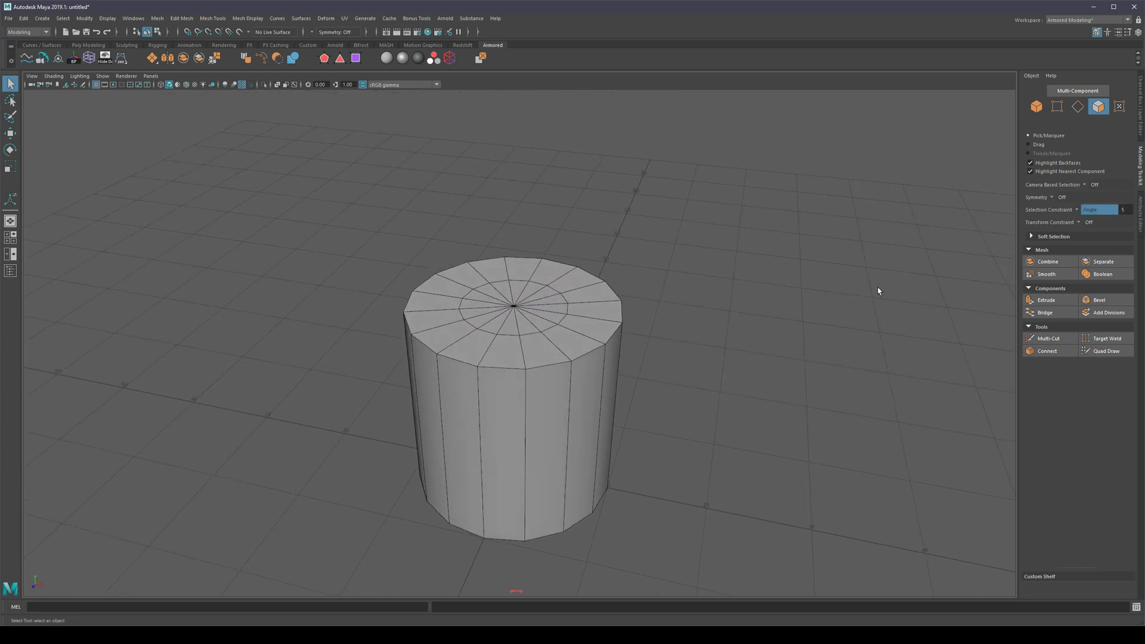
# Select the cylinder's whole top cap by picking one of its faces, and add a side face to the selection.
pyautogui.click(575, 317)
pyautogui.keyDown('alt'); pyautogui.moveTo(662, 342); pyautogui.dragTo(657, 439, button='right'); pyautogui.keyUp('alt')
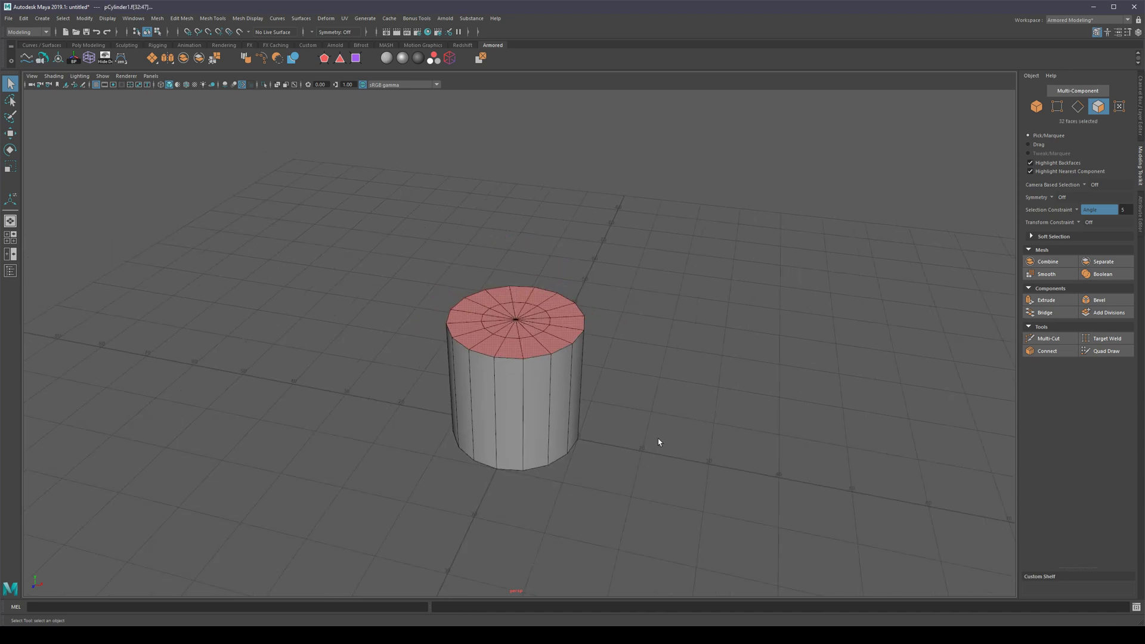
pyautogui.keyDown('alt'); pyautogui.moveTo(657, 438); pyautogui.dragTo(652, 381); pyautogui.keyUp('alt')
pyautogui.keyDown('shift'); pyautogui.click(552, 382); pyautogui.keyUp('shift')
pyautogui.keyDown('alt'); pyautogui.moveTo(678, 341); pyautogui.dragTo(697, 361); pyautogui.keyUp('alt')
pyautogui.scroll(3, 719, 334)
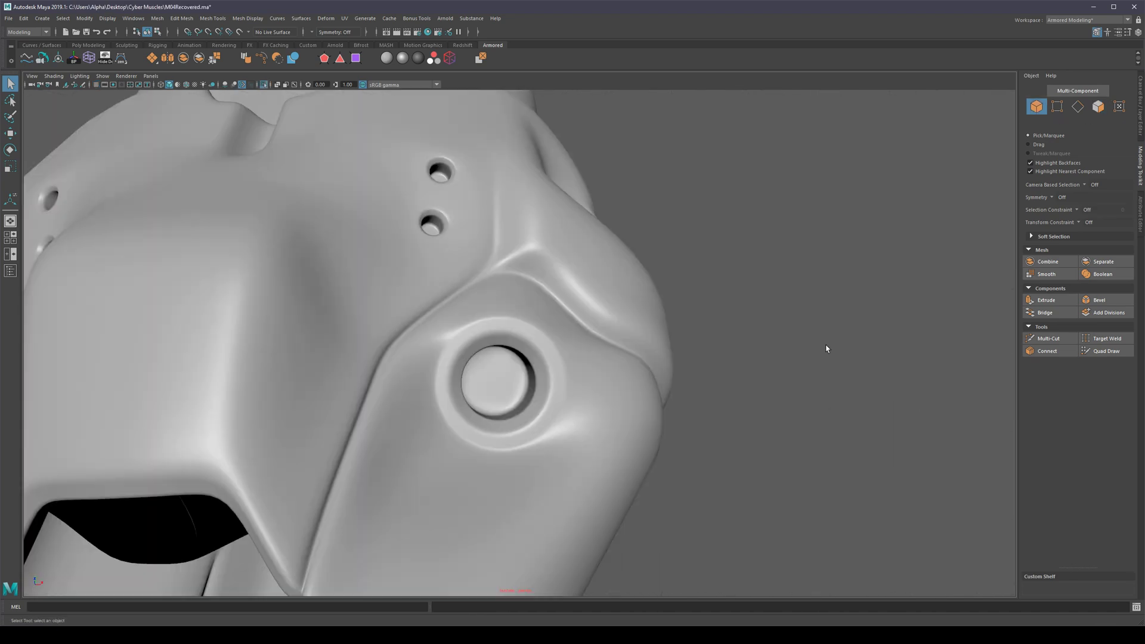
# Set the mask mesh to component selection and show it unsmoothed around the round hole.
pyautogui.scroll(5, 596, 352)
pyautogui.keyDown('alt'); pyautogui.moveTo(516, 409); pyautogui.dragTo(494, 399); pyautogui.keyUp('alt')
pyautogui.moveTo(437, 377); pyautogui.dragTo(459, 418, button='right')
pyautogui.keyDown('alt'); pyautogui.moveTo(461, 419); pyautogui.dragTo(443, 416); pyautogui.keyUp('alt')
pyautogui.keyDown('alt'); pyautogui.moveTo(442, 416); pyautogui.dragTo(405, 404, button='right'); pyautogui.keyUp('alt')
pyautogui.press('1')
# Select the flat plug faces inside the mask's round hole, trim the selection and clear it.
pyautogui.keyDown('alt'); pyautogui.moveTo(435, 370); pyautogui.dragTo(499, 340); pyautogui.keyUp('alt')
pyautogui.moveTo(450, 381); pyautogui.dragTo(450, 382)
pyautogui.keyDown('alt'); pyautogui.moveTo(484, 353); pyautogui.dragTo(499, 382); pyautogui.keyUp('alt')
pyautogui.keyDown('alt'); pyautogui.moveTo(514, 432); pyautogui.dragTo(459, 358, button='right'); pyautogui.keyUp('alt')
pyautogui.keyDown('alt'); pyautogui.moveTo(477, 298); pyautogui.dragTo(525, 334); pyautogui.keyUp('alt')
pyautogui.keyDown('ctrl'); pyautogui.moveTo(579, 224); pyautogui.dragTo(662, 301); pyautogui.keyUp('ctrl')
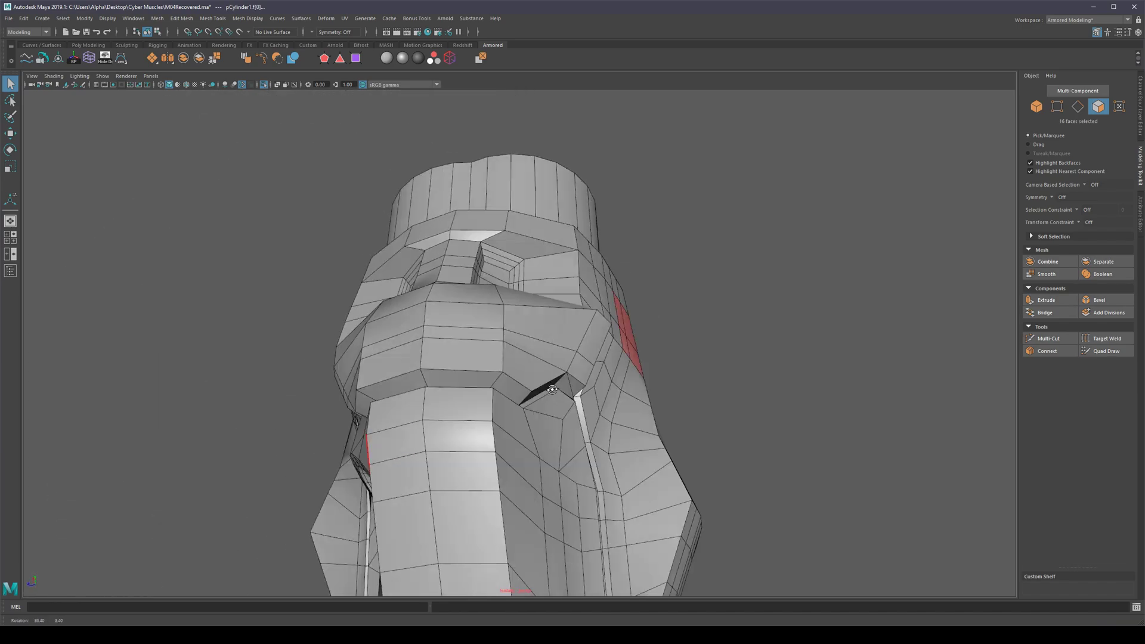
pyautogui.keyDown('alt'); pyautogui.moveTo(520, 376); pyautogui.dragTo(737, 373); pyautogui.keyUp('alt')
pyautogui.click(737, 372)
# Select all flat faces of the plug inside the round hole using the Angle constraint.
pyautogui.keyDown('alt'); pyautogui.moveTo(417, 381); pyautogui.dragTo(490, 411, button='right'); pyautogui.keyUp('alt')
pyautogui.keyDown('alt'); pyautogui.moveTo(491, 411); pyautogui.dragTo(573, 334, button='middle'); pyautogui.keyUp('alt')
pyautogui.keyDown('alt'); pyautogui.moveTo(573, 334); pyautogui.dragTo(634, 389); pyautogui.keyUp('alt')
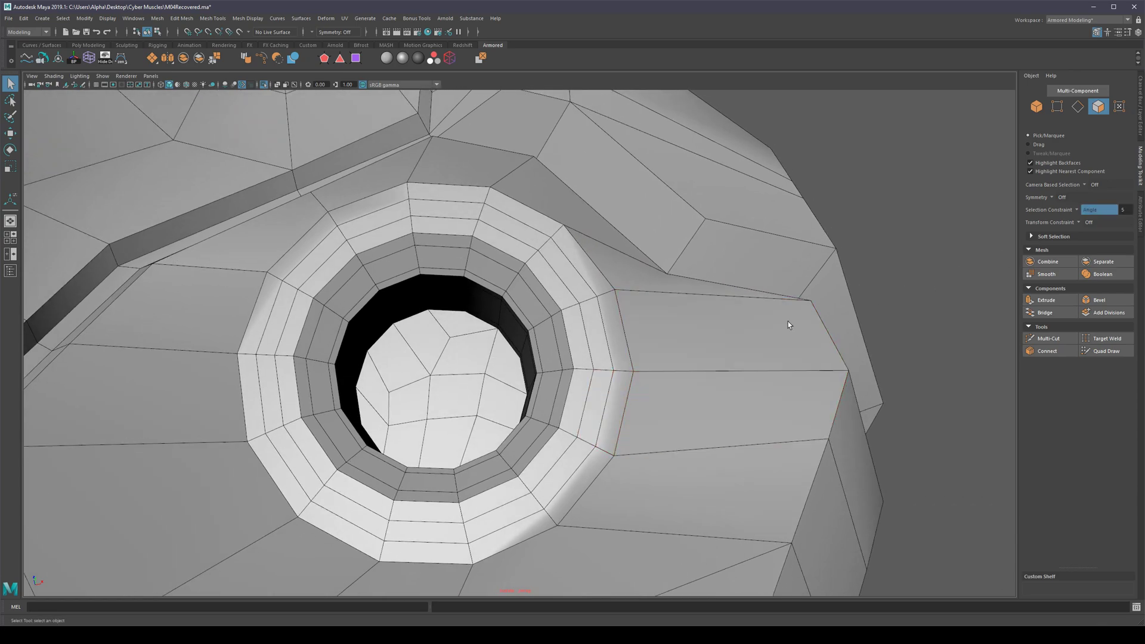
pyautogui.click(442, 381)
pyautogui.keyDown('alt'); pyautogui.moveTo(489, 352); pyautogui.dragTo(475, 377, button='right'); pyautogui.keyUp('alt')
pyautogui.keyDown('alt'); pyautogui.moveTo(474, 377); pyautogui.dragTo(473, 439); pyautogui.keyUp('alt')
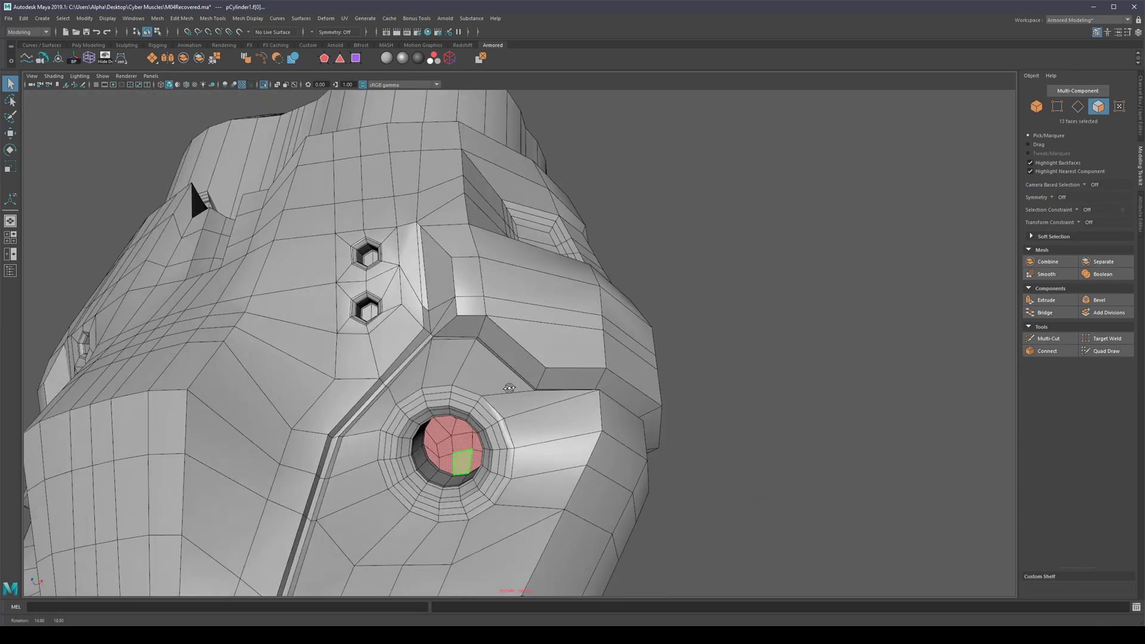
# Try to grow the selection outward from the plug's faces, and undo it.
pyautogui.press('f')
pyautogui.press('w')
pyautogui.keyDown('alt'); pyautogui.moveTo(474, 439); pyautogui.dragTo(467, 419, button='right'); pyautogui.keyUp('alt')
pyautogui.keyDown('ctrl'); pyautogui.moveTo(467, 418); pyautogui.dragTo(432, 420, button='middle'); pyautogui.keyUp('ctrl')
pyautogui.hotkey('ctrl', 'z')
pyautogui.hotkey('ctrl', 'z')
pyautogui.press('q')
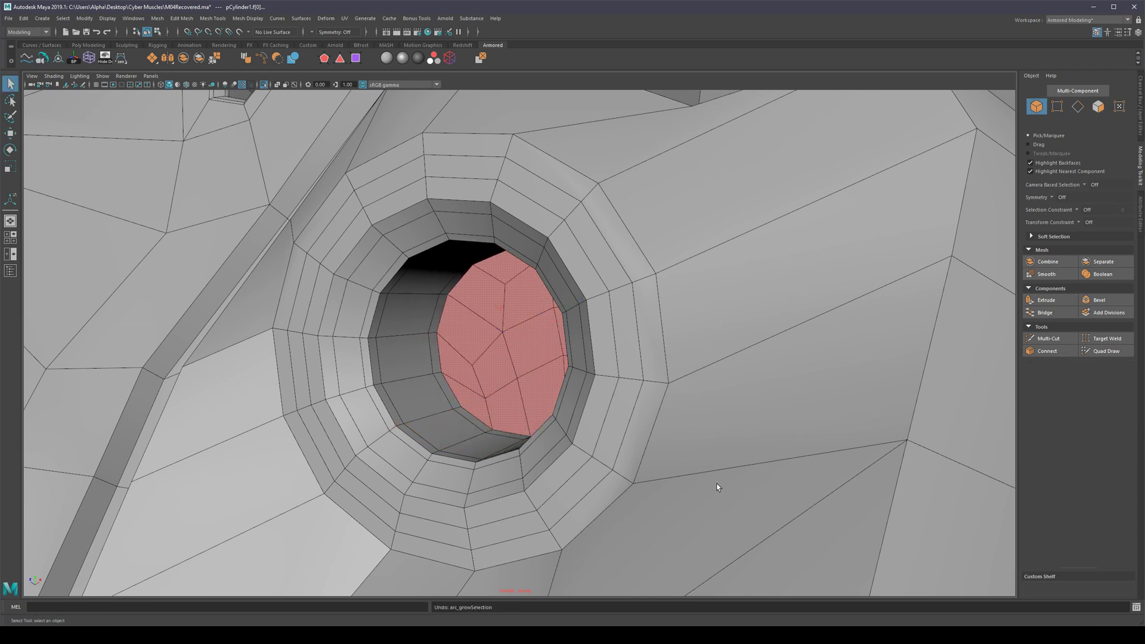
# Select the edge loop around the plug, and replace that selection with the plug's flat faces in face mode.
pyautogui.press('F10')
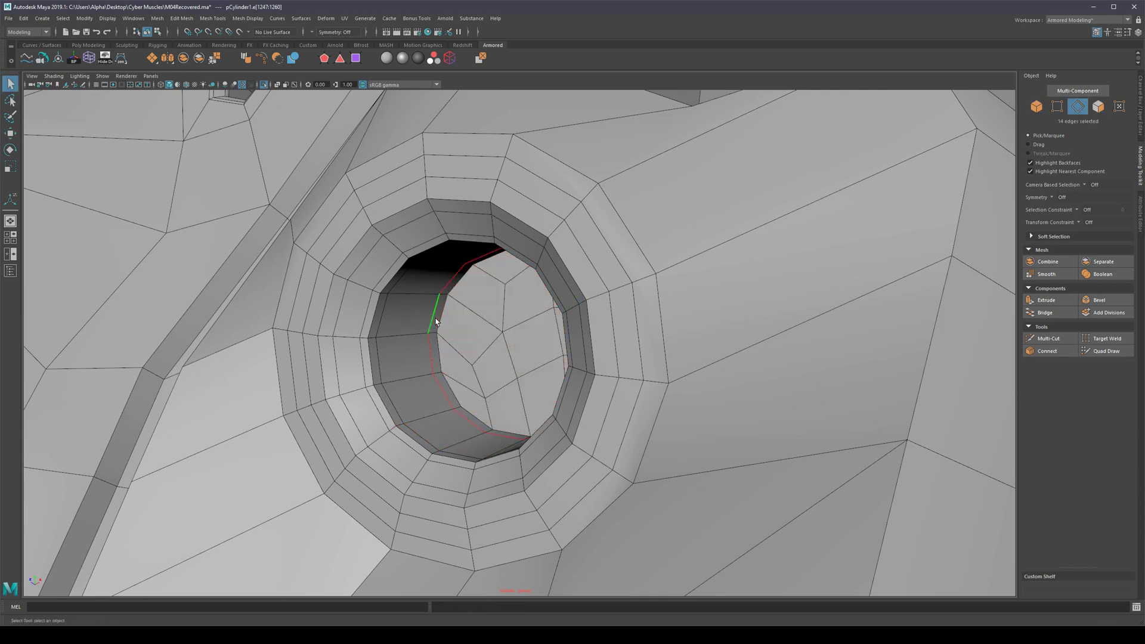
pyautogui.keyDown('alt'); pyautogui.moveTo(436, 323); pyautogui.dragTo(495, 336); pyautogui.keyUp('alt')
pyautogui.moveTo(499, 339); pyautogui.dragTo(507, 411, button='right')
pyautogui.click(492, 335)
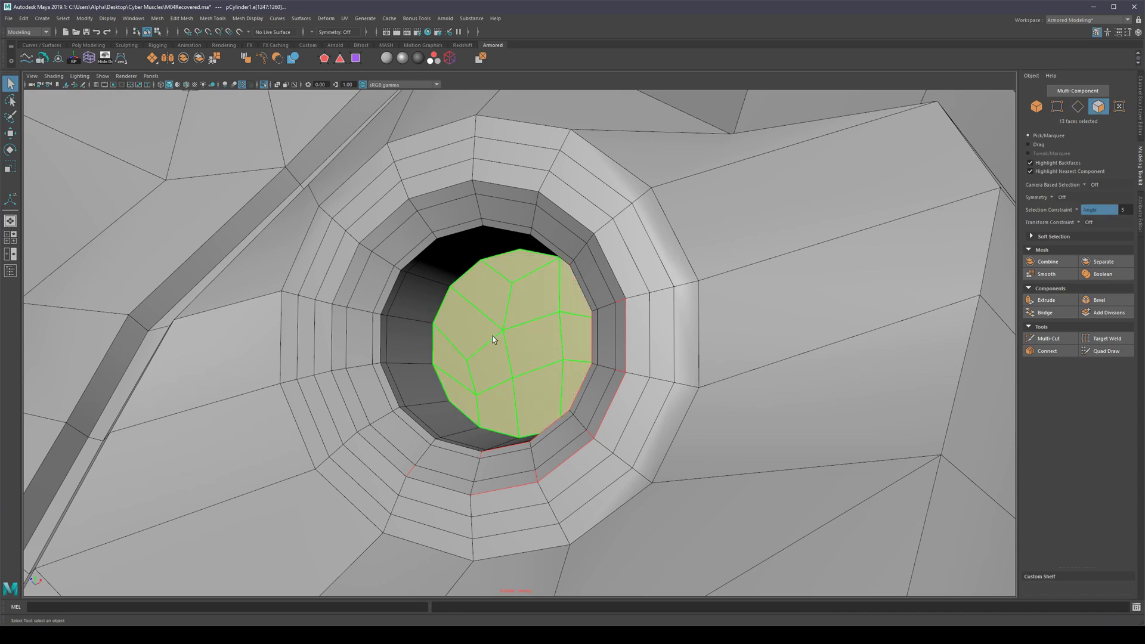
pyautogui.scroll(-2, 502, 344)
pyautogui.scroll(-4, 502, 344)
pyautogui.keyDown('alt'); pyautogui.moveTo(848, 330); pyautogui.dragTo(571, 379); pyautogui.keyUp('alt')
pyautogui.scroll(4, 738, 377)
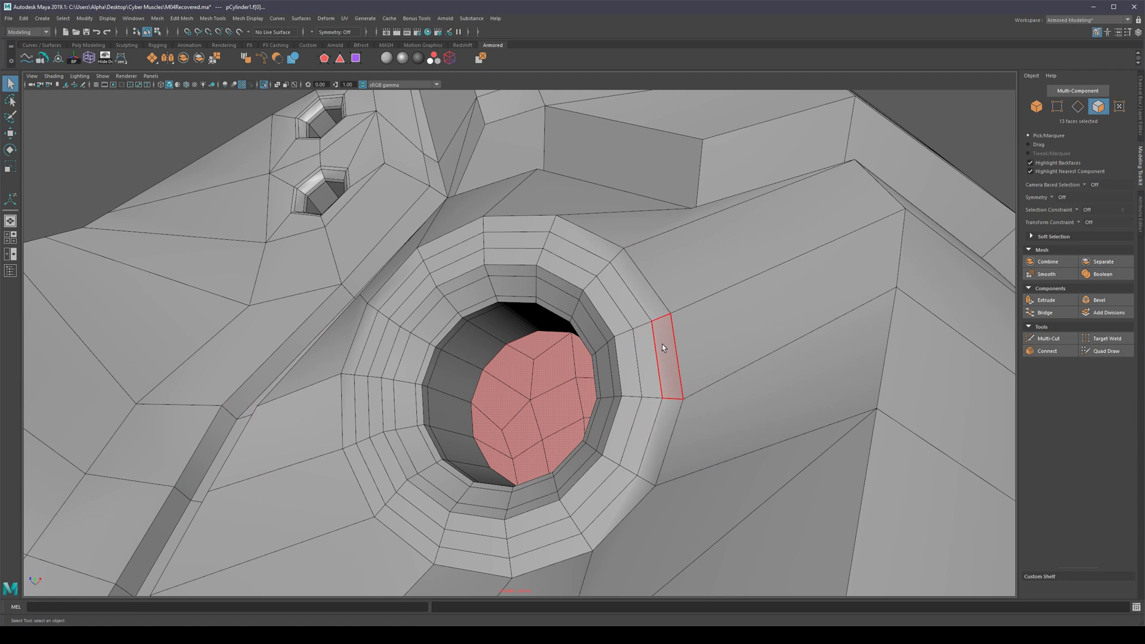
# Convert the plug's face selection to the edges along its border.
pyautogui.keyDown('shift'); pyautogui.rightClick(637, 324); pyautogui.keyUp('shift')
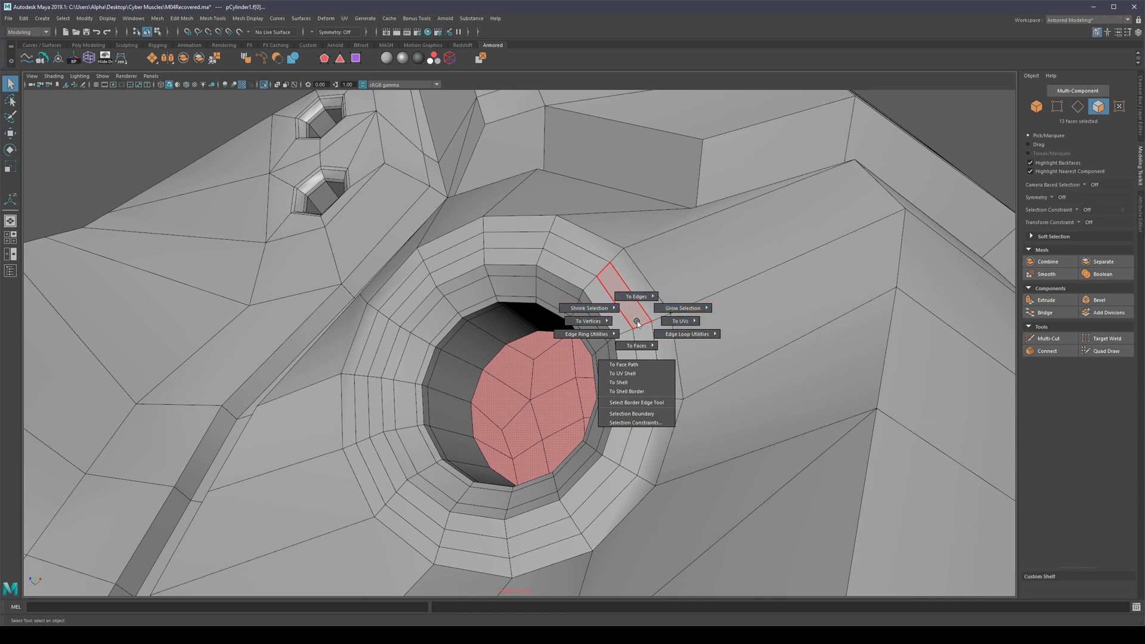
pyautogui.keyDown('alt'); pyautogui.moveTo(514, 371); pyautogui.dragTo(565, 414); pyautogui.keyUp('alt')
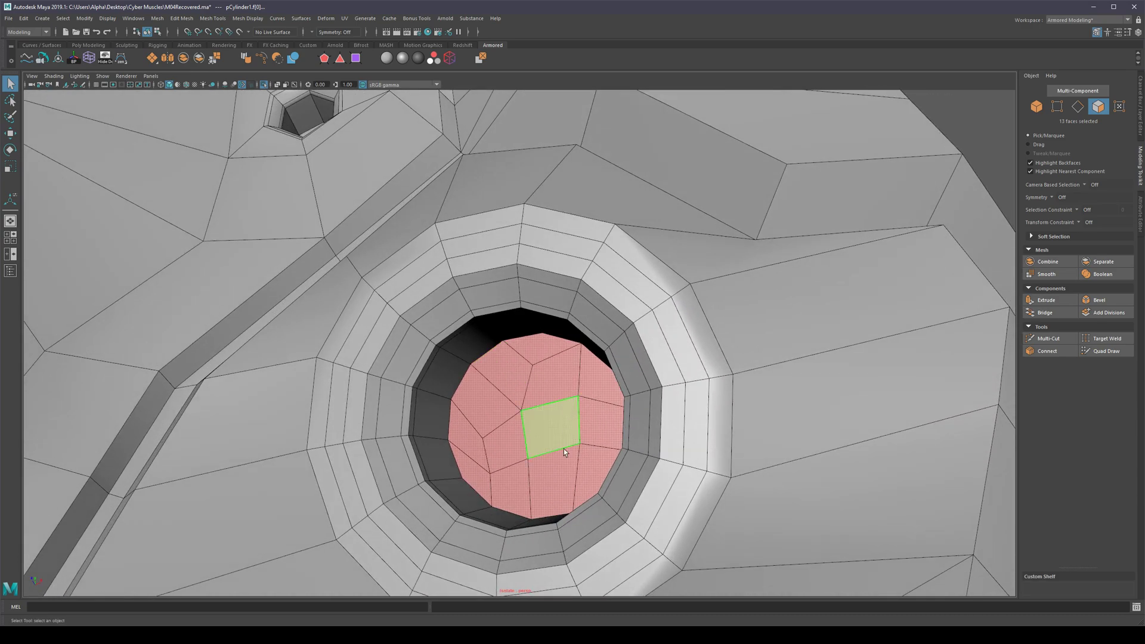
pyautogui.keyDown('ctrl'); pyautogui.moveTo(549, 452); pyautogui.dragTo(543, 447, button='right'); pyautogui.keyUp('ctrl')
pyautogui.moveTo(543, 447)
pyautogui.keyDown('alt'); pyautogui.mouseDown()
pyautogui.moveTo(562, 457)
pyautogui.moveTo(538, 459)
pyautogui.moveTo(534, 447)
pyautogui.mouseUp(); pyautogui.keyUp('alt')
pyautogui.keyDown('alt'); pyautogui.moveTo(532, 445); pyautogui.dragTo(507, 373, button='middle'); pyautogui.keyUp('alt')
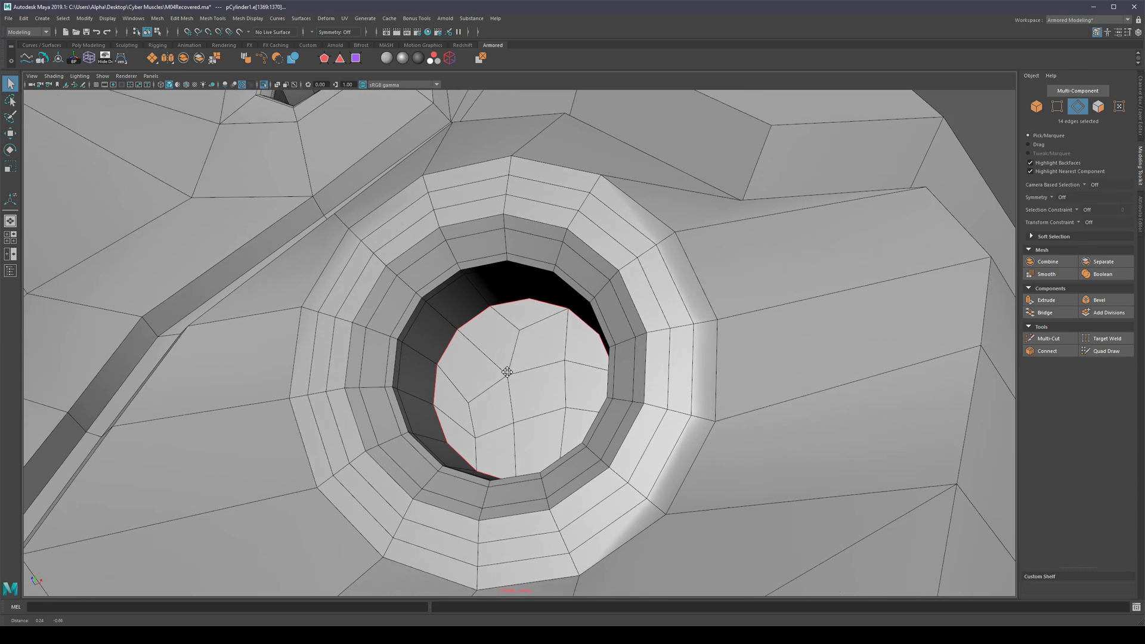
# Bevel the border edges of the plug inside the round hole.
pyautogui.keyDown('alt'); pyautogui.moveTo(507, 374); pyautogui.dragTo(537, 390, button='right'); pyautogui.keyUp('alt')
pyautogui.keyDown('alt'); pyautogui.moveTo(537, 391); pyautogui.dragTo(476, 417); pyautogui.keyUp('alt')
pyautogui.hotkey('ctrl', 'b')
pyautogui.press('q')
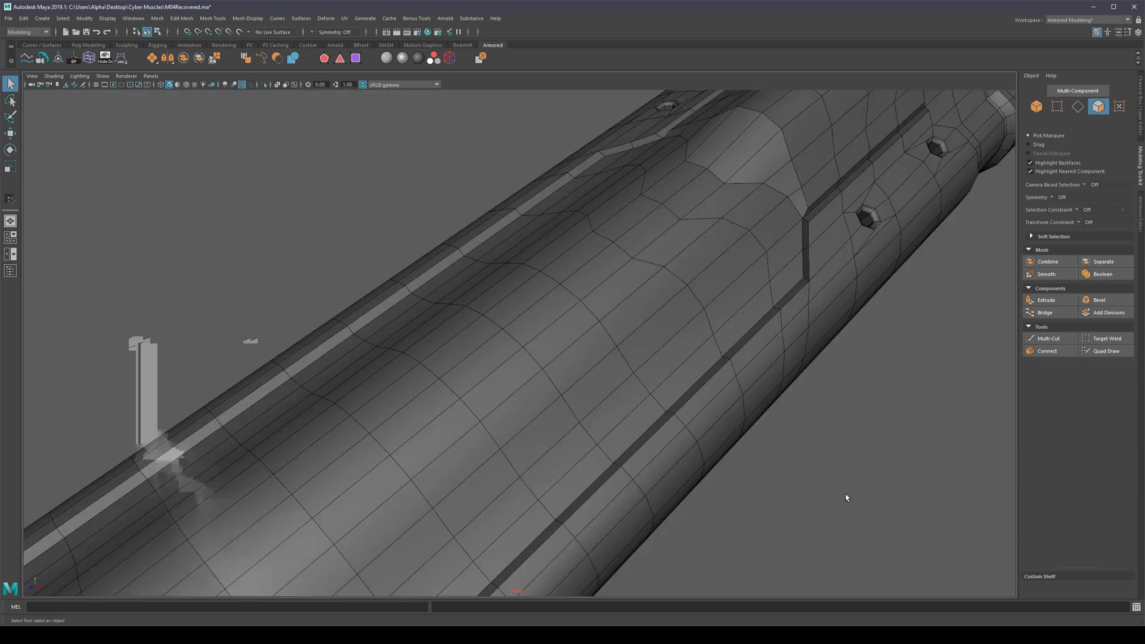
# Paint-select a strip of faces two wide and four long along the middle of the curved panel.
pyautogui.keyDown('alt'); pyautogui.moveTo(846, 497); pyautogui.dragTo(579, 396); pyautogui.keyUp('alt')
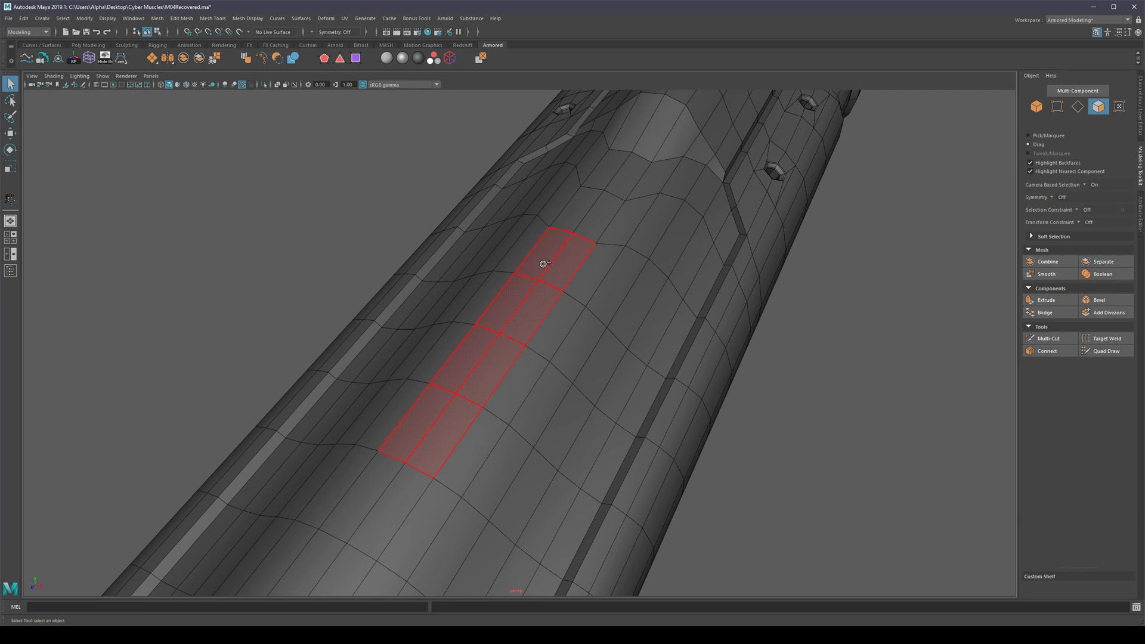
pyautogui.moveTo(543, 264); pyautogui.dragTo(544, 265)
pyautogui.keyDown('alt'); pyautogui.moveTo(544, 265); pyautogui.dragTo(512, 340); pyautogui.keyUp('alt')
# Extrude the selected face strip and move the new faces to form a separate panel area.
pyautogui.press('w')
pyautogui.moveTo(505, 302)
pyautogui.keyDown('shift'); pyautogui.mouseDown()
pyautogui.moveTo(507, 334)
pyautogui.moveTo(465, 383)
pyautogui.mouseUp(); pyautogui.keyUp('shift')
pyautogui.press('r')
pyautogui.press('w')
pyautogui.moveTo(503, 339); pyautogui.dragTo(633, 316)
pyautogui.scroll(5, 504, 341)
pyautogui.press('q')
# Show the mesh unsmoothed and select the ring of side-wall faces around the extruded panel.
pyautogui.hotkey('alt', '5')
pyautogui.keyDown('alt'); pyautogui.moveTo(539, 310); pyautogui.dragTo(556, 338); pyautogui.keyUp('alt')
pyautogui.hotkey('alt', '5')
pyautogui.scroll(4, 552, 340)
pyautogui.scroll(3, 537, 341)
pyautogui.press('1')
pyautogui.keyDown('alt'); pyautogui.moveTo(469, 349); pyautogui.dragTo(514, 315); pyautogui.keyUp('alt')
pyautogui.hotkey('shift', '.')
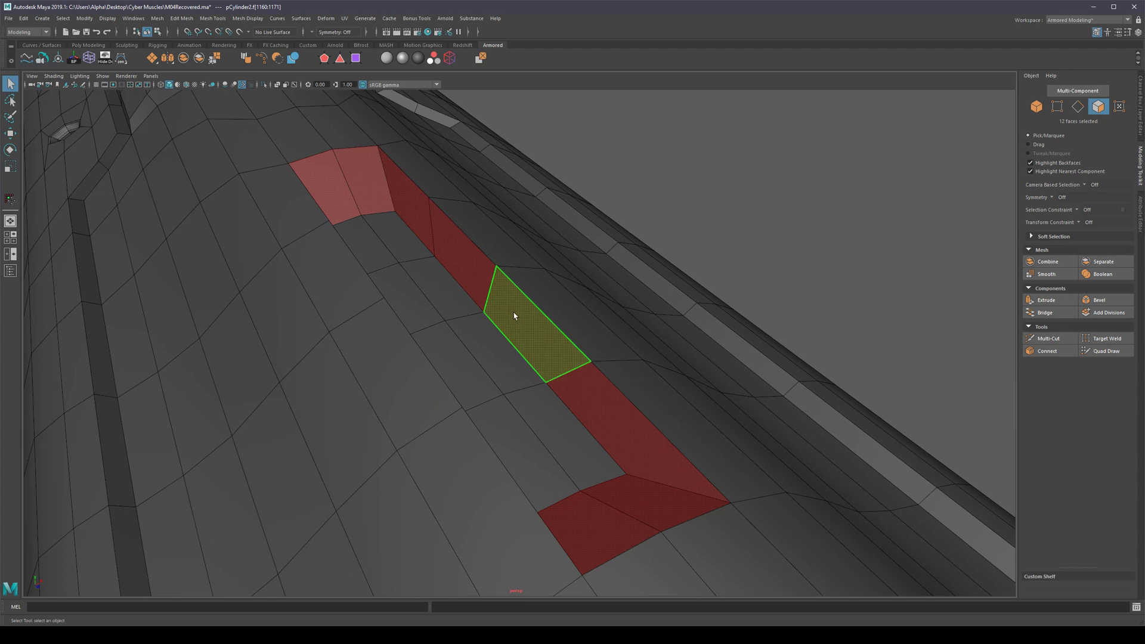
# Use Connect with 2 segments to add edge loops around the selected side-wall faces.
pyautogui.keyDown('alt'); pyautogui.moveTo(586, 322); pyautogui.dragTo(525, 328); pyautogui.keyUp('alt')
pyautogui.click(1064, 353)
pyautogui.keyDown('alt'); pyautogui.moveTo(557, 345); pyautogui.dragTo(450, 299); pyautogui.keyUp('alt')
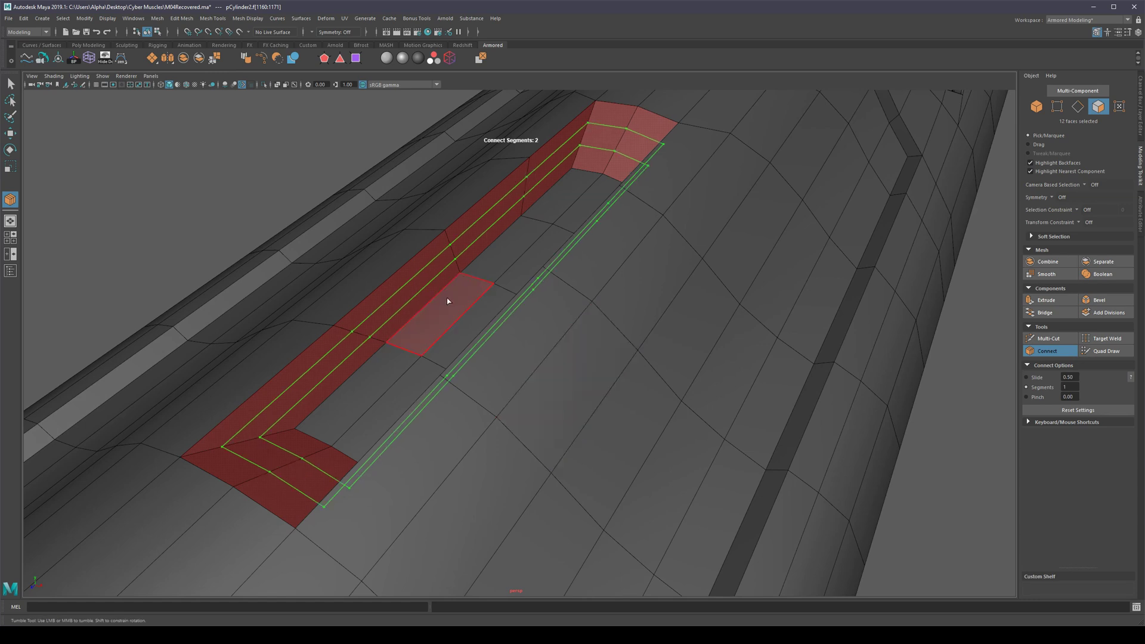
pyautogui.press('q')
# Return to object selection and show the mesh with the extruded panel in smooth preview.
pyautogui.press('F8')
pyautogui.scroll(-5, 610, 316)
pyautogui.press('3')
pyautogui.keyDown('alt'); pyautogui.moveTo(565, 330); pyautogui.dragTo(510, 305); pyautogui.keyUp('alt')
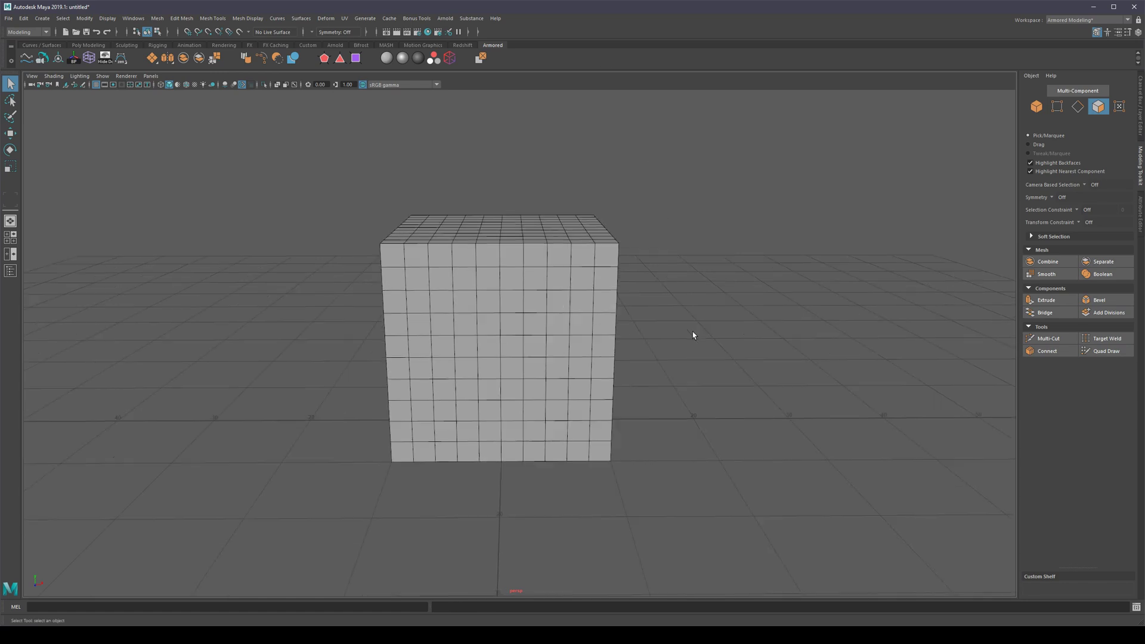
# Paint-select faces across the front of the subdivided cube and clear the selection.
pyautogui.scroll(3, 692, 332)
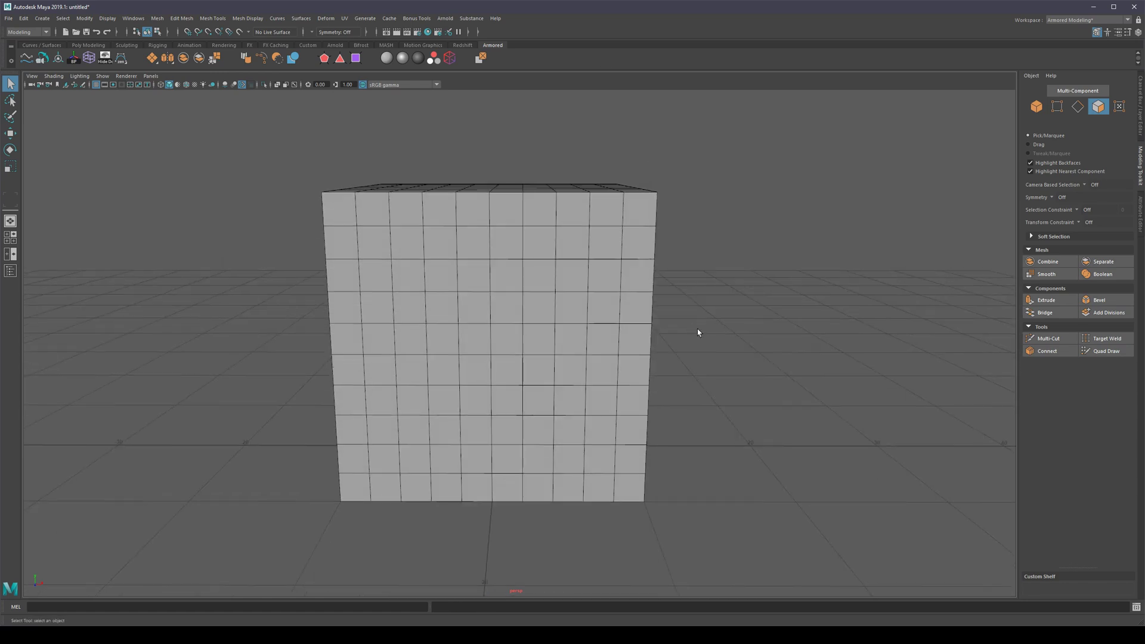
pyautogui.keyDown('alt'); pyautogui.moveTo(701, 409); pyautogui.dragTo(704, 397); pyautogui.keyUp('alt')
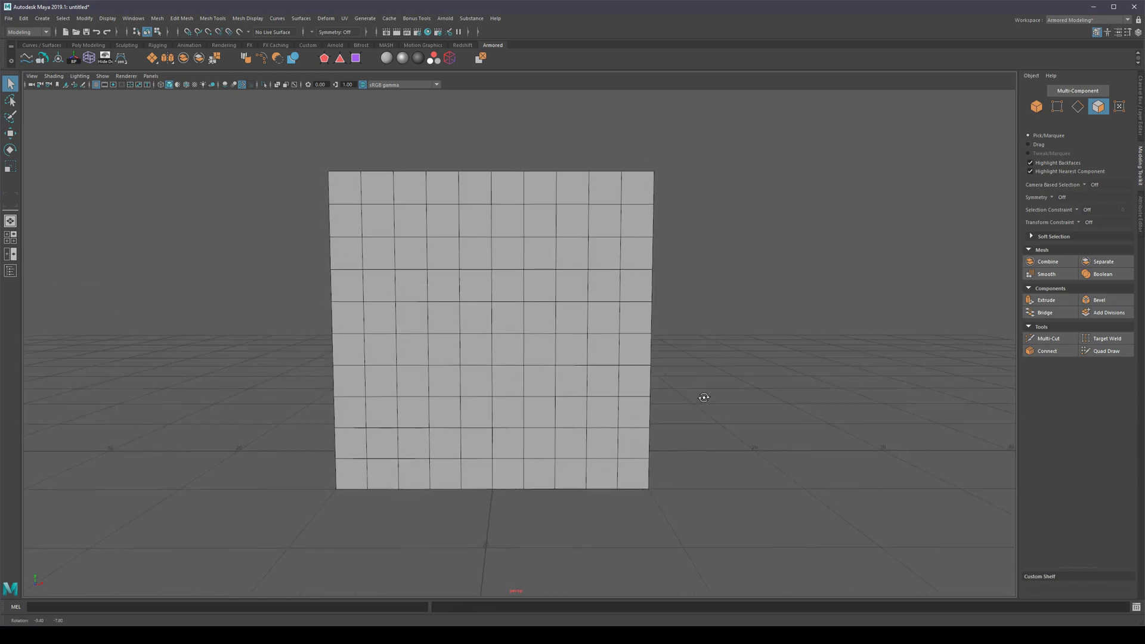
pyautogui.moveTo(369, 235); pyautogui.dragTo(469, 219)
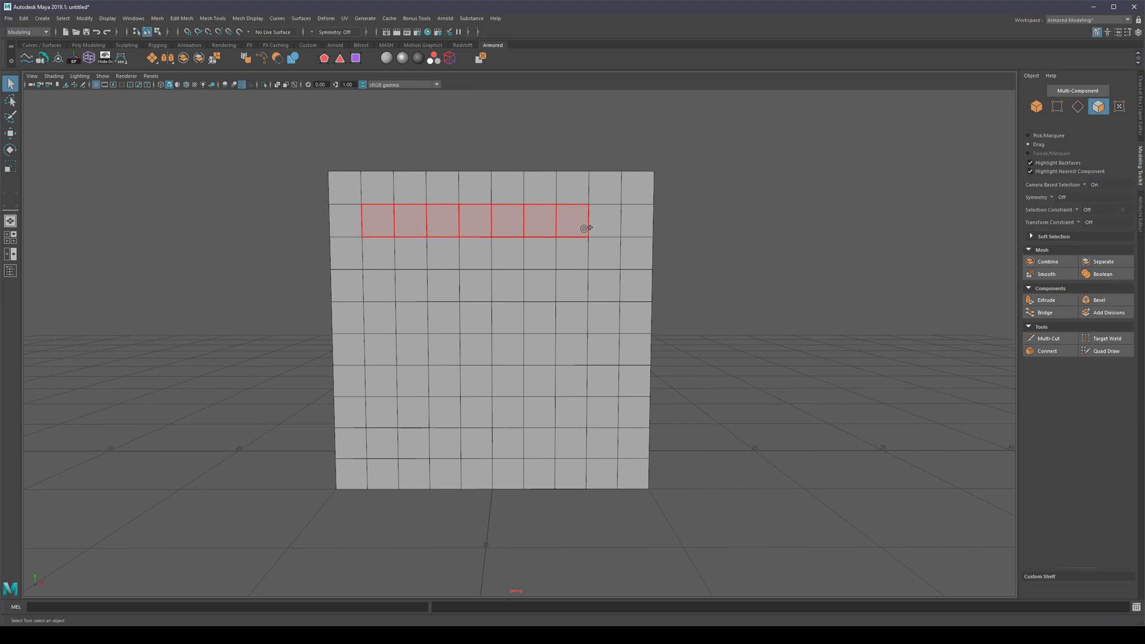
pyautogui.moveTo(449, 277); pyautogui.dragTo(380, 325)
pyautogui.click(826, 312)
# Select inner rows of faces on the front of the cube one row at a time, and clear the selection.
pyautogui.keyDown('shift'); pyautogui.doubleClick(606, 228); pyautogui.keyUp('shift')
pyautogui.keyDown('shift'); pyautogui.click(611, 252); pyautogui.keyUp('shift')
pyautogui.keyDown('shift'); pyautogui.doubleClick(388, 254); pyautogui.keyUp('shift')
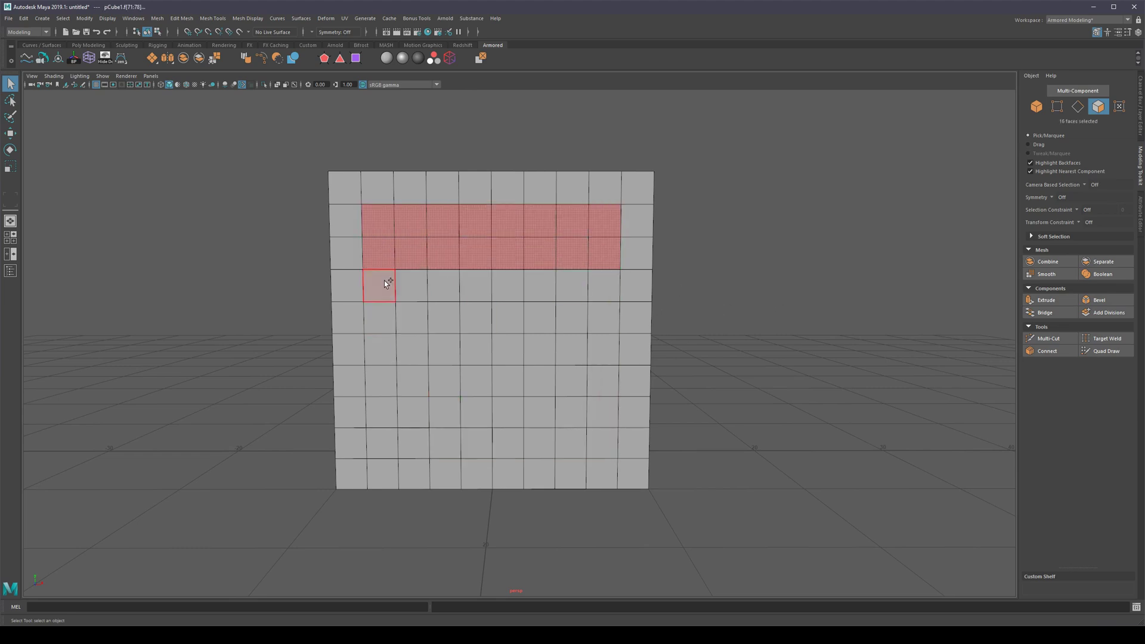
pyautogui.keyDown('shift'); pyautogui.doubleClick(600, 292); pyautogui.keyUp('shift')
pyautogui.click(922, 295)
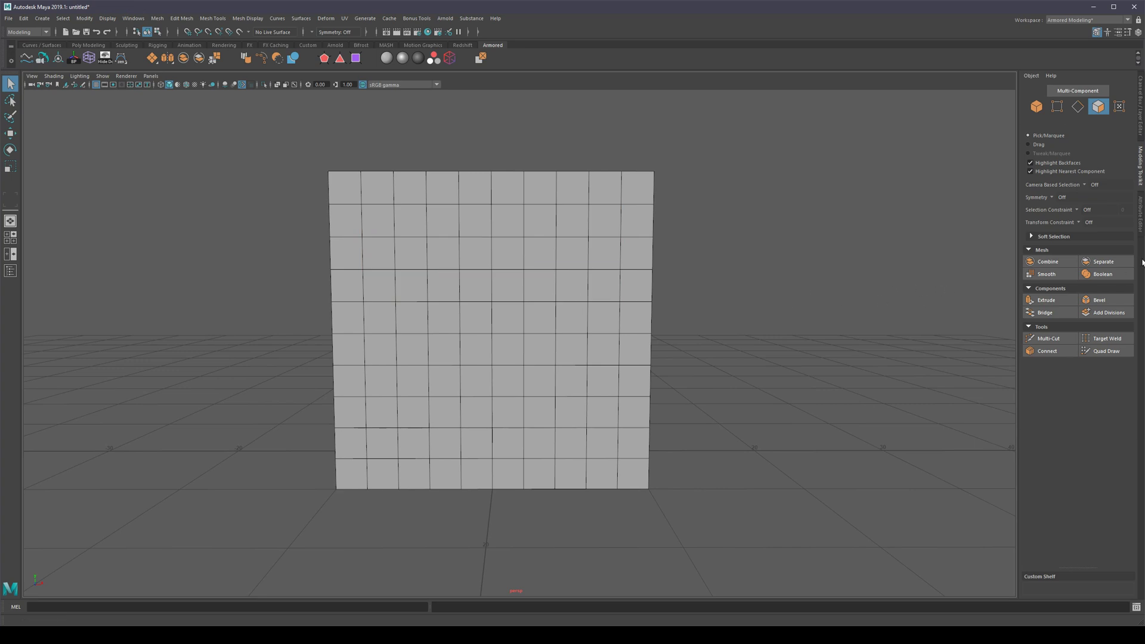
# Marquee-select the front faces through to the back of the cube with camera-based selection off, and inspect the sides and underside.
pyautogui.moveTo(377, 217); pyautogui.dragTo(548, 393)
pyautogui.moveTo(611, 445); pyautogui.dragTo(612, 446)
pyautogui.scroll(-3, 738, 430)
pyautogui.keyDown('alt'); pyautogui.moveTo(737, 396); pyautogui.dragTo(600, 377); pyautogui.keyUp('alt')
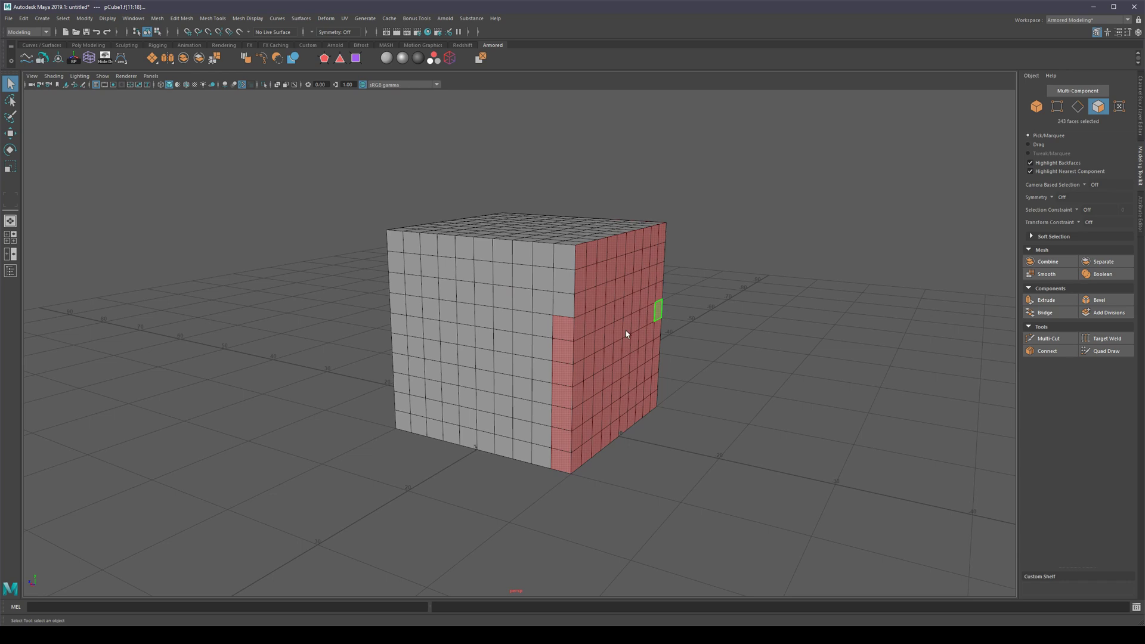
pyautogui.keyDown('alt'); pyautogui.moveTo(690, 449); pyautogui.dragTo(621, 468, button='middle'); pyautogui.keyUp('alt')
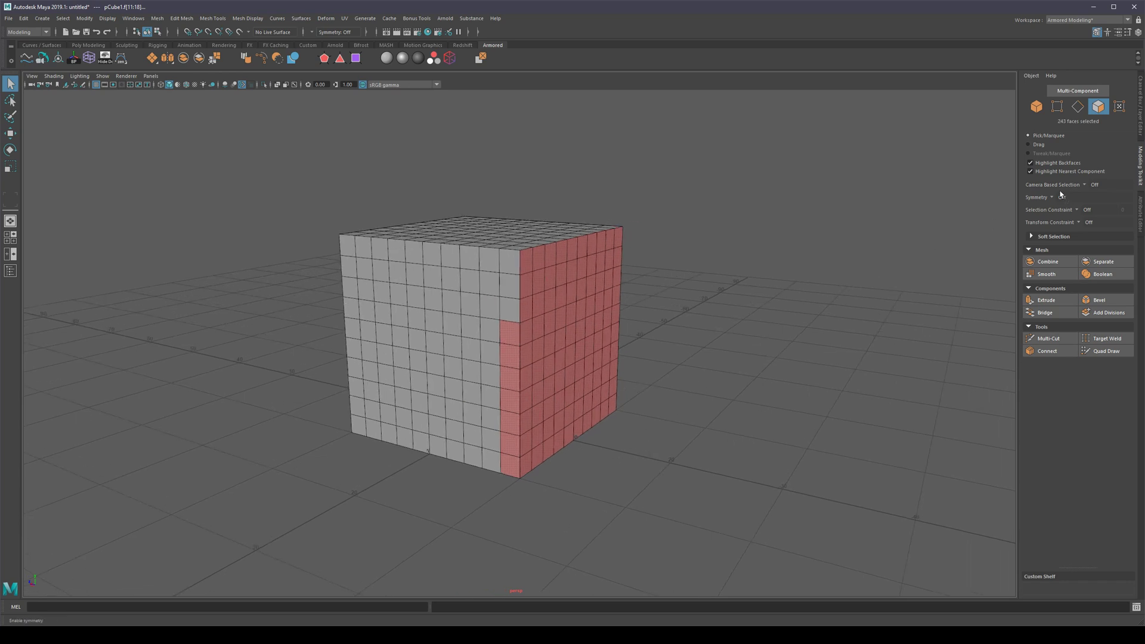
pyautogui.keyDown('alt'); pyautogui.moveTo(649, 402); pyautogui.dragTo(649, 378); pyautogui.keyUp('alt')
# Turn camera-based selection on and marquee-select only the front faces, leaving out the one-face border.
pyautogui.click(1088, 185)
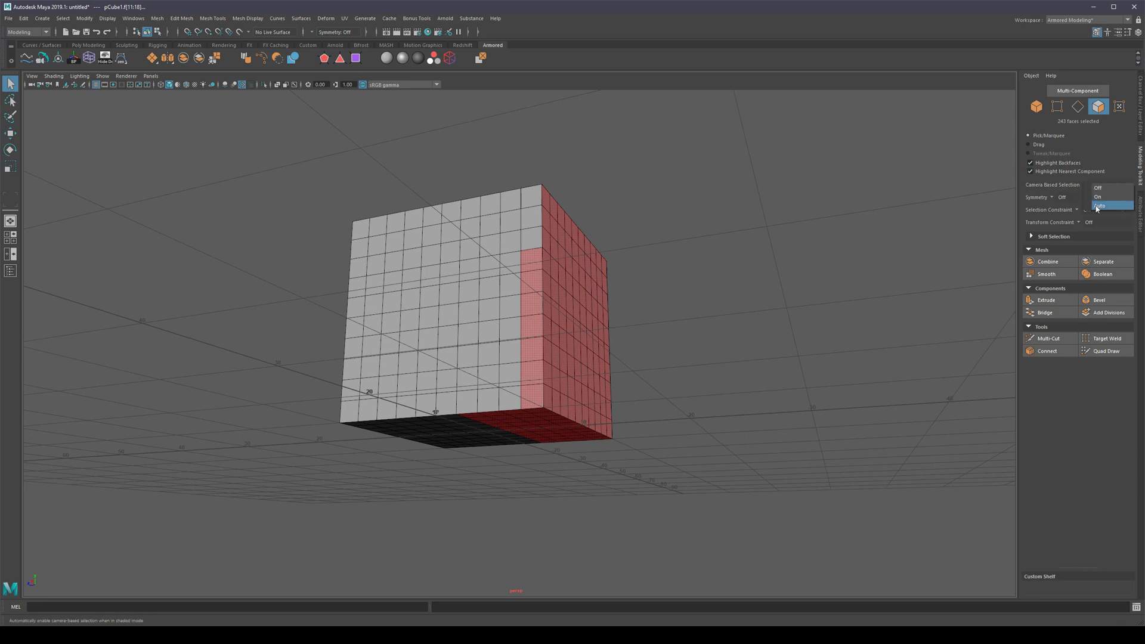
pyautogui.click(693, 388)
pyautogui.keyDown('alt'); pyautogui.moveTo(692, 388); pyautogui.dragTo(652, 356); pyautogui.keyUp('alt')
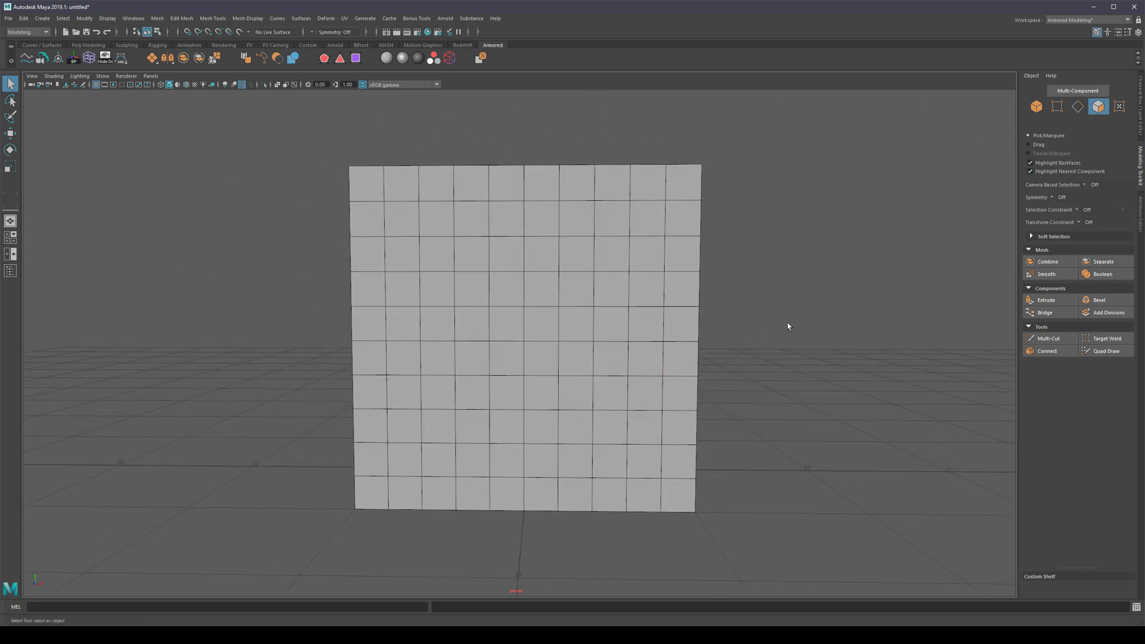
pyautogui.moveTo(404, 223); pyautogui.dragTo(661, 471)
pyautogui.scroll(-3, 763, 335)
pyautogui.moveTo(762, 334)
pyautogui.keyDown('alt'); pyautogui.mouseDown()
pyautogui.moveTo(744, 334)
pyautogui.moveTo(759, 329)
pyautogui.mouseUp(); pyautogui.keyUp('alt')
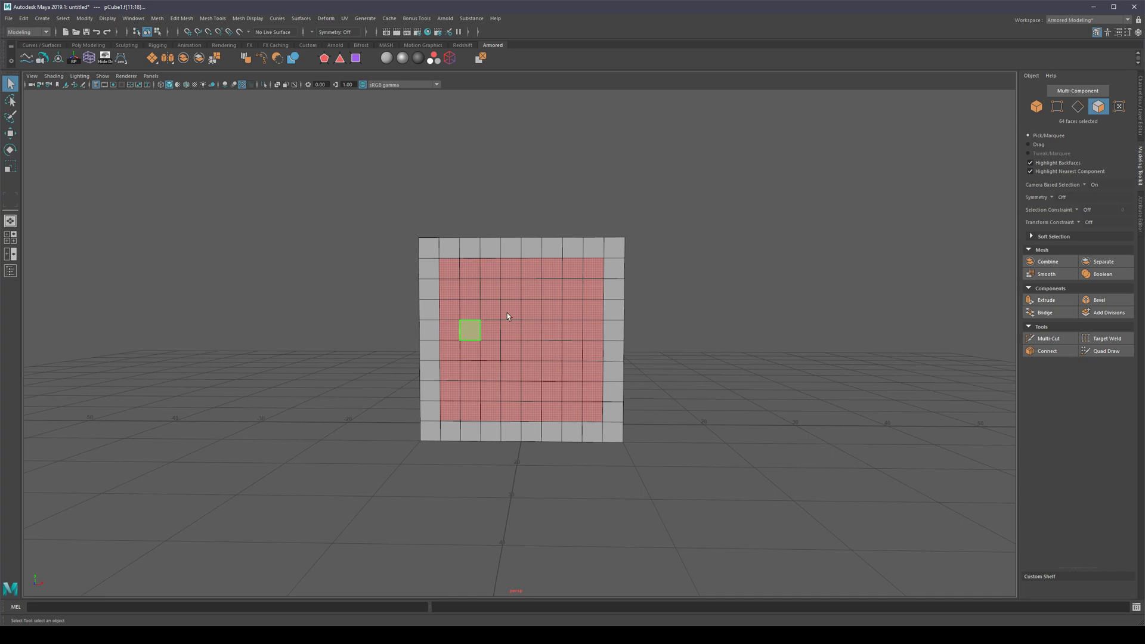
pyautogui.scroll(4, 686, 322)
pyautogui.keyDown('alt'); pyautogui.moveTo(831, 310); pyautogui.dragTo(786, 335); pyautogui.keyUp('alt')
# Turn camera-based selection off, clear the selection and marquee-select the front faces through the mesh.
pyautogui.hotkey('alt', 'x')
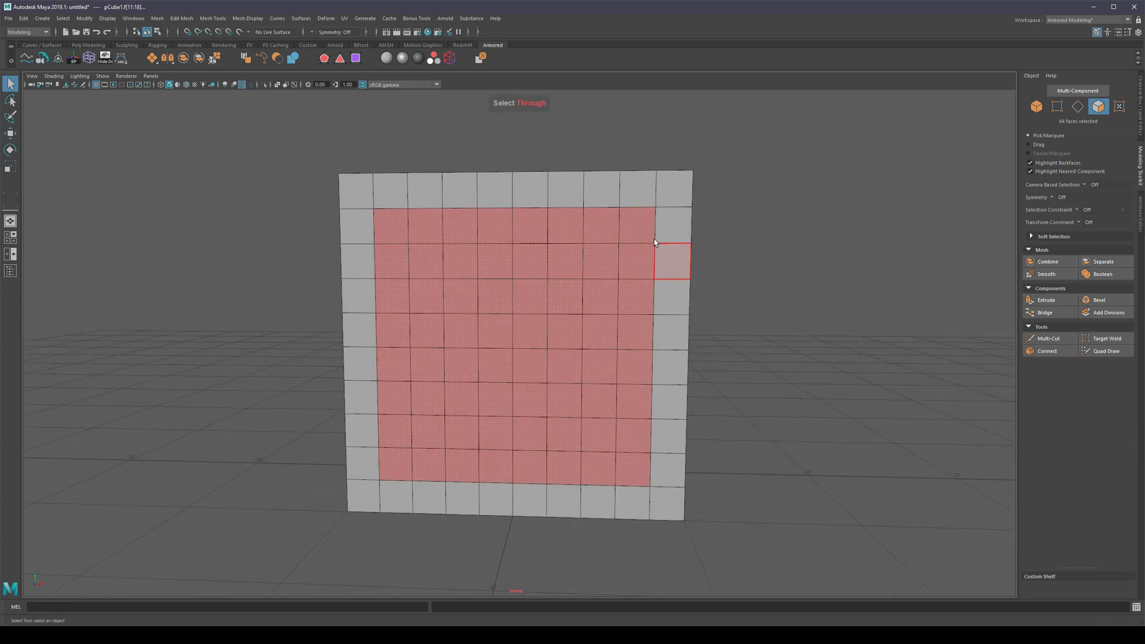
pyautogui.keyDown('alt'); pyautogui.moveTo(694, 238); pyautogui.dragTo(701, 235); pyautogui.keyUp('alt')
pyautogui.click(808, 241)
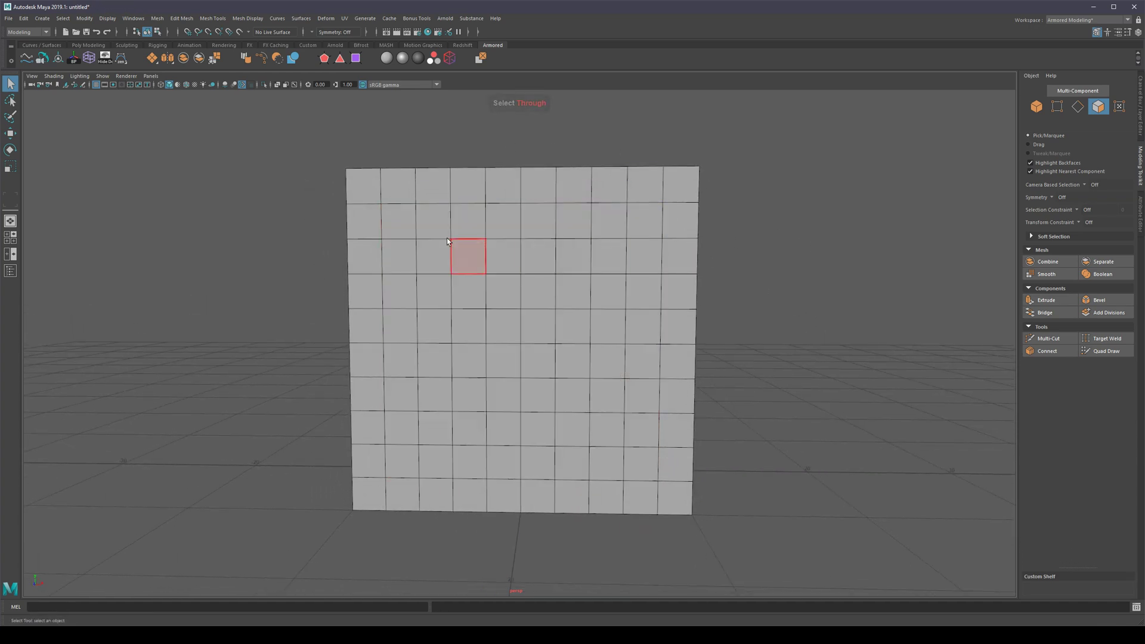
pyautogui.moveTo(485, 276); pyautogui.dragTo(649, 460)
pyautogui.keyDown('alt'); pyautogui.moveTo(649, 460); pyautogui.dragTo(649, 355); pyautogui.keyUp('alt')
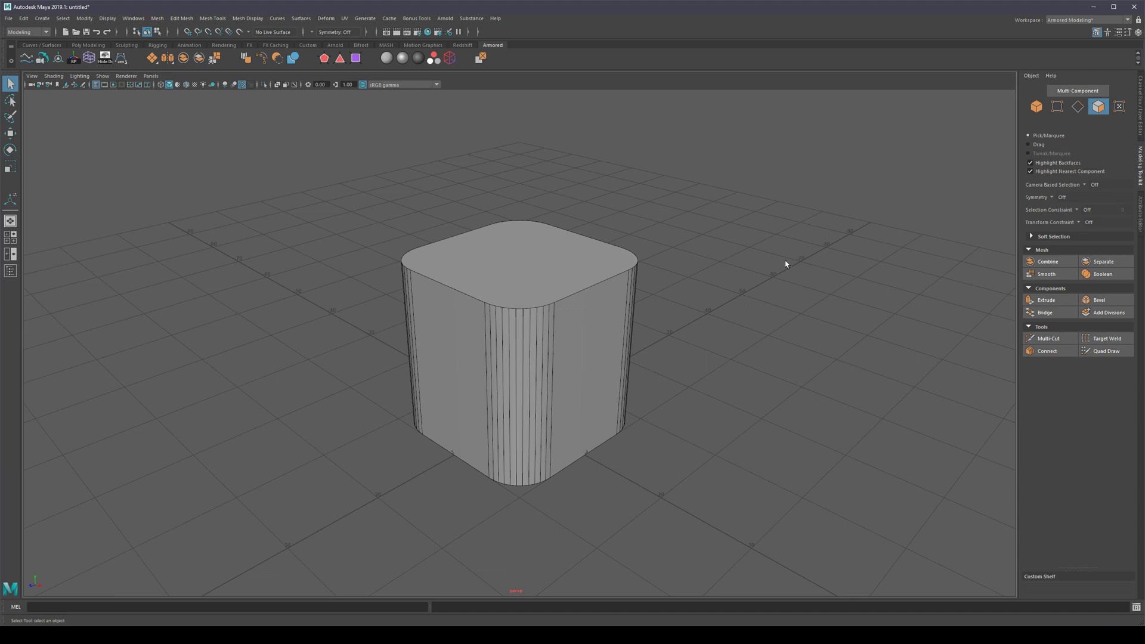
# Select the top and bottom faces of the rounded block and extrude them inward by scaling.
pyautogui.click(551, 283)
pyautogui.keyDown('alt'); pyautogui.moveTo(721, 378); pyautogui.dragTo(780, 358); pyautogui.keyUp('alt')
pyautogui.keyDown('shift'); pyautogui.click(553, 391); pyautogui.keyUp('shift')
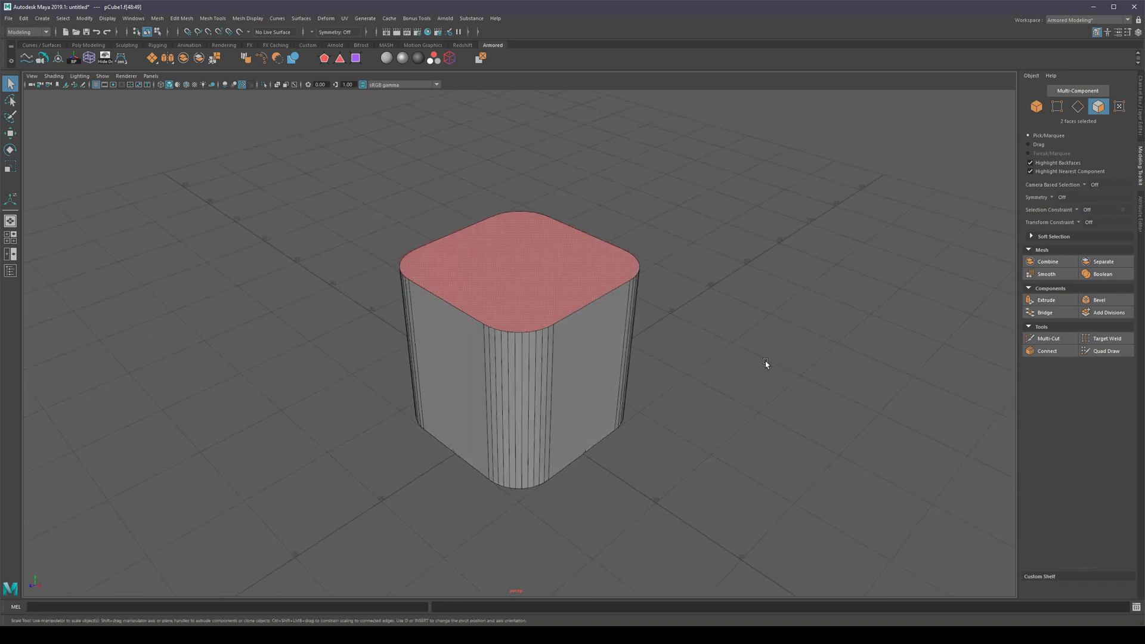
pyautogui.press('r')
pyautogui.keyDown('shift'); pyautogui.moveTo(519, 369); pyautogui.dragTo(514, 360); pyautogui.keyUp('shift')
pyautogui.moveTo(703, 354)
pyautogui.keyDown('alt'); pyautogui.mouseDown()
pyautogui.moveTo(680, 292)
pyautogui.moveTo(710, 355)
pyautogui.mouseUp(); pyautogui.keyUp('alt')
# Try to bridge the inner top and bottom faces of the rounded block.
pyautogui.keyDown('shift'); pyautogui.rightClick(730, 308); pyautogui.keyUp('shift')
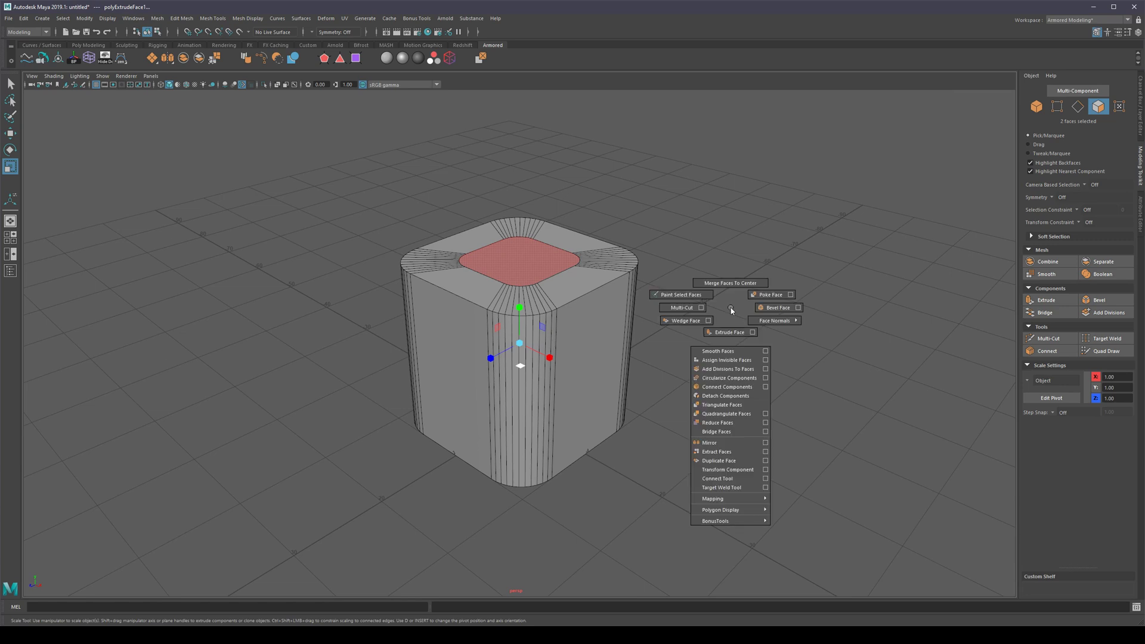
pyautogui.click(719, 432)
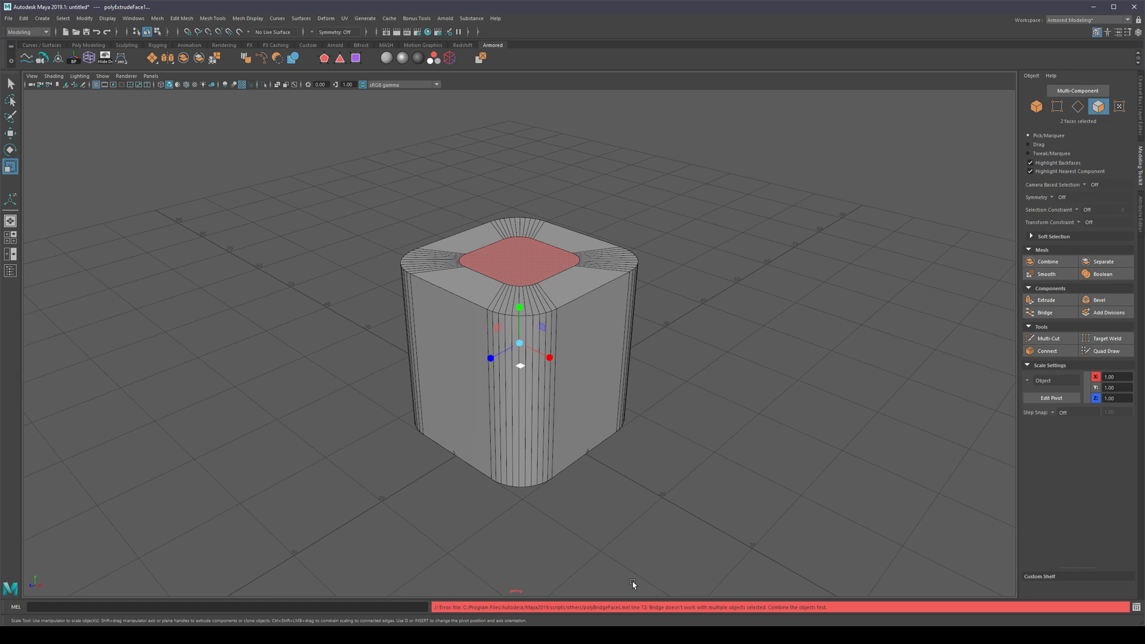
pyautogui.press('q')
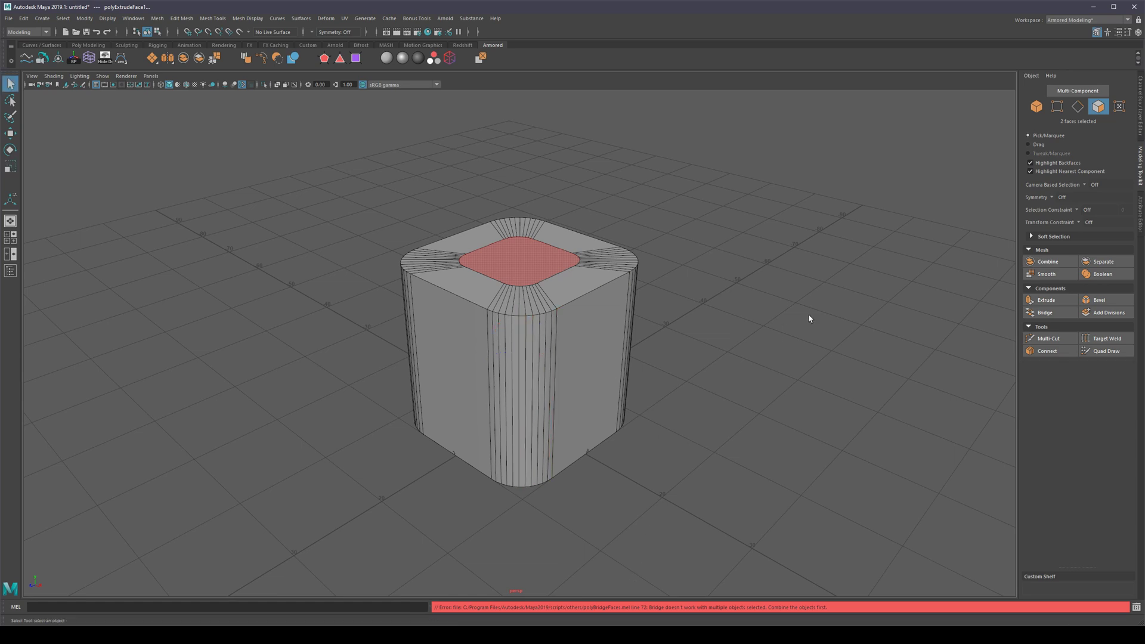
# Delete the block's history and bridge the inner top and bottom faces into a through hole.
pyautogui.press('F8')
pyautogui.keyDown('shift'); pyautogui.rightClick(732, 307); pyautogui.keyUp('shift')
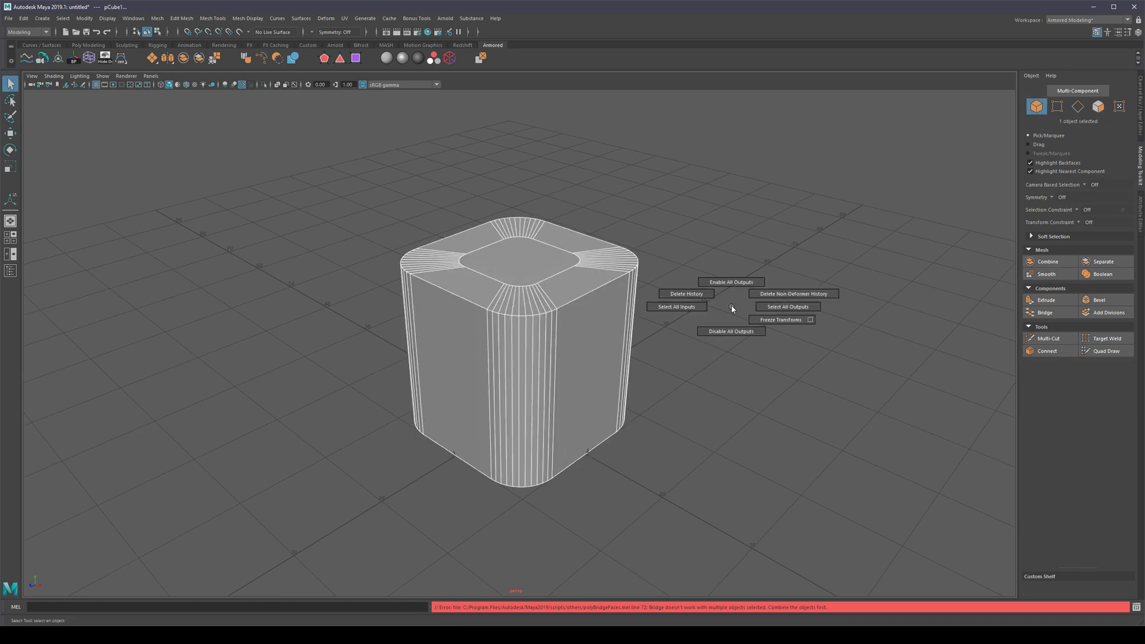
pyautogui.click(687, 294)
pyautogui.press('F11')
pyautogui.keyDown('shift'); pyautogui.moveTo(722, 340); pyautogui.dragTo(716, 463, button='right'); pyautogui.keyUp('shift')
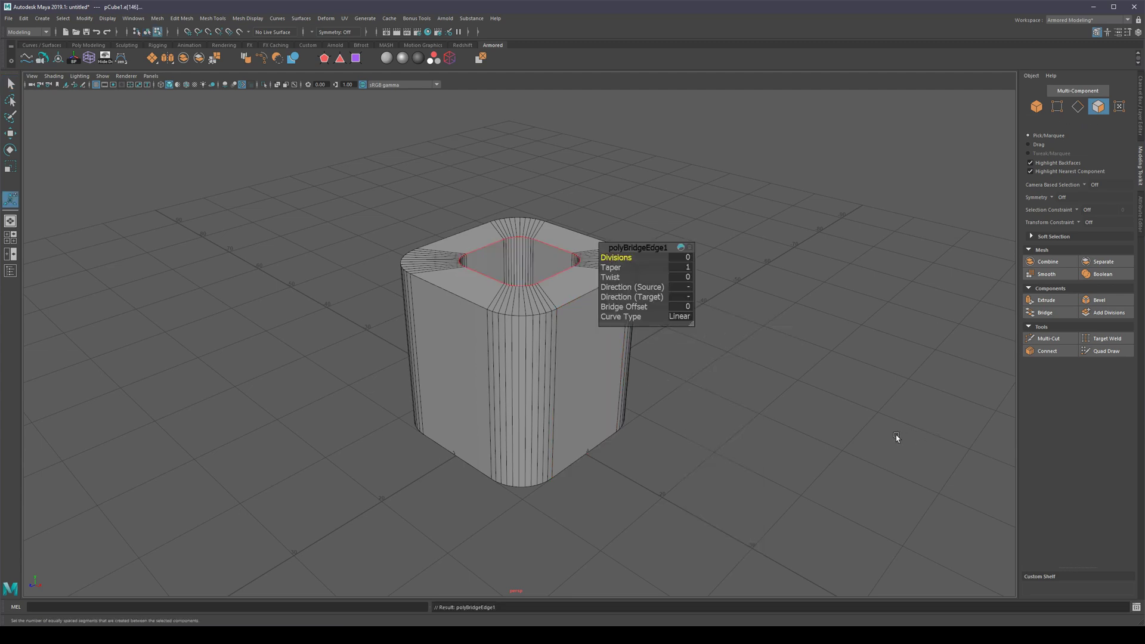
# Undo the bridge and the changes leading up to it, and redo one of them.
pyautogui.hotkey('ctrl', 'z')
pyautogui.hotkey('ctrl', 'z')
pyautogui.hotkey('ctrl', 'z')
pyautogui.hotkey('ctrl', 'z')
pyautogui.hotkey('ctrl', 'z')
pyautogui.press('q')
pyautogui.hotkey('ctrl', 'y')
# Bridge the inner top and bottom faces again to open a hole through the rounded block.
pyautogui.keyDown('alt'); pyautogui.moveTo(747, 365); pyautogui.dragTo(756, 304); pyautogui.keyUp('alt')
pyautogui.click(756, 307)
pyautogui.keyDown('alt'); pyautogui.moveTo(520, 422); pyautogui.dragTo(718, 358); pyautogui.keyUp('alt')
pyautogui.click(585, 341)
pyautogui.keyDown('alt'); pyautogui.moveTo(585, 341); pyautogui.dragTo(667, 371); pyautogui.keyUp('alt')
pyautogui.keyDown('shift'); pyautogui.moveTo(650, 332); pyautogui.dragTo(644, 452, button='right'); pyautogui.keyUp('shift')
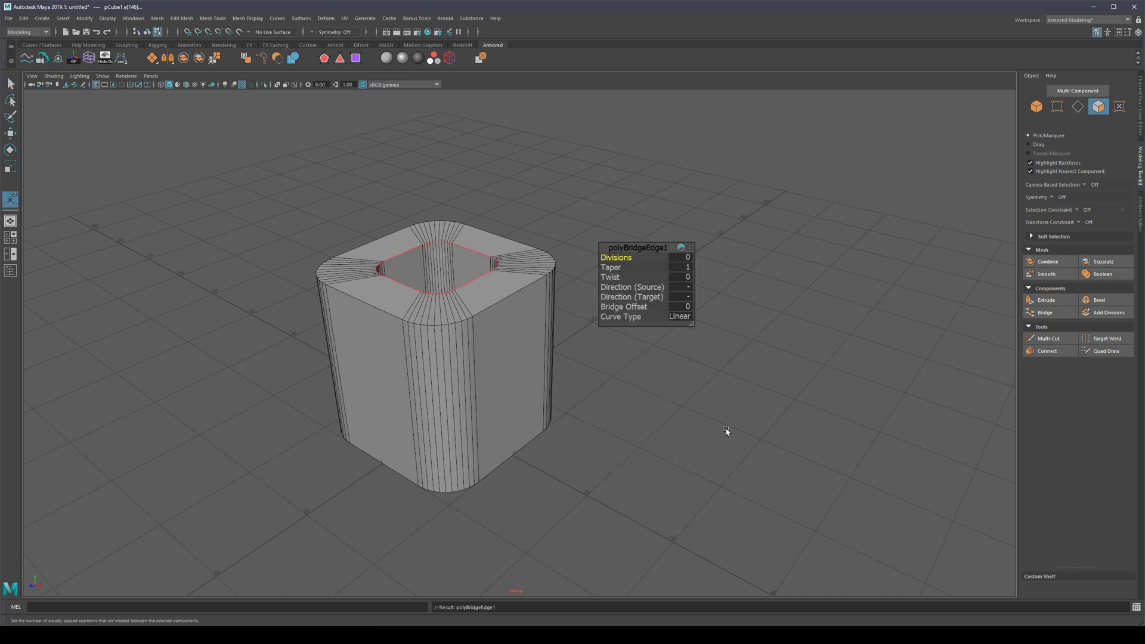
pyautogui.keyDown('alt'); pyautogui.moveTo(589, 423); pyautogui.dragTo(585, 432); pyautogui.keyUp('alt')
pyautogui.scroll(4, 494, 347)
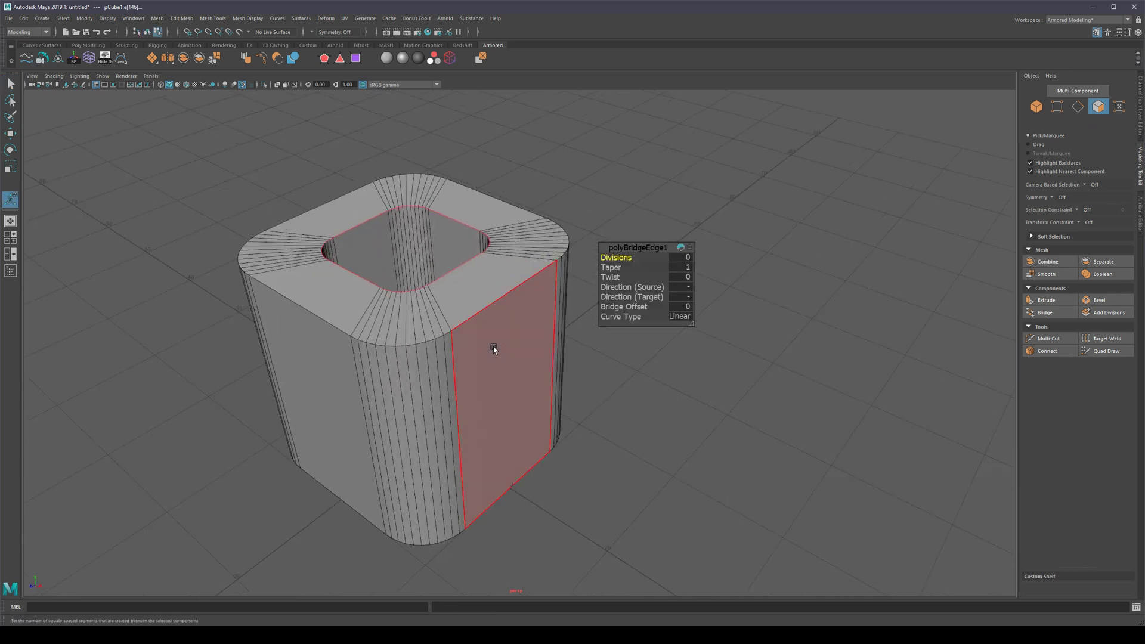
# Undo the bridge and extrude the inner top and bottom faces in place.
pyautogui.click(494, 350)
pyautogui.scroll(-5, 493, 349)
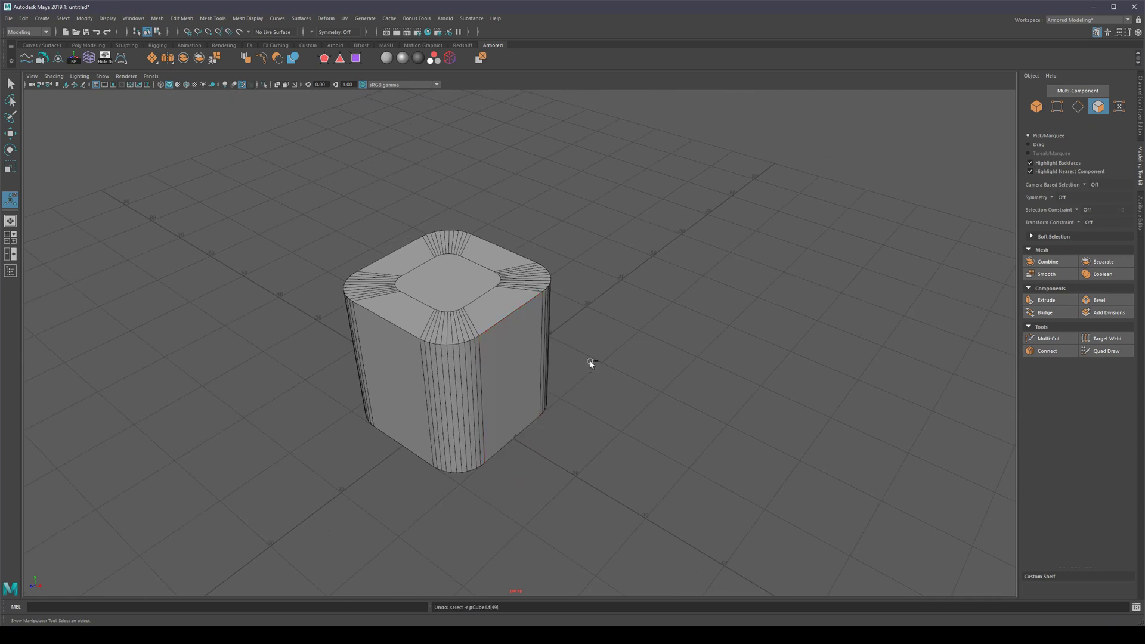
pyautogui.hotkey('ctrl', 'e')
pyautogui.scroll(3, 551, 368)
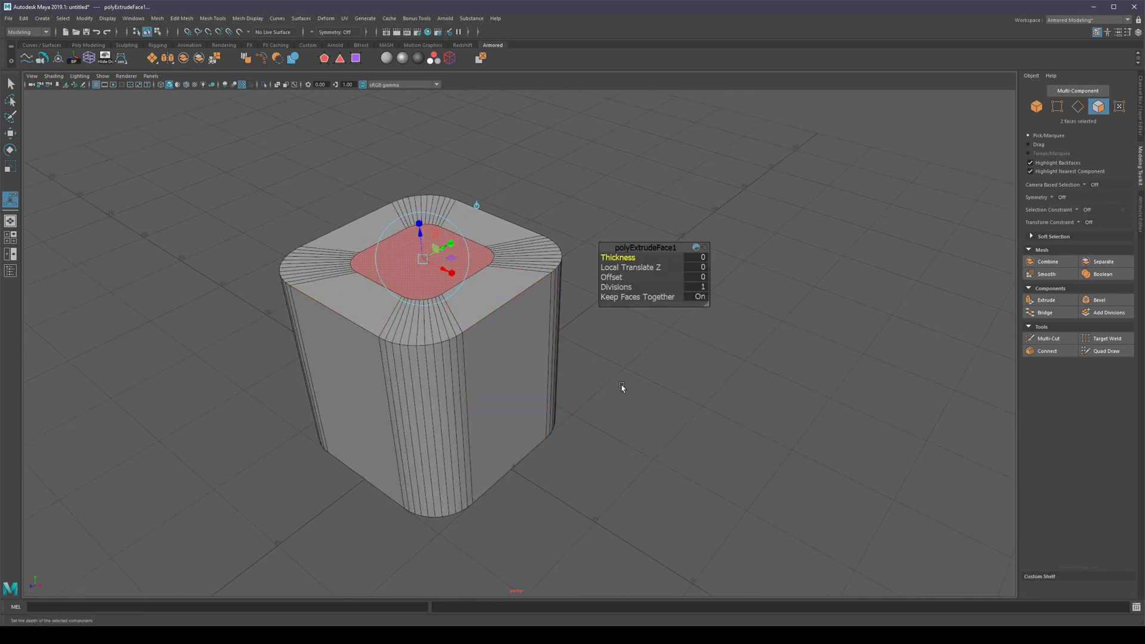
pyautogui.press('q')
# Bridge the selected inner top and bottom faces to cut a hole through the block.
pyautogui.keyDown('alt'); pyautogui.moveTo(585, 348); pyautogui.dragTo(675, 382); pyautogui.keyUp('alt')
pyautogui.scroll(-3, 675, 383)
pyautogui.hotkey('shift', 'b')
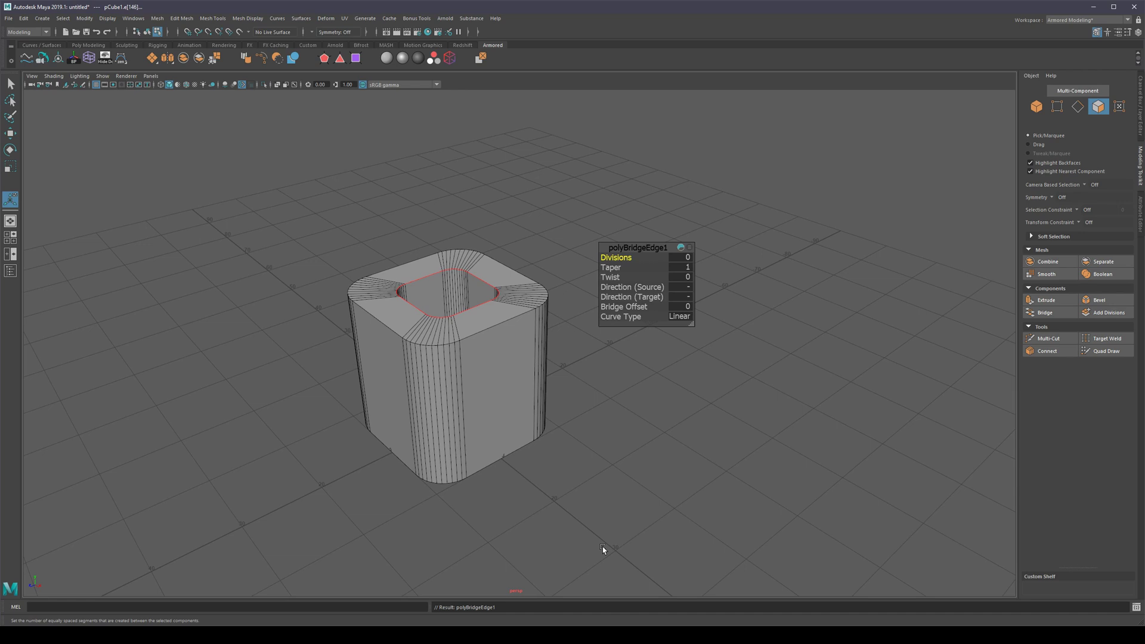
# Move the block with the rounded corner away from the centre of the grid.
pyautogui.keyDown('alt'); pyautogui.moveTo(632, 428); pyautogui.dragTo(697, 441); pyautogui.keyUp('alt')
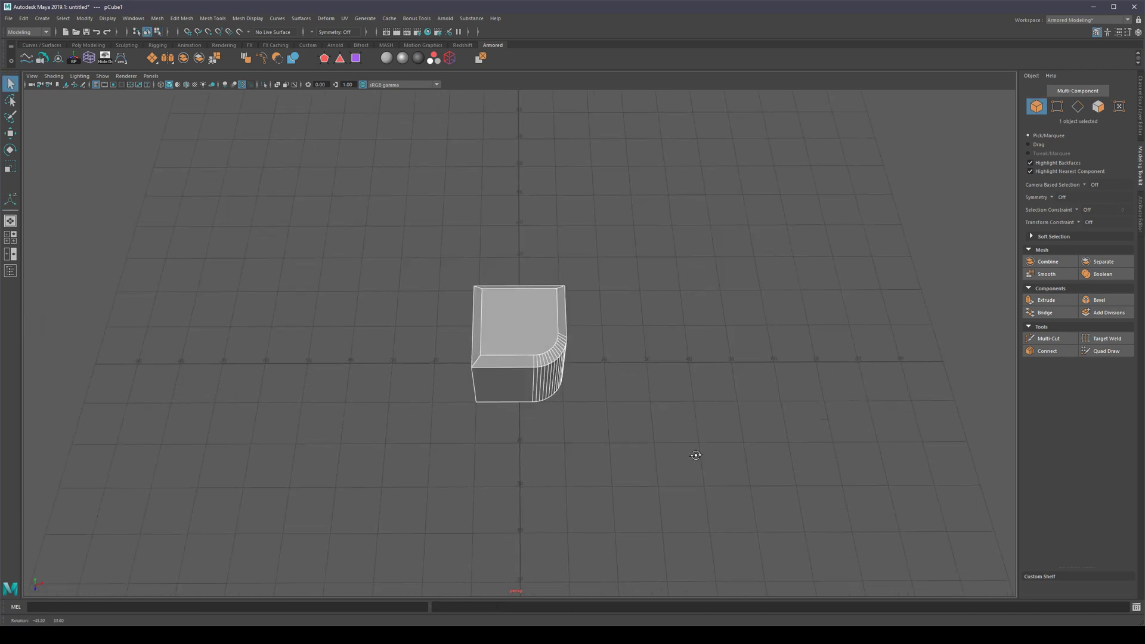
pyautogui.keyDown('alt'); pyautogui.moveTo(685, 415); pyautogui.dragTo(653, 412, button='middle'); pyautogui.keyUp('alt')
pyautogui.keyDown('alt'); pyautogui.moveTo(652, 411); pyautogui.dragTo(593, 437); pyautogui.keyUp('alt')
pyautogui.scroll(3, 581, 426)
pyautogui.press('w')
pyautogui.moveTo(592, 437); pyautogui.dragTo(738, 482, button='middle')
pyautogui.keyDown('alt'); pyautogui.moveTo(737, 480); pyautogui.dragTo(662, 453); pyautogui.keyUp('alt')
# Mirror the block across the world X axis with cut geometry on and the border merged.
pyautogui.press('q')
pyautogui.keyDown('shift'); pyautogui.moveTo(559, 383); pyautogui.dragTo(552, 485, button='right'); pyautogui.keyUp('shift')
pyautogui.click(702, 287)
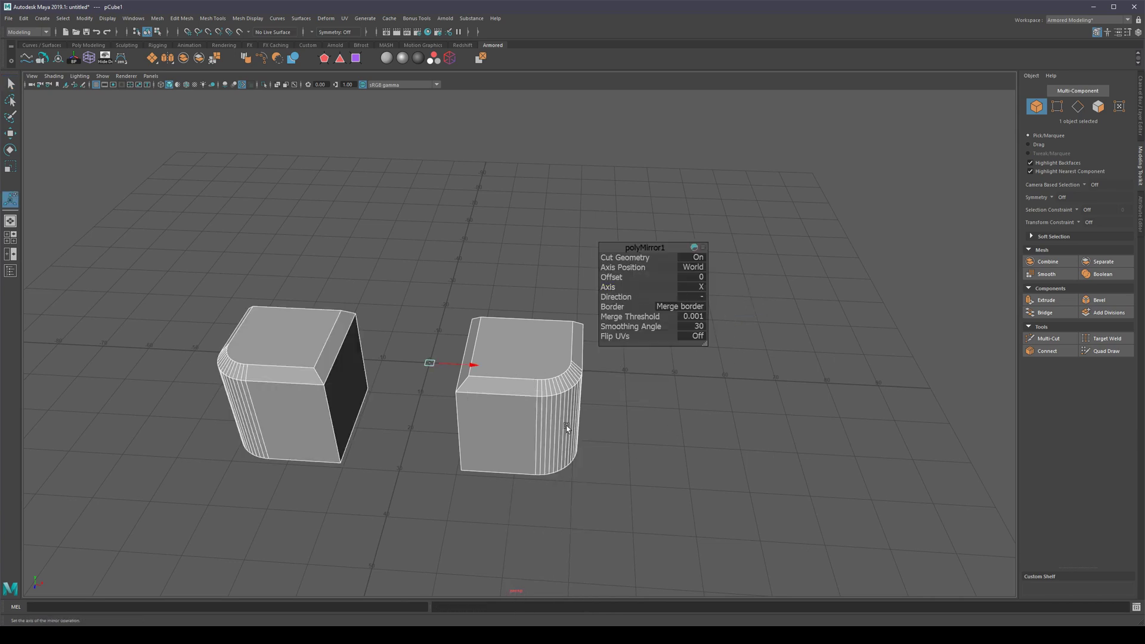
# Undo the mirror operation and redo it.
pyautogui.scroll(-1, 566, 428)
pyautogui.press('q')
pyautogui.hotkey('ctrl', 'z')
pyautogui.keyDown('alt'); pyautogui.moveTo(584, 431); pyautogui.dragTo(606, 456, button='right'); pyautogui.keyUp('alt')
pyautogui.hotkey('ctrl', 'z')
pyautogui.keyDown('alt'); pyautogui.moveTo(606, 458); pyautogui.dragTo(607, 485); pyautogui.keyUp('alt')
pyautogui.hotkey('ctrl', 'y')
pyautogui.keyDown('alt'); pyautogui.moveTo(722, 481); pyautogui.dragTo(545, 427); pyautogui.keyUp('alt')
pyautogui.hotkey('ctrl', 'y')
# Raise the blocks above the grid and mirror them across the Y axis.
pyautogui.press('w')
pyautogui.moveTo(486, 385); pyautogui.dragTo(486, 335)
pyautogui.hotkey('alt', 'shift', 'y')
pyautogui.keyDown('alt'); pyautogui.moveTo(633, 401); pyautogui.dragTo(556, 360); pyautogui.keyUp('alt')
# Switch to face selection and select all faces of one upper block.
pyautogui.press('q')
pyautogui.scroll(3, 643, 372)
pyautogui.moveTo(557, 360); pyautogui.dragTo(566, 407, button='right')
pyautogui.doubleClick(567, 407)
pyautogui.moveTo(568, 406)
pyautogui.keyDown('alt'); pyautogui.mouseDown()
pyautogui.moveTo(624, 414)
pyautogui.moveTo(619, 428)
pyautogui.moveTo(559, 403)
pyautogui.mouseUp(); pyautogui.keyUp('alt')
# Mirror the selected block faces across the X, Z and Y axes.
pyautogui.press('w')
pyautogui.keyDown('alt'); pyautogui.moveTo(746, 424); pyautogui.dragTo(695, 417); pyautogui.keyUp('alt')
pyautogui.hotkey('alt', 'shift', 'x')
pyautogui.hotkey('alt', 'shift', 'z')
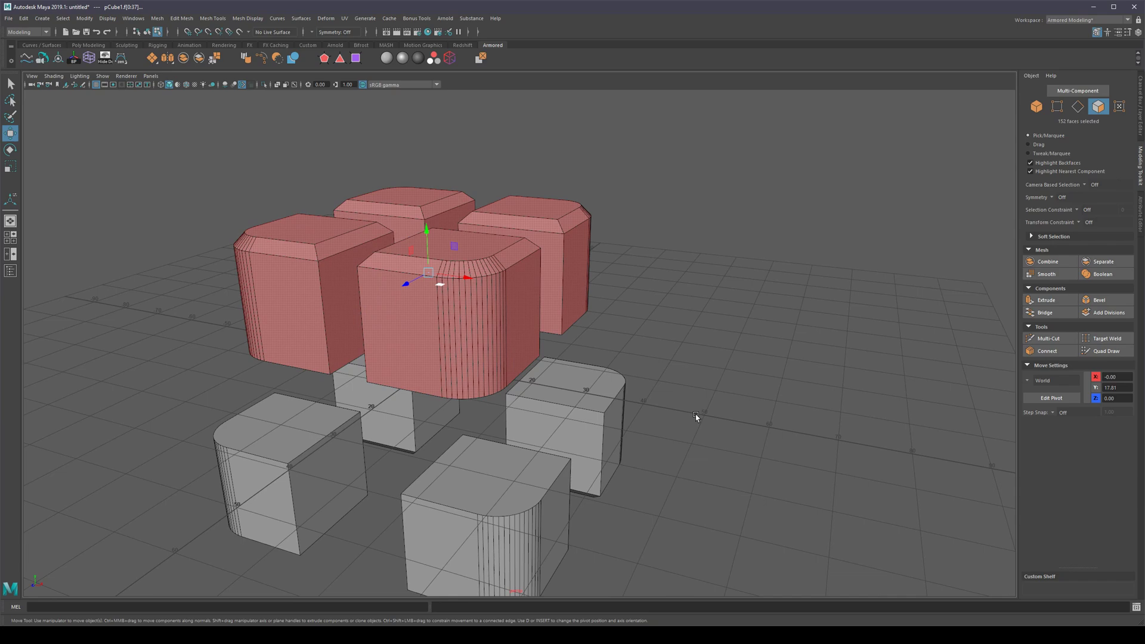
pyautogui.hotkey('alt', 'shift', 'y')
# Return to object selection and convert the whole mesh of eight blocks to a face selection.
pyautogui.press('q')
pyautogui.moveTo(578, 424); pyautogui.dragTo(738, 296, button='right')
pyautogui.keyDown('alt'); pyautogui.moveTo(737, 297); pyautogui.dragTo(515, 338); pyautogui.keyUp('alt')
pyautogui.hotkey('ctrl', 'F11')
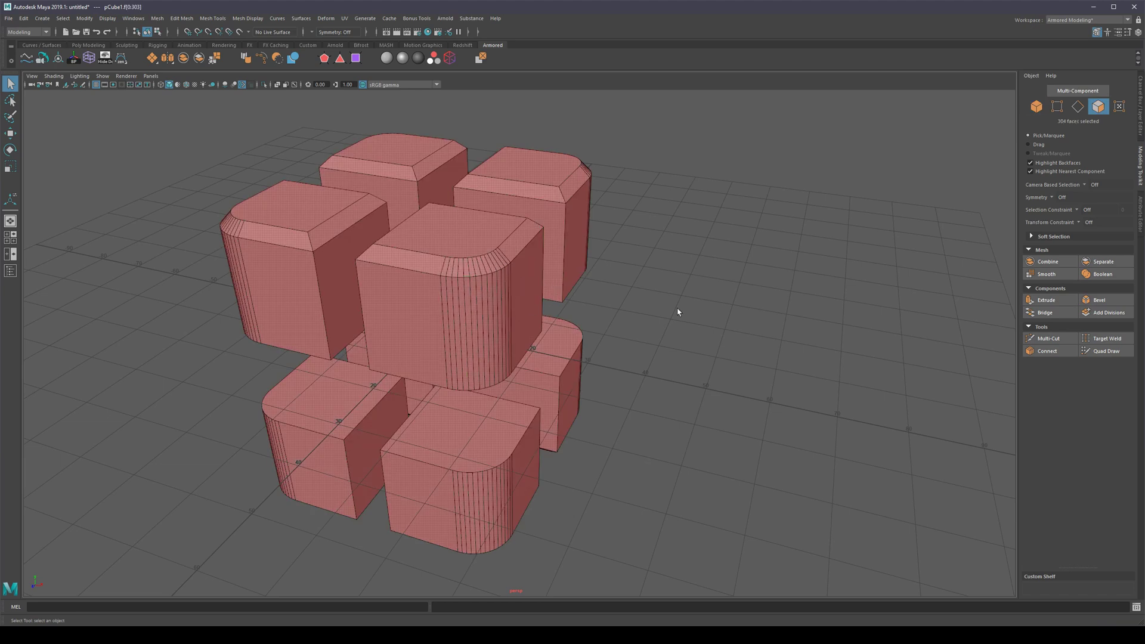
# Select the top face of the front upper block and inset it with an extruded scale.
pyautogui.keyDown('alt'); pyautogui.moveTo(704, 306); pyautogui.dragTo(723, 316, button='middle'); pyautogui.keyUp('alt')
pyautogui.click(487, 281)
pyautogui.scroll(-1, 672, 345)
pyautogui.click(500, 272)
pyautogui.scroll(5, 510, 276)
pyautogui.keyDown('alt'); pyautogui.moveTo(510, 275); pyautogui.dragTo(558, 340); pyautogui.keyUp('alt')
pyautogui.press('r')
pyautogui.hotkey('shift', '.')
pyautogui.click(557, 340)
# Extrude the inset top face upward to form a raised pillar.
pyautogui.keyDown('alt'); pyautogui.moveTo(708, 365); pyautogui.dragTo(688, 366); pyautogui.keyUp('alt')
pyautogui.scroll(-3, 680, 365)
pyautogui.press('w')
pyautogui.keyDown('shift'); pyautogui.moveTo(470, 296); pyautogui.dragTo(467, 263); pyautogui.keyUp('shift')
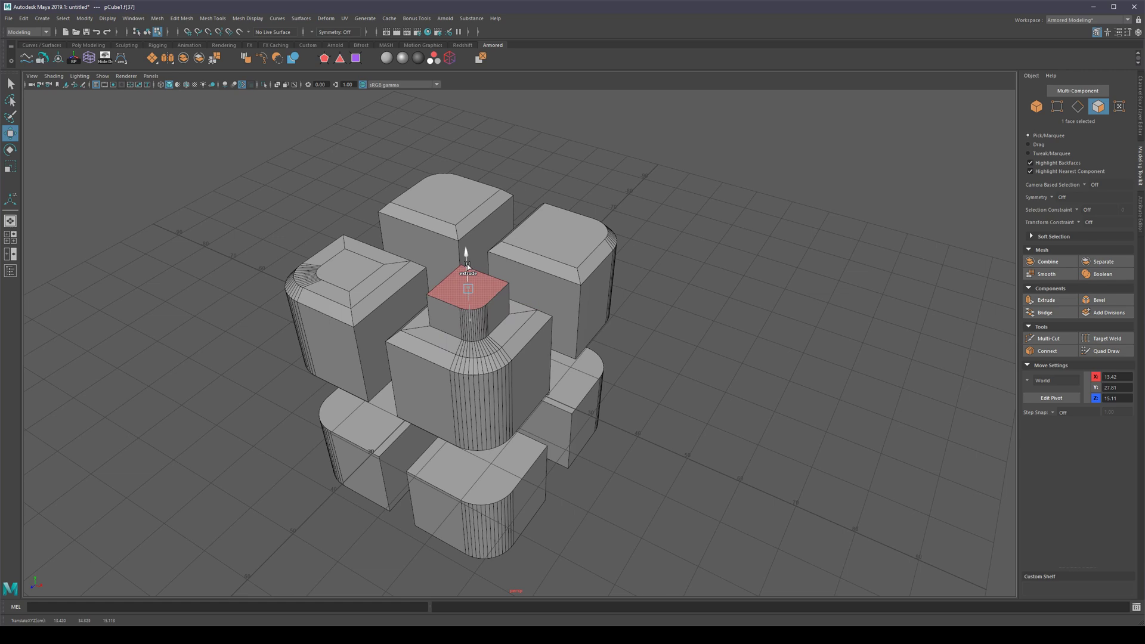
# Repeat the raised pillar on the other three upper blocks and return to object selection with nothing selected.
pyautogui.hotkey('shift', '.')
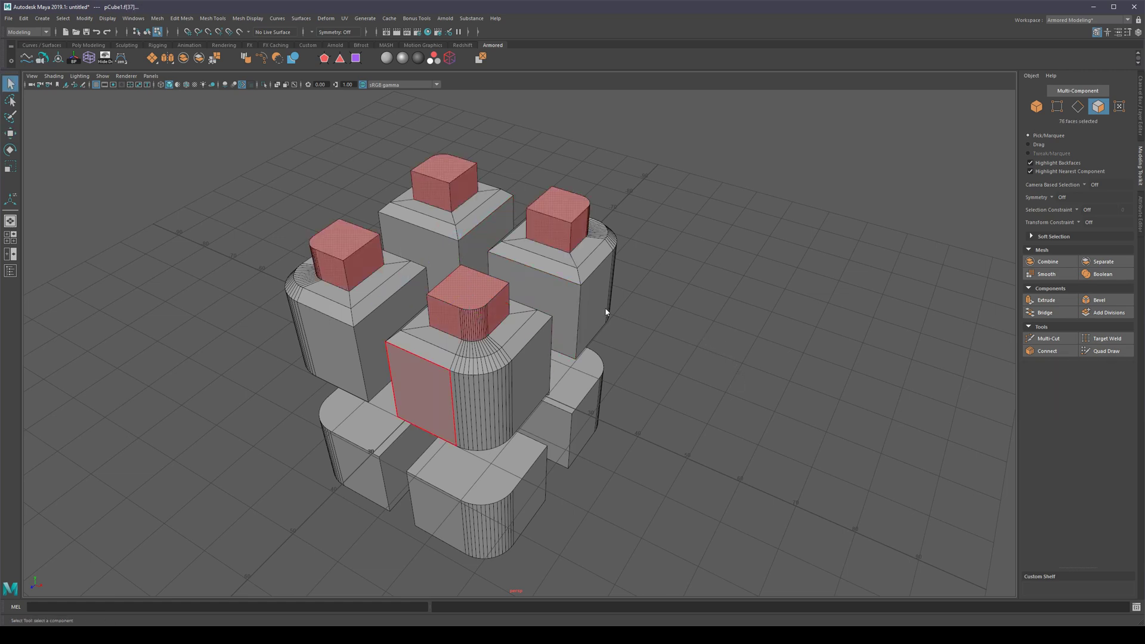
pyautogui.press('F8')
pyautogui.press('q')
pyautogui.click(757, 334)
pyautogui.keyDown('alt'); pyautogui.moveTo(757, 335); pyautogui.dragTo(791, 332); pyautogui.keyUp('alt')
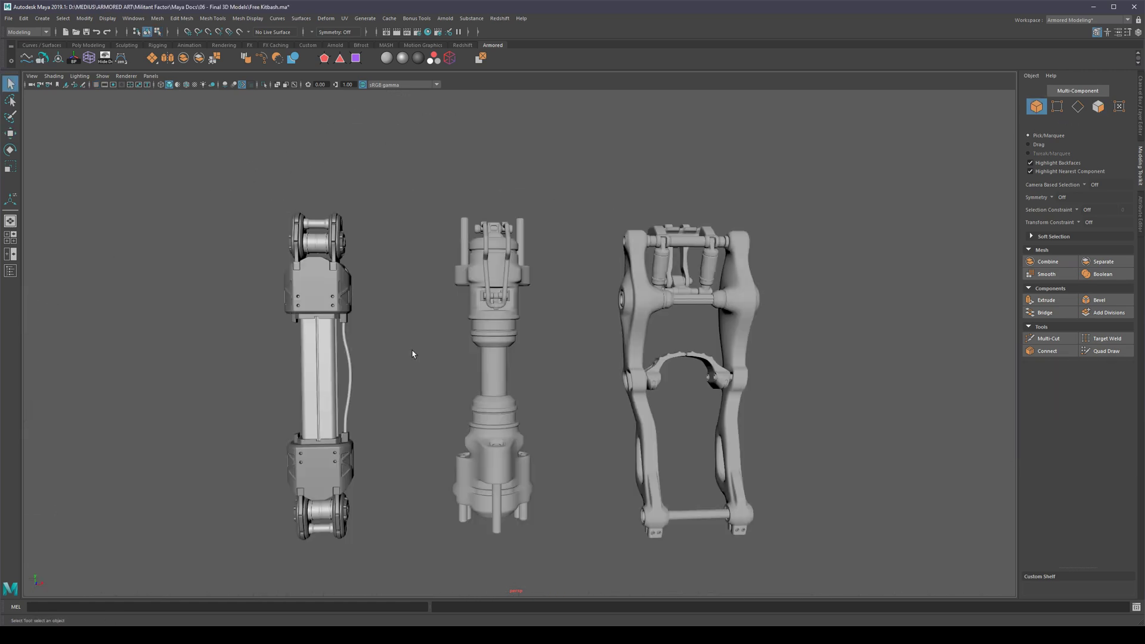
# Select the upper casing of the leftmost kitbash arm, frame it, and return to a view of all three parts.
pyautogui.click(333, 295)
pyautogui.press('f')
pyautogui.keyDown('alt'); pyautogui.moveTo(427, 328); pyautogui.dragTo(642, 346); pyautogui.keyUp('alt')
pyautogui.scroll(-4, 642, 346)
pyautogui.scroll(-4, 638, 358)
pyautogui.keyDown('alt'); pyautogui.moveTo(628, 391); pyautogui.dragTo(351, 299, button='middle'); pyautogui.keyUp('alt')
pyautogui.scroll(-5, 418, 316)
pyautogui.keyDown('alt'); pyautogui.moveTo(487, 331); pyautogui.dragTo(453, 300, button='middle'); pyautogui.keyUp('alt')
pyautogui.keyDown('alt'); pyautogui.moveTo(447, 308); pyautogui.dragTo(450, 341); pyautogui.keyUp('alt')
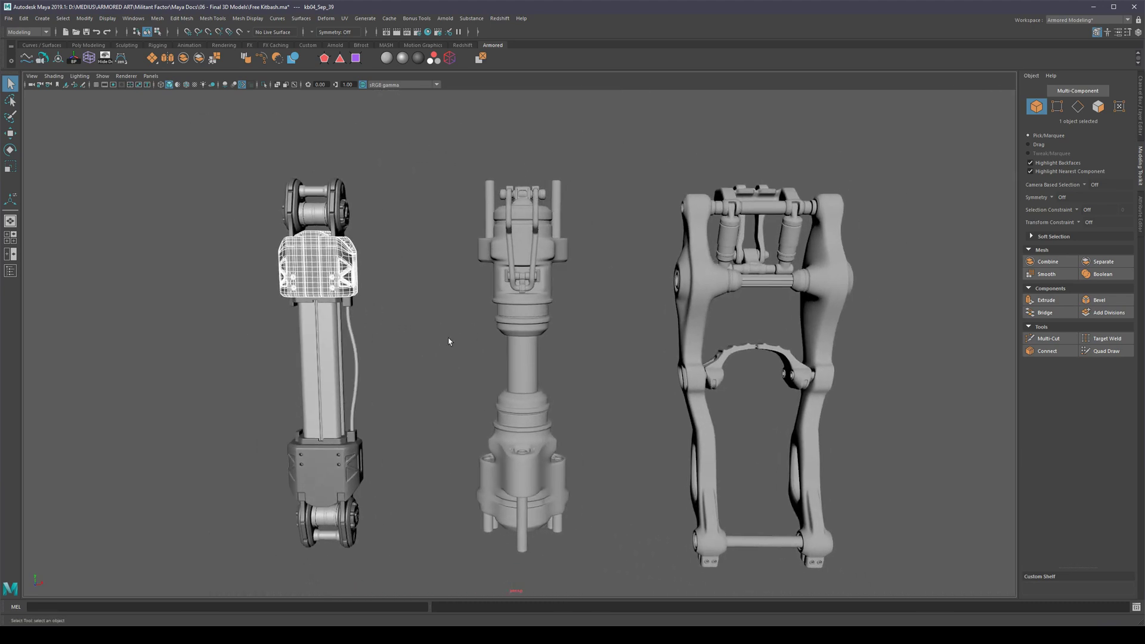
# Select the upper casing of the middle kitbash part and check the existing materials available for assignment.
pyautogui.click(551, 258)
pyautogui.rightClick(551, 245)
pyautogui.moveTo(561, 455)
pyautogui.moveTo(578, 494)
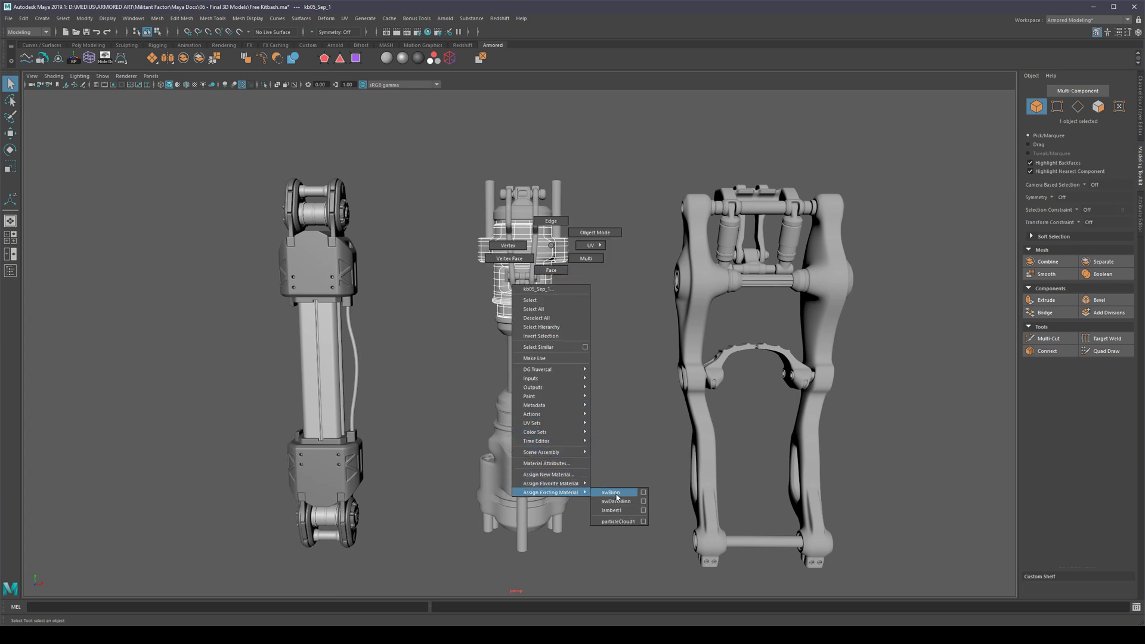
pyautogui.click(551, 251)
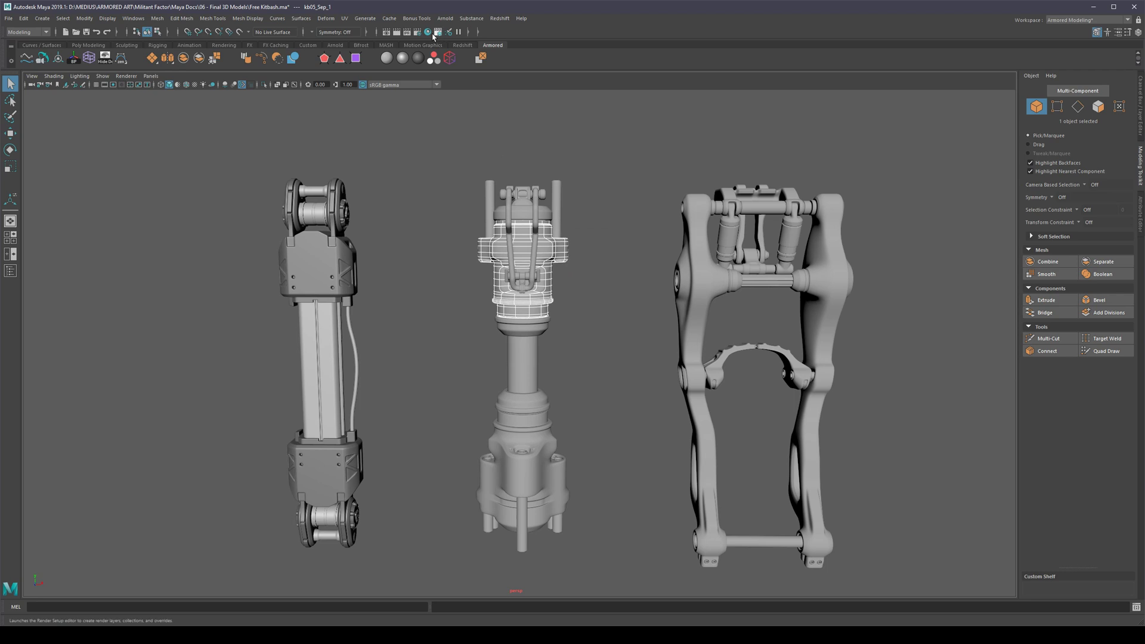
# Clear the selection and select the upper casing of the leftmost arm in a closer angled view.
pyautogui.click(430, 289)
pyautogui.scroll(5, 431, 289)
pyautogui.click(310, 267)
pyautogui.keyDown('alt'); pyautogui.moveTo(394, 302); pyautogui.dragTo(454, 359); pyautogui.keyUp('alt')
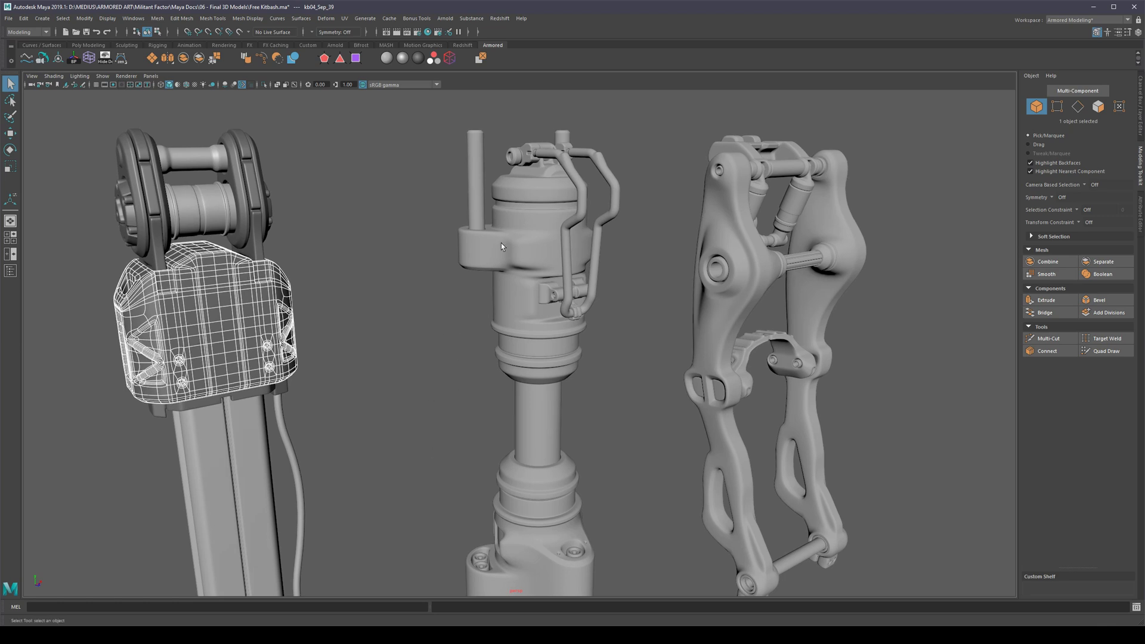
# Copy the material of the leftmost arm's upper casing onto the middle part's upper casing and clear the selection.
pyautogui.keyDown('shift'); pyautogui.click(532, 245); pyautogui.keyUp('shift')
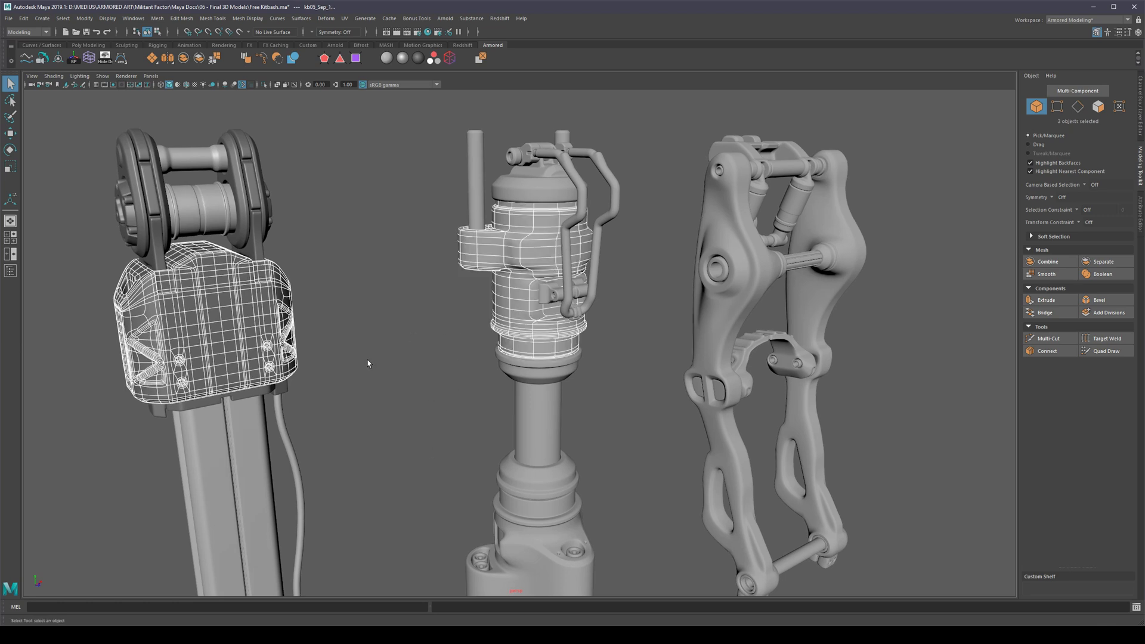
pyautogui.scroll(-3, 374, 362)
pyautogui.keyDown('alt'); pyautogui.moveTo(382, 365); pyautogui.dragTo(470, 317); pyautogui.keyUp('alt')
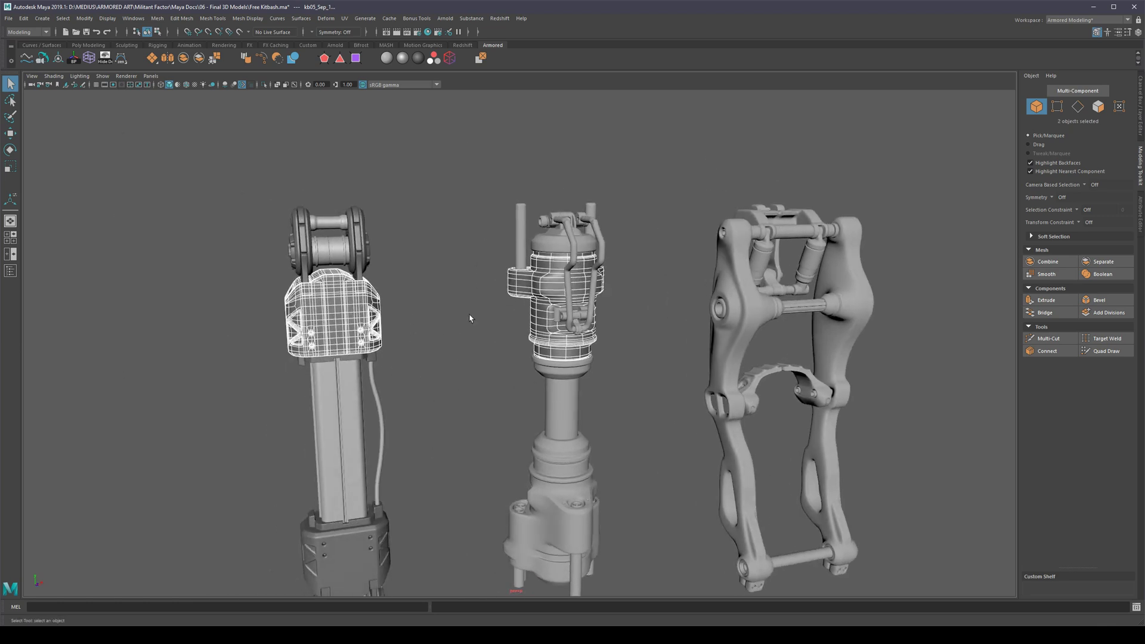
pyautogui.scroll(-3, 476, 384)
pyautogui.click(479, 391)
pyautogui.keyDown('alt'); pyautogui.moveTo(483, 411); pyautogui.dragTo(457, 330, button='middle'); pyautogui.keyUp('alt')
pyautogui.keyDown('alt'); pyautogui.moveTo(457, 330); pyautogui.dragTo(473, 312); pyautogui.keyUp('alt')
pyautogui.scroll(2, 453, 301)
# Copy the leftmost casing's material onto the middle part's lower housing and the rightmost part's legs, shock cylinders and upper linkage, then deselect everything.
pyautogui.click(309, 200)
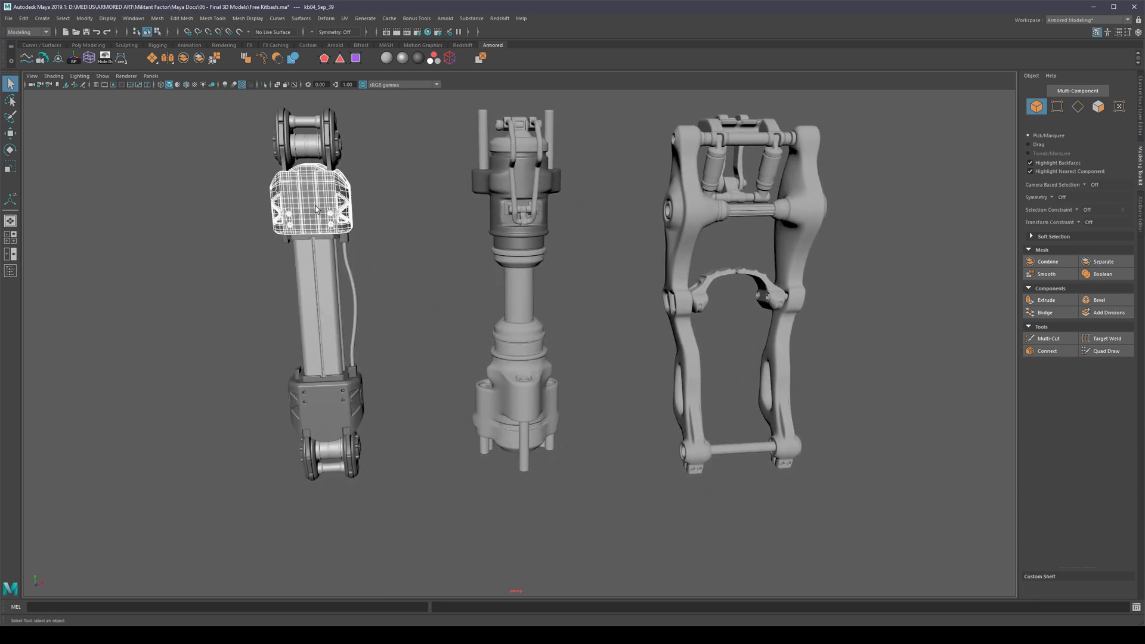
pyautogui.scroll(2, 641, 428)
pyautogui.keyDown('shift'); pyautogui.click(525, 425); pyautogui.keyUp('shift')
pyautogui.keyDown('alt'); pyautogui.moveTo(621, 304); pyautogui.dragTo(608, 268); pyautogui.keyUp('alt')
pyautogui.keyDown('shift'); pyautogui.click(609, 344); pyautogui.keyUp('shift')
pyautogui.keyDown('shift'); pyautogui.click(735, 243); pyautogui.keyUp('shift')
pyautogui.keyDown('shift'); pyautogui.click(707, 195); pyautogui.keyUp('shift')
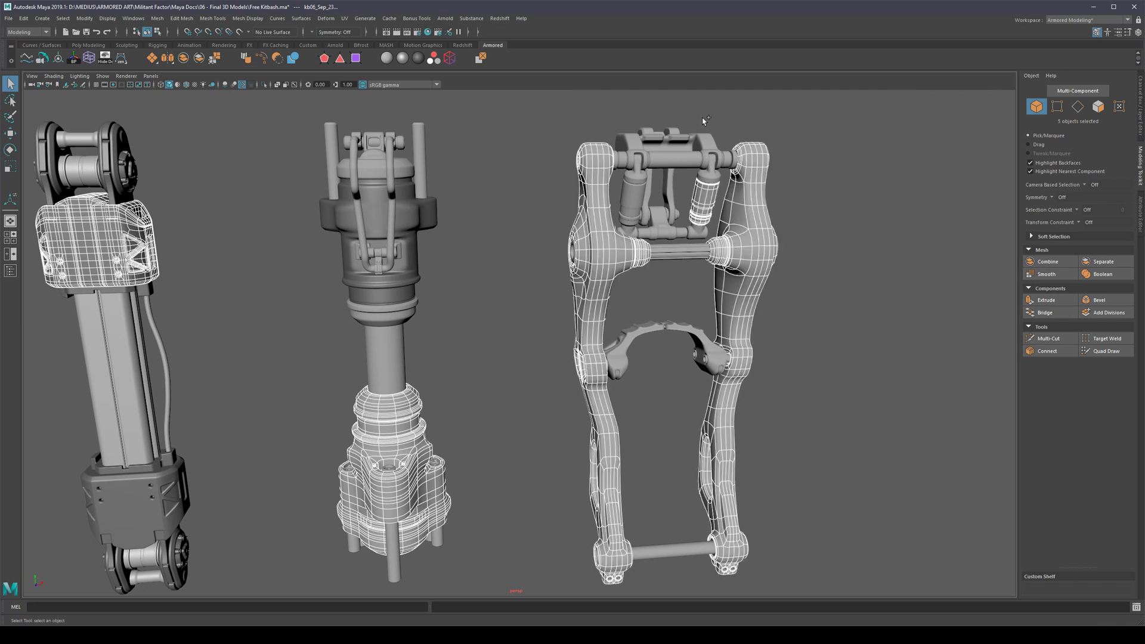
pyautogui.keyDown('ctrl'); pyautogui.keyDown('shift'); pyautogui.moveTo(581, 255); pyautogui.dragTo(566, 272); pyautogui.keyUp('shift'); pyautogui.keyUp('ctrl')
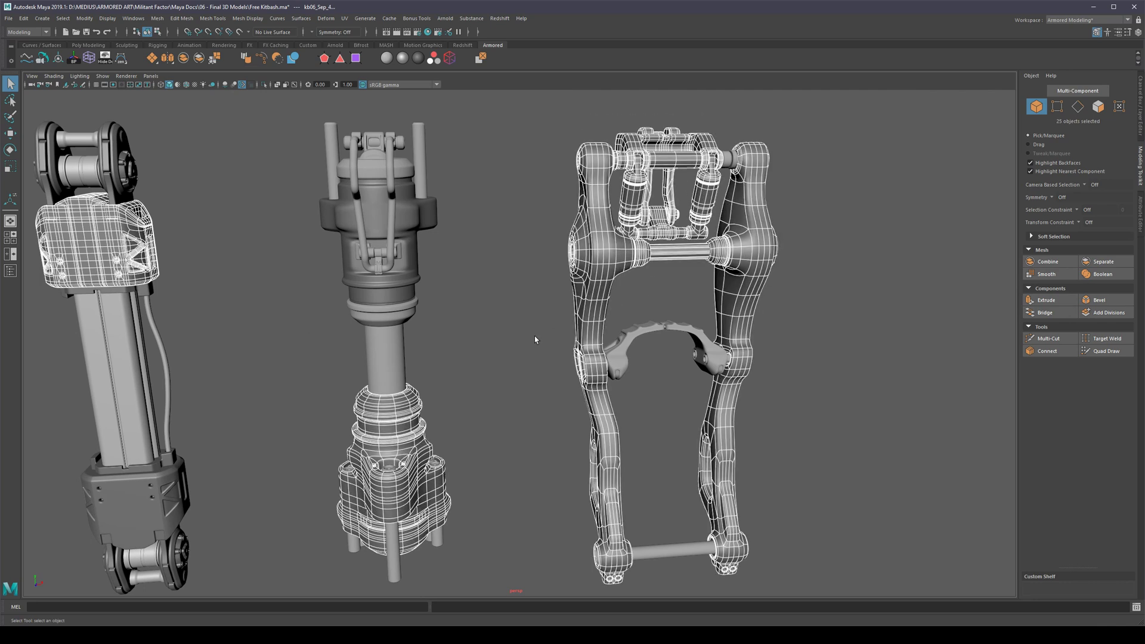
pyautogui.click(535, 340)
pyautogui.keyDown('alt'); pyautogui.moveTo(535, 339); pyautogui.dragTo(393, 300); pyautogui.keyUp('alt')
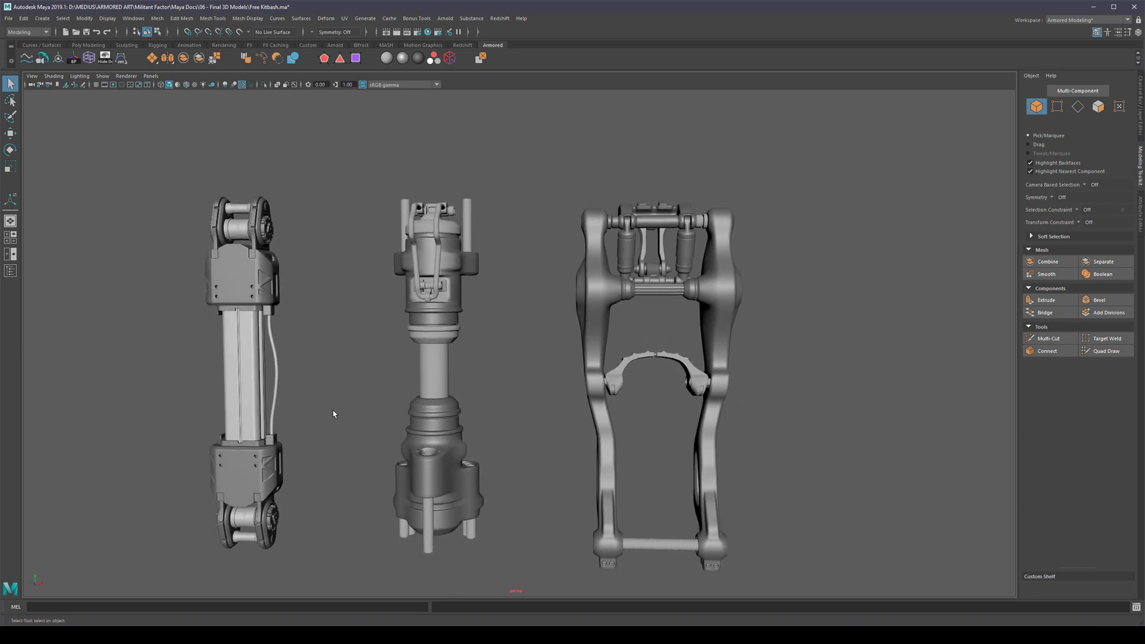
pyautogui.keyDown('alt'); pyautogui.moveTo(333, 413); pyautogui.dragTo(427, 352, button='middle'); pyautogui.keyUp('alt')
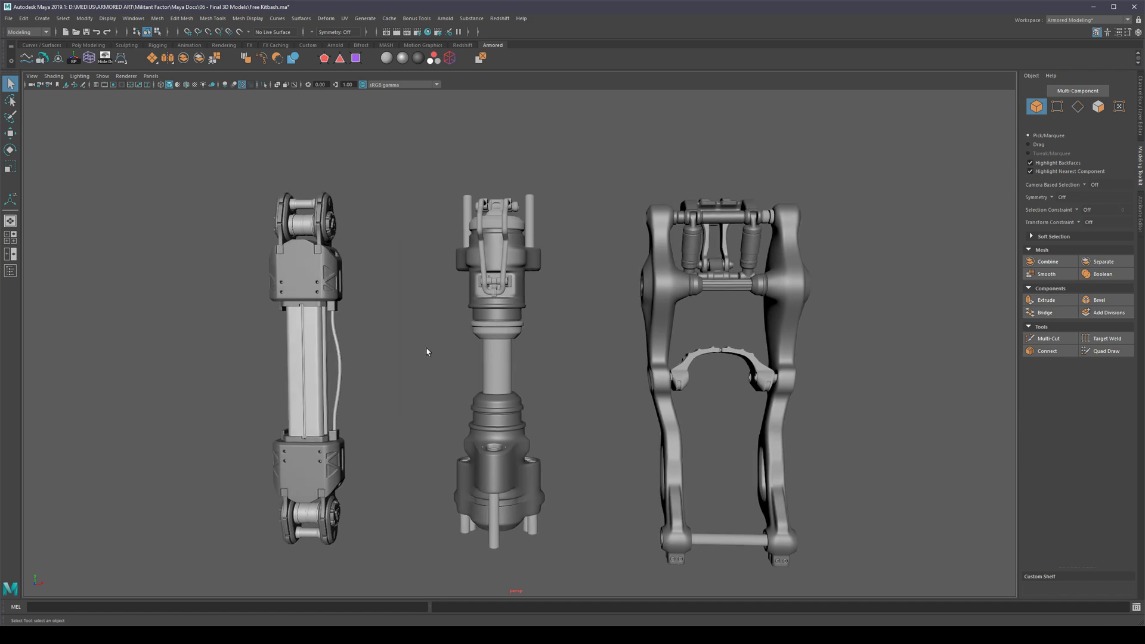
# Select and frame the middle part's upper casing and compare the three parts with wireframe on shaded switched on and off.
pyautogui.keyDown('alt'); pyautogui.moveTo(434, 337); pyautogui.dragTo(509, 249); pyautogui.keyUp('alt')
pyautogui.click(509, 249)
pyautogui.press('f')
pyautogui.keyDown('alt'); pyautogui.moveTo(432, 397); pyautogui.dragTo(390, 400); pyautogui.keyUp('alt')
pyautogui.scroll(-3, 386, 382)
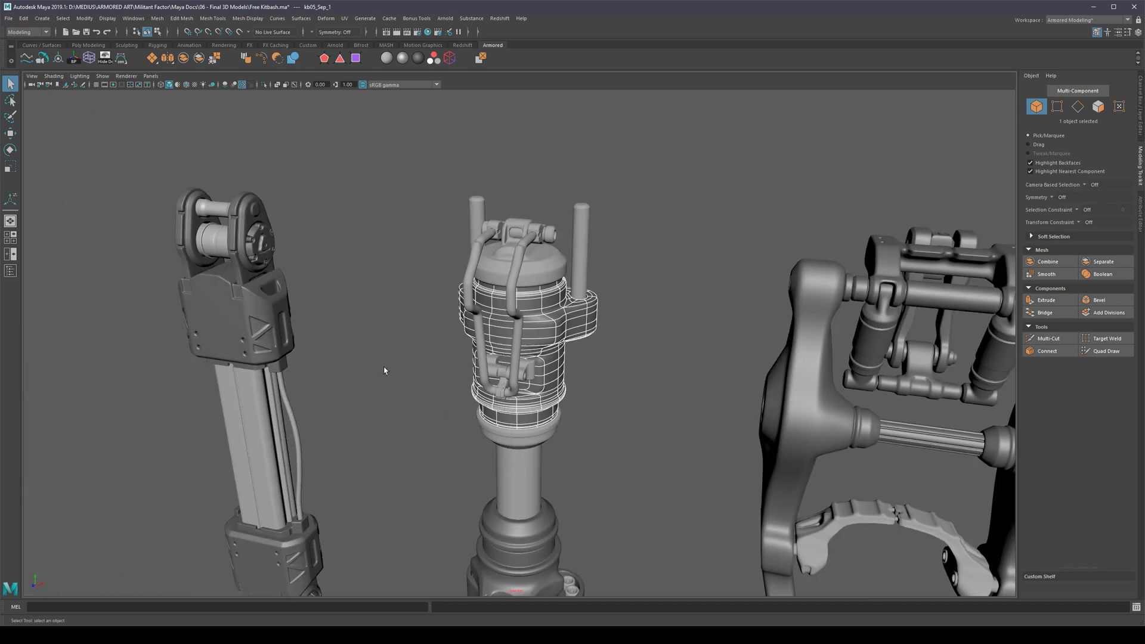
pyautogui.hotkey('alt', '5')
pyautogui.keyDown('alt'); pyautogui.moveTo(405, 390); pyautogui.dragTo(442, 395); pyautogui.keyUp('alt')
pyautogui.hotkey('alt', '5')
pyautogui.hotkey('alt', '5')
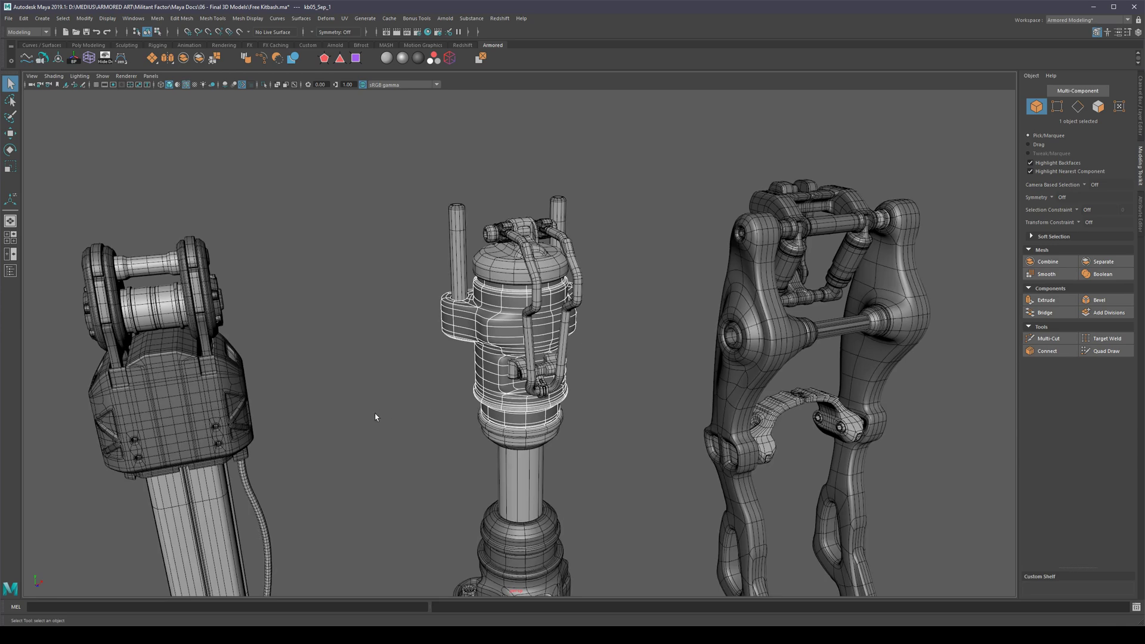
pyautogui.keyDown('alt'); pyautogui.moveTo(376, 413); pyautogui.dragTo(402, 405); pyautogui.keyUp('alt')
pyautogui.hotkey('alt', '5')
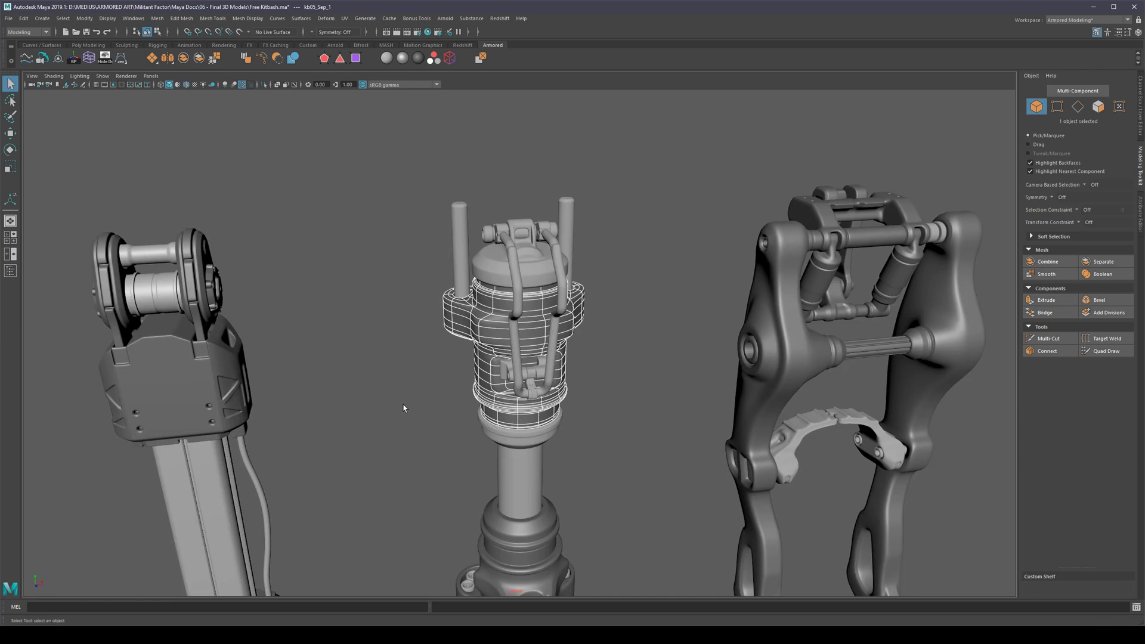
# Examine the edge flow around the side bracket of the middle part's upper casing from close up and farther away.
pyautogui.scroll(5, 428, 388)
pyautogui.keyDown('alt'); pyautogui.moveTo(387, 337); pyautogui.dragTo(376, 363, button='middle'); pyautogui.keyUp('alt')
pyautogui.keyDown('alt'); pyautogui.moveTo(375, 363); pyautogui.dragTo(434, 324); pyautogui.keyUp('alt')
pyautogui.scroll(5, 437, 328)
pyautogui.keyDown('alt'); pyautogui.moveTo(444, 268); pyautogui.dragTo(605, 384); pyautogui.keyUp('alt')
pyautogui.scroll(3, 605, 384)
pyautogui.scroll(-5, 606, 383)
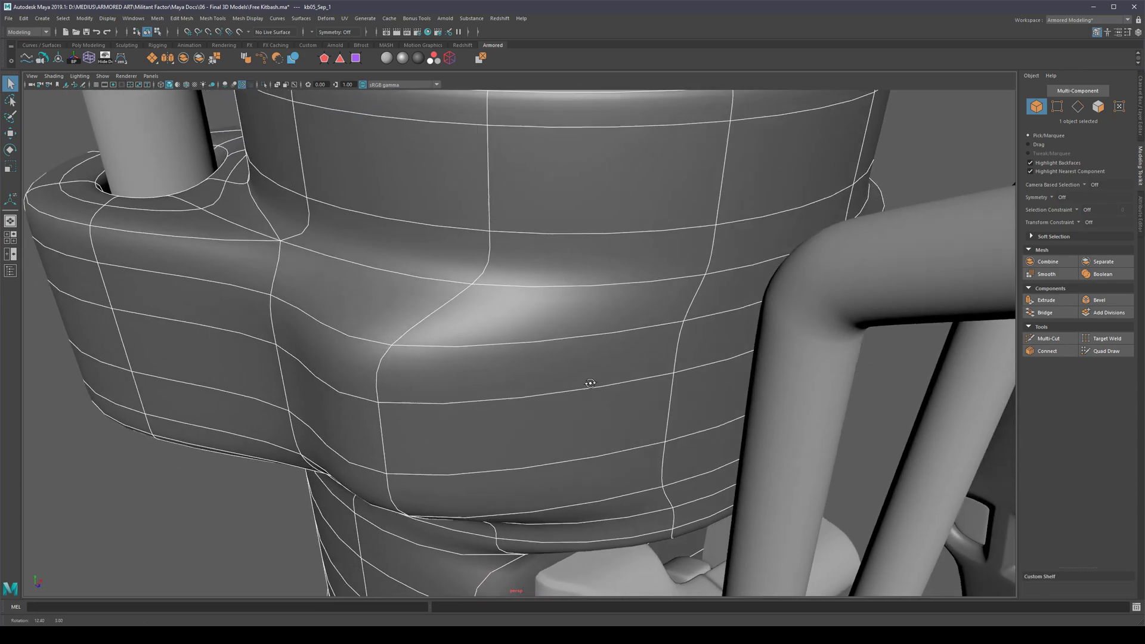
pyautogui.scroll(-6, 434, 384)
pyautogui.scroll(-7, 455, 343)
pyautogui.scroll(4, 456, 346)
pyautogui.scroll(-4, 460, 363)
pyautogui.keyDown('alt'); pyautogui.moveTo(459, 364); pyautogui.dragTo(546, 384); pyautogui.keyUp('alt')
pyautogui.scroll(3, 546, 384)
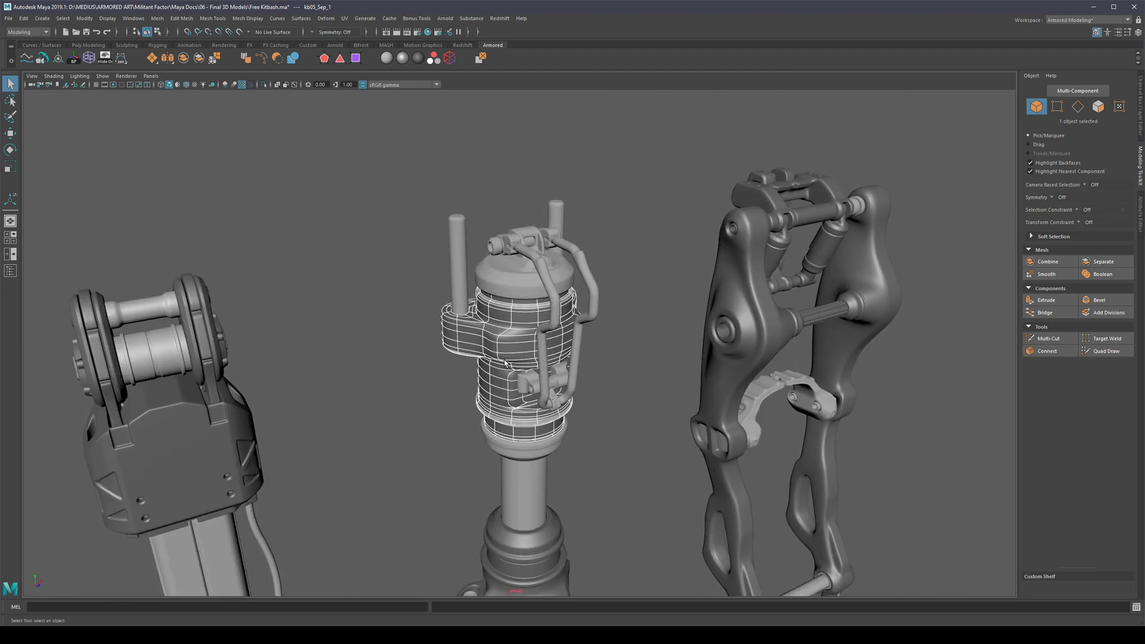
pyautogui.scroll(5, 507, 359)
pyautogui.scroll(6, 435, 294)
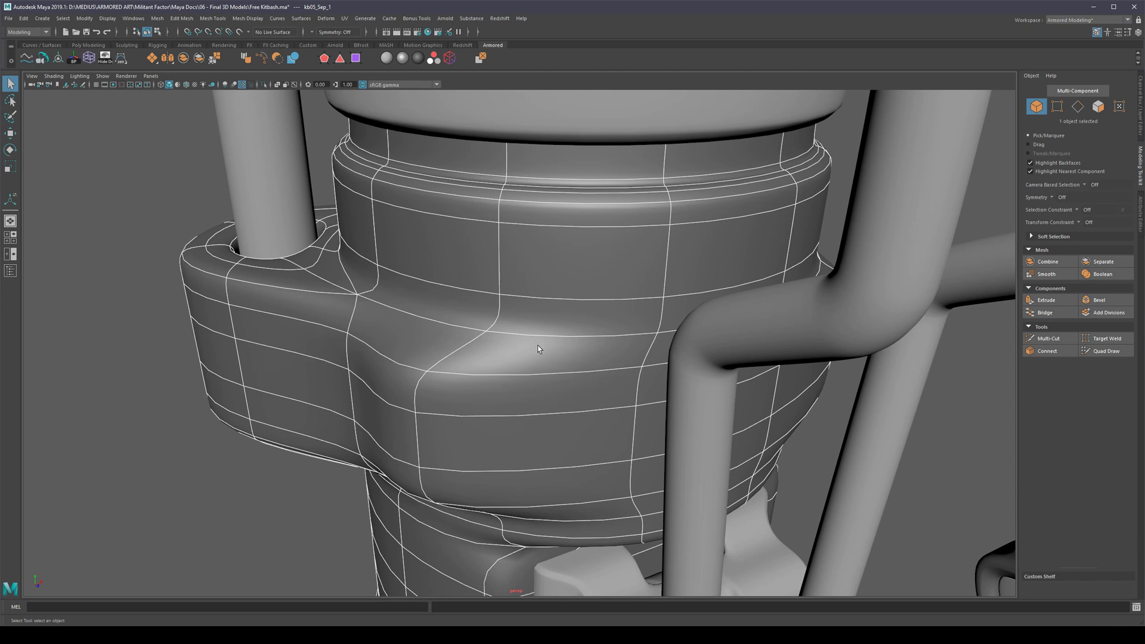
# Hide the selection wireframe highlighting and inspect the shaded surface of the middle part's selected upper casing.
pyautogui.scroll(-5, 500, 372)
pyautogui.keyDown('alt'); pyautogui.moveTo(501, 376); pyautogui.dragTo(468, 346); pyautogui.keyUp('alt')
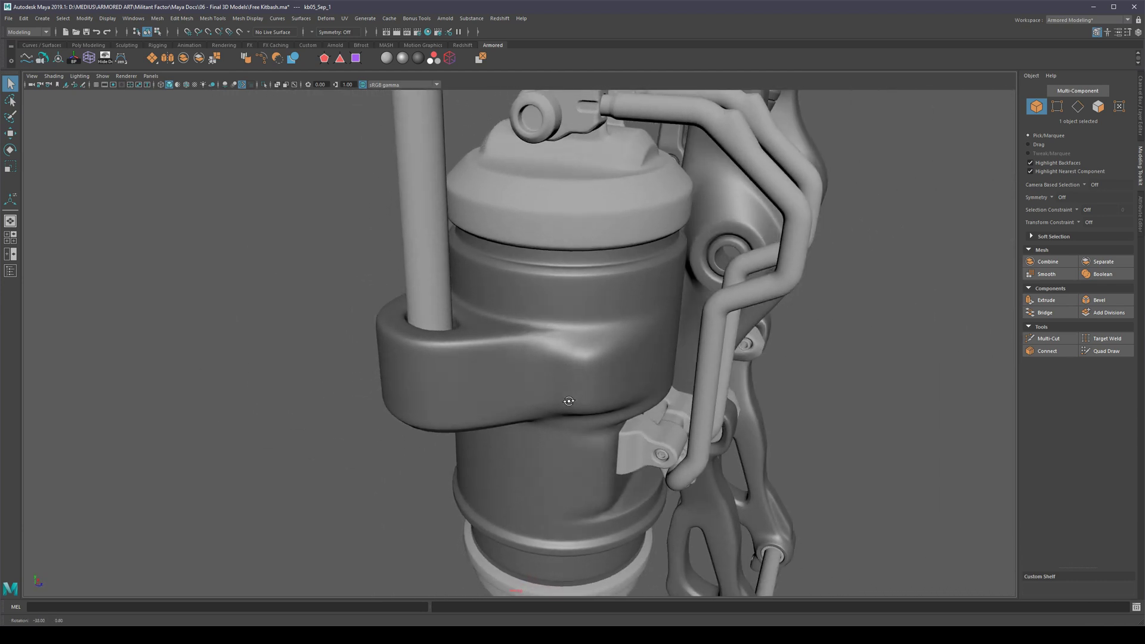
pyautogui.scroll(-5, 525, 396)
pyautogui.scroll(5, 525, 392)
pyautogui.scroll(-4, 507, 383)
pyautogui.scroll(4, 510, 387)
pyautogui.scroll(2, 501, 363)
pyautogui.scroll(-3, 500, 362)
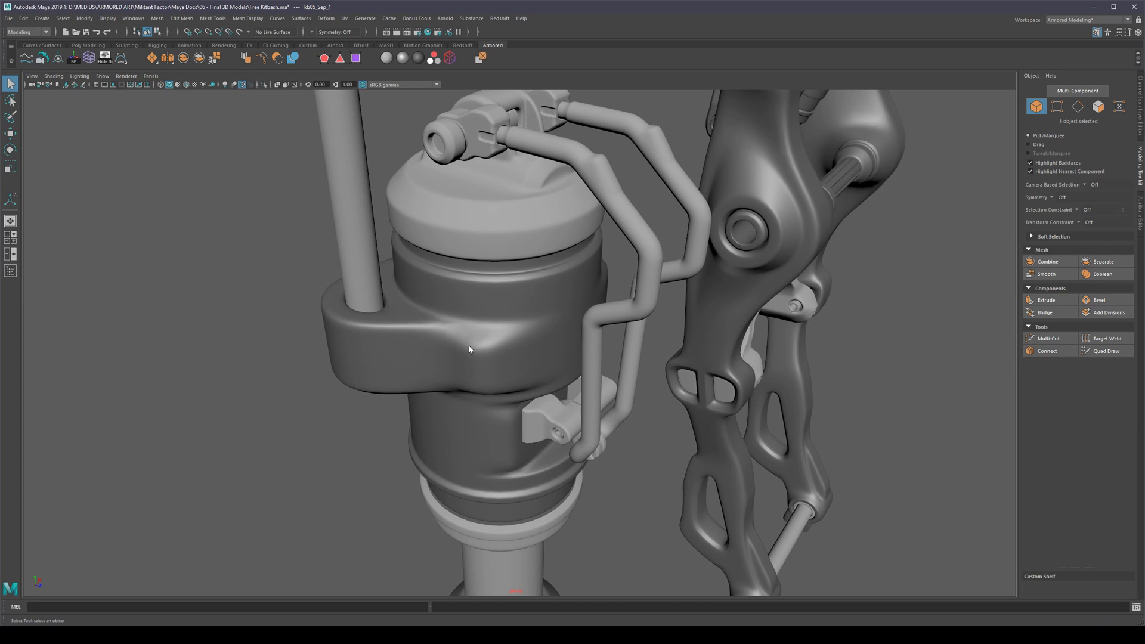
pyautogui.scroll(-6, 469, 346)
pyautogui.keyDown('alt'); pyautogui.moveTo(552, 430); pyautogui.dragTo(472, 421); pyautogui.keyUp('alt')
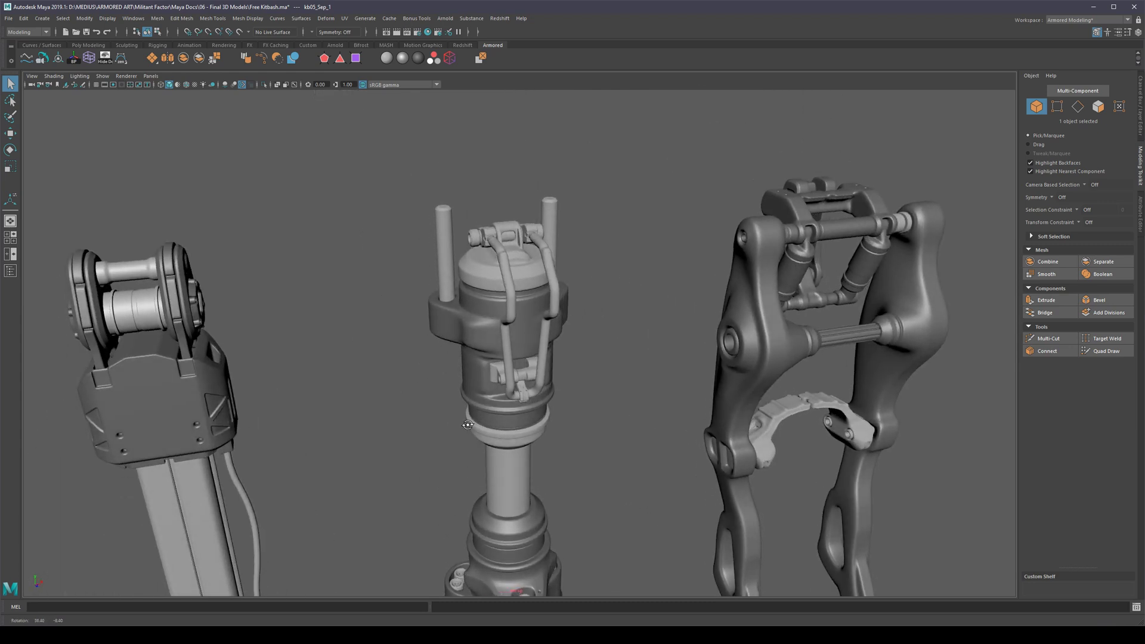
pyautogui.click(449, 352)
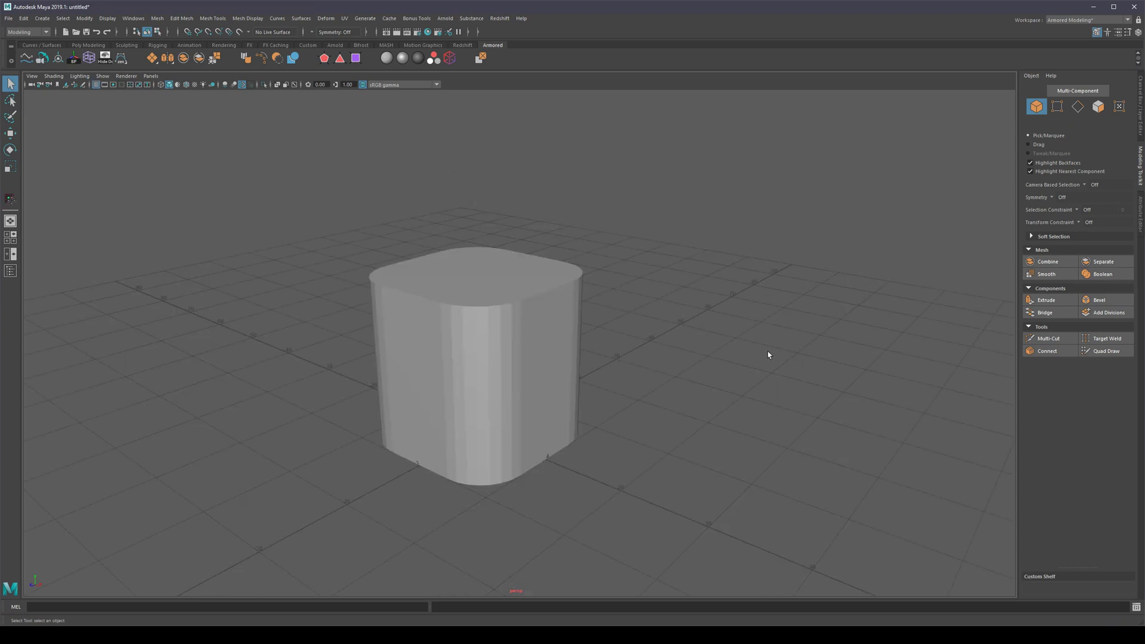
pyautogui.keyDown('alt'); pyautogui.moveTo(679, 352); pyautogui.dragTo(647, 396); pyautogui.keyUp('alt')
pyautogui.click(574, 392)
pyautogui.keyDown('shift'); pyautogui.rightClick(547, 323); pyautogui.keyUp('shift')
pyautogui.moveTo(547, 325)
pyautogui.keyDown('shift'); pyautogui.mouseDown(button='right')
pyautogui.moveTo(636, 340)
pyautogui.moveTo(548, 322)
pyautogui.mouseUp(button='right'); pyautogui.keyUp('shift')
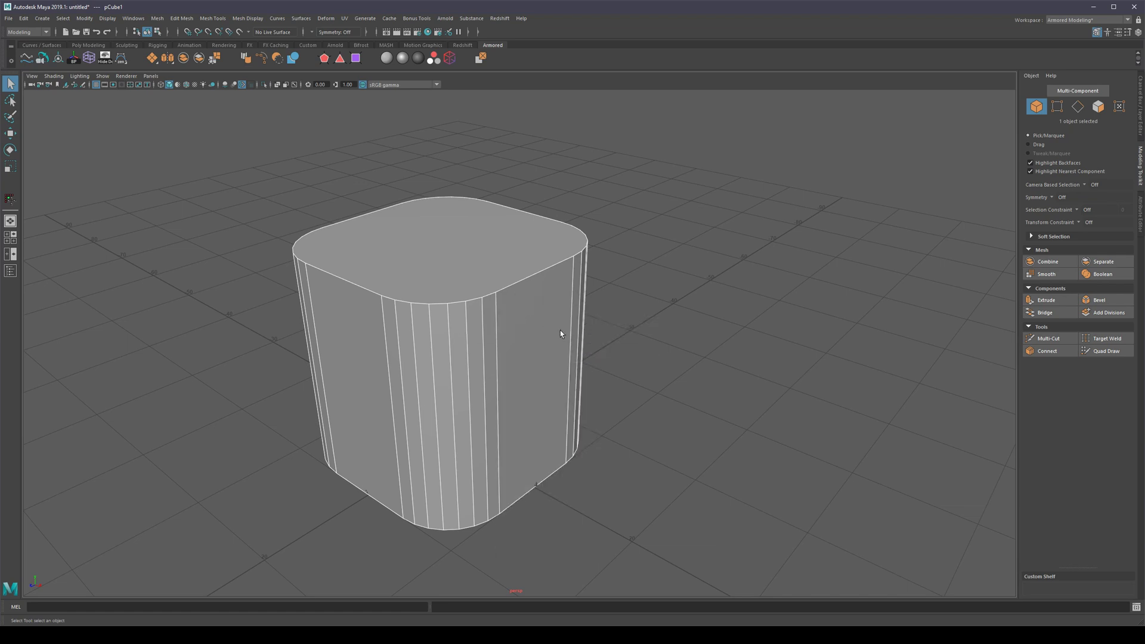
pyautogui.scroll(-3, 660, 338)
pyautogui.keyDown('alt'); pyautogui.moveTo(603, 350); pyautogui.dragTo(606, 351); pyautogui.keyUp('alt')
pyautogui.scroll(4, 606, 351)
pyautogui.keyDown('alt'); pyautogui.moveTo(674, 343); pyautogui.dragTo(623, 346); pyautogui.keyUp('alt')
pyautogui.click(665, 352)
pyautogui.hotkey('ctrl', 'z')
pyautogui.click(644, 328)
pyautogui.scroll(-4, 647, 325)
pyautogui.scroll(4, 507, 344)
pyautogui.hotkey('ctrl', 'z')
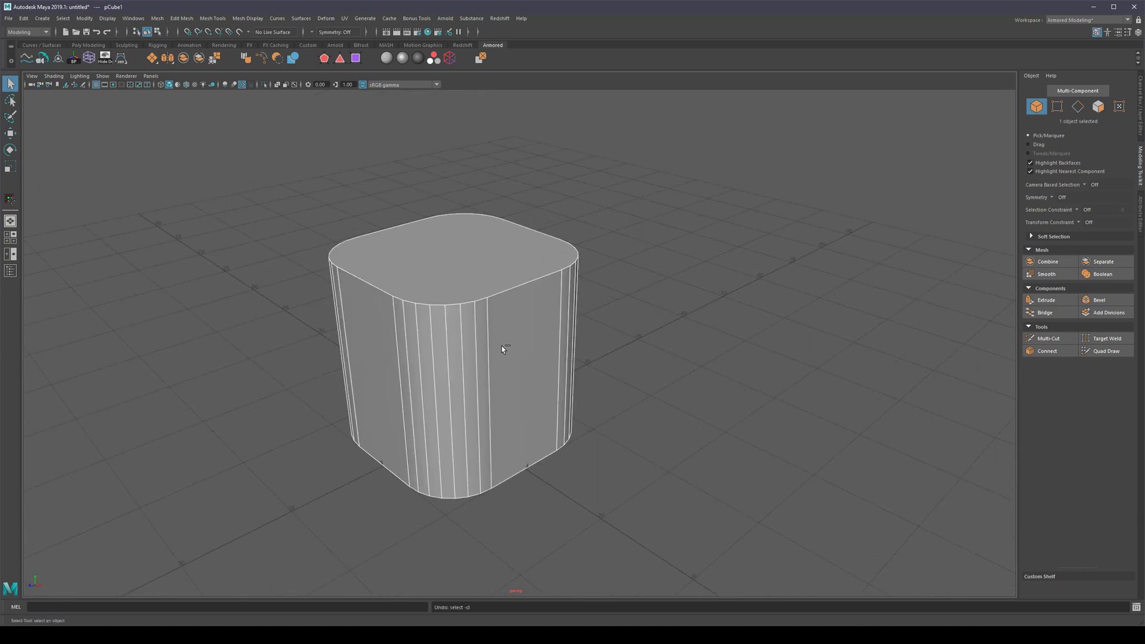
pyautogui.hotkey('ctrl', 'z')
pyautogui.hotkey('ctrl', 'z')
pyautogui.hotkey('ctrl', 'z')
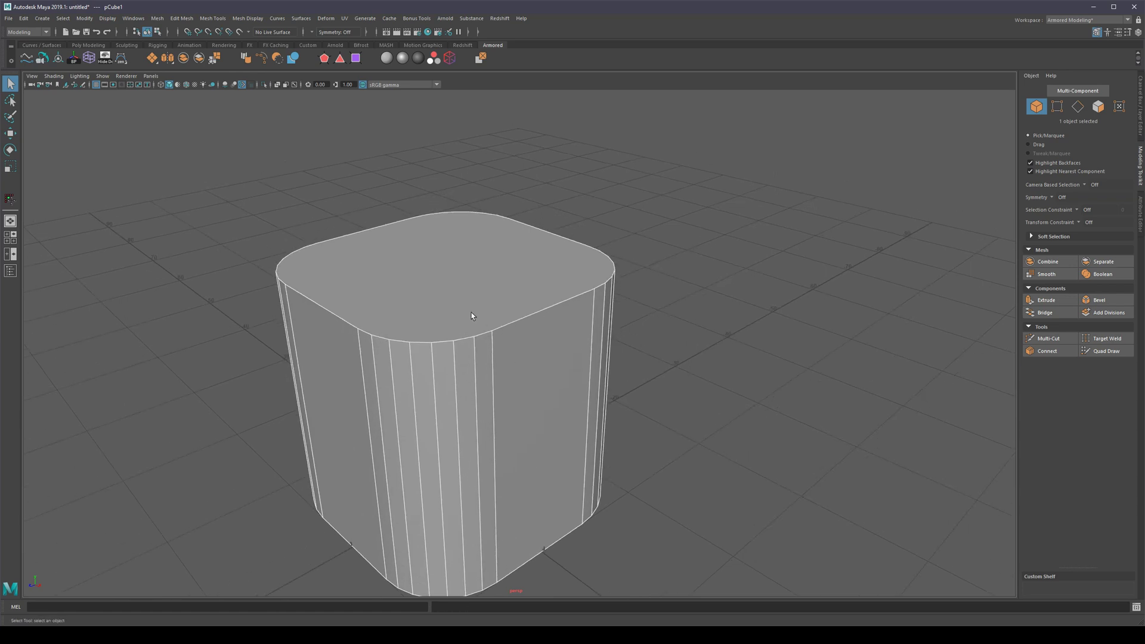
# Extrude the rounded cube's top face inward and upward into a narrower raised block, then return to object selection with nothing selected.
pyautogui.press('F11')
pyautogui.click(498, 315)
pyautogui.press('r')
pyautogui.keyDown('shift'); pyautogui.moveTo(445, 265); pyautogui.dragTo(382, 266); pyautogui.keyUp('shift')
pyautogui.keyDown('alt'); pyautogui.moveTo(389, 266); pyautogui.dragTo(386, 311, button='middle'); pyautogui.keyUp('alt')
pyautogui.press('w')
pyautogui.keyDown('shift'); pyautogui.moveTo(445, 285); pyautogui.dragTo(436, 117); pyautogui.keyUp('shift')
pyautogui.press('q')
pyautogui.moveTo(454, 375); pyautogui.dragTo(512, 311, button='right')
pyautogui.scroll(-3, 584, 277)
pyautogui.click(636, 257)
pyautogui.keyDown('alt'); pyautogui.moveTo(546, 305); pyautogui.dragTo(491, 296); pyautogui.keyUp('alt')
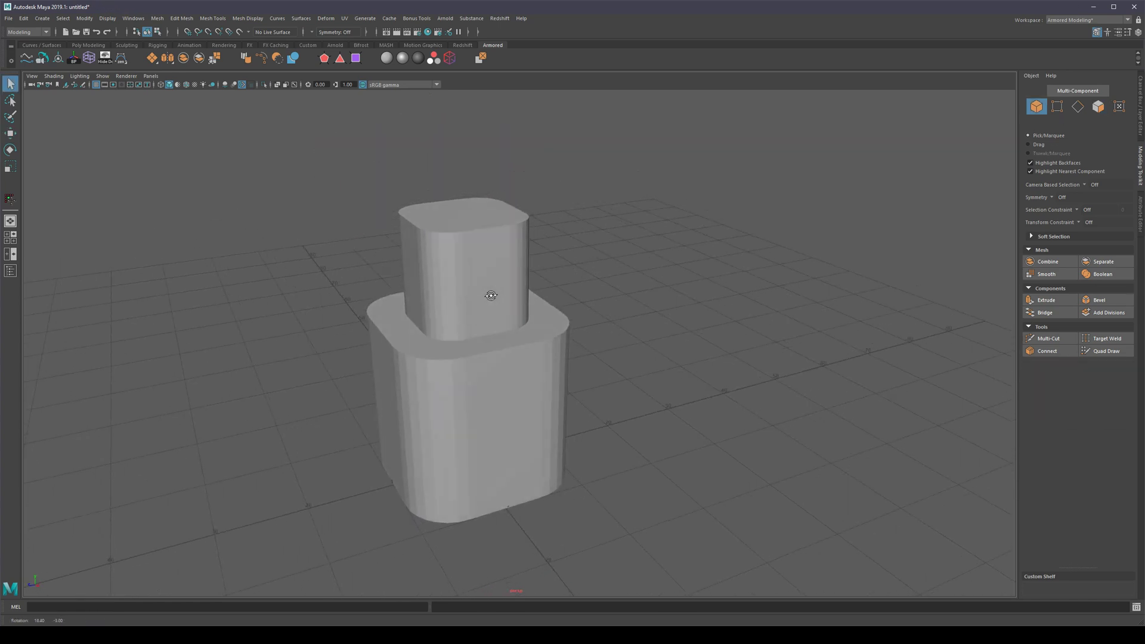
# Soften the faceted vertical edges of both stacked blocks, keeping the horizontal rims and the junction between the blocks hard.
pyautogui.scroll(5, 496, 307)
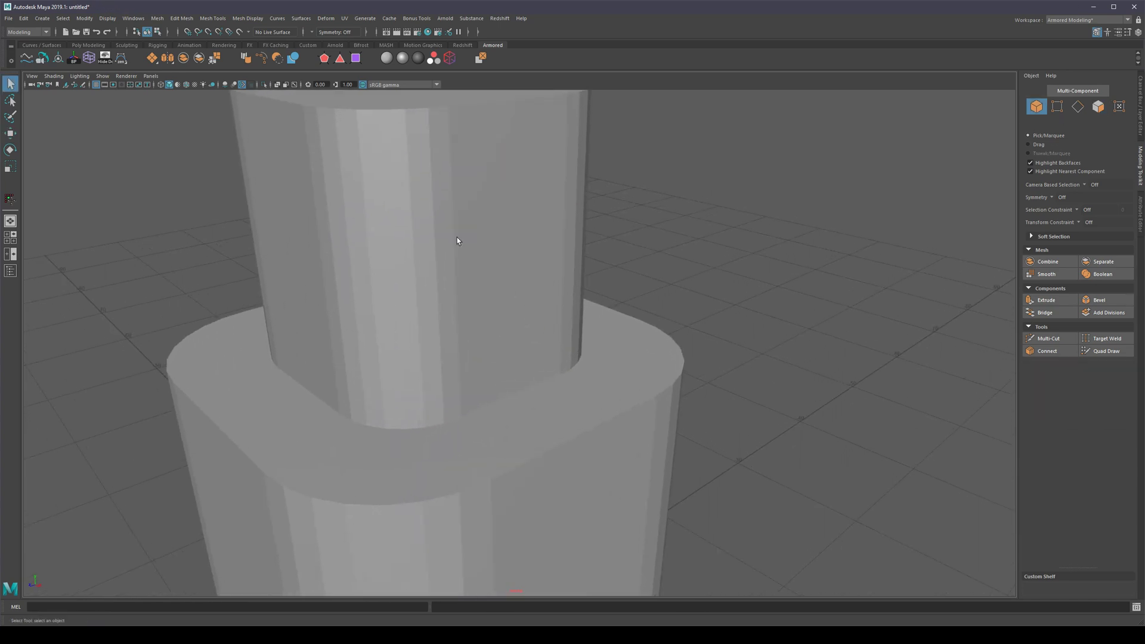
pyautogui.click(459, 213)
pyautogui.keyDown('alt'); pyautogui.moveTo(459, 213); pyautogui.dragTo(507, 305, button='middle'); pyautogui.keyUp('alt')
pyautogui.keyDown('alt'); pyautogui.moveTo(518, 306); pyautogui.dragTo(484, 299); pyautogui.keyUp('alt')
pyautogui.click(676, 260)
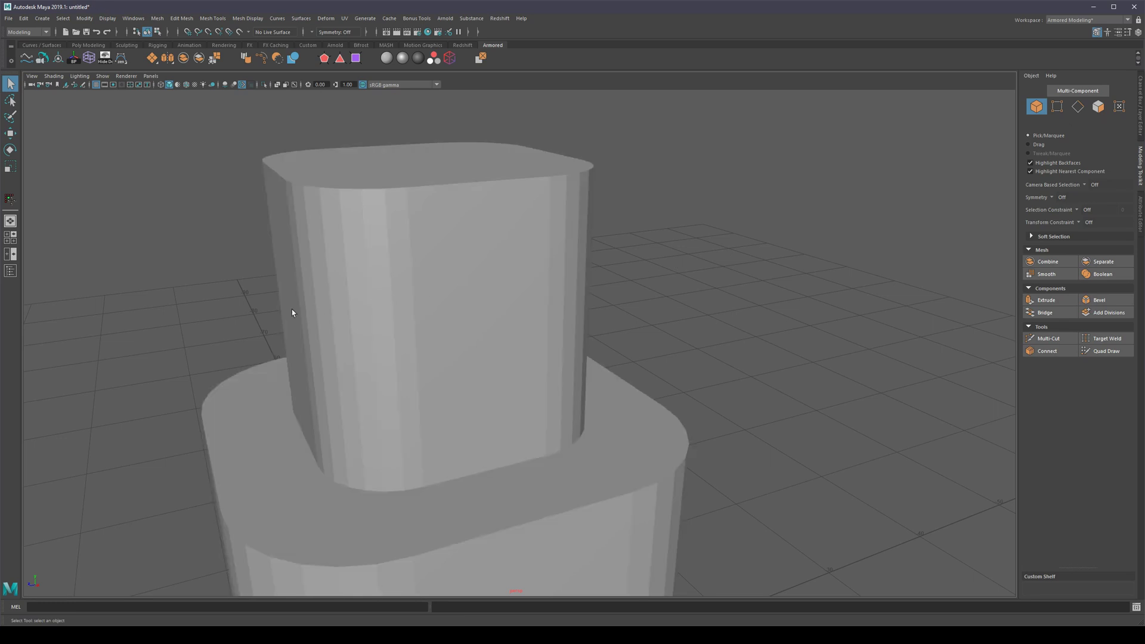
pyautogui.scroll(-5, 477, 350)
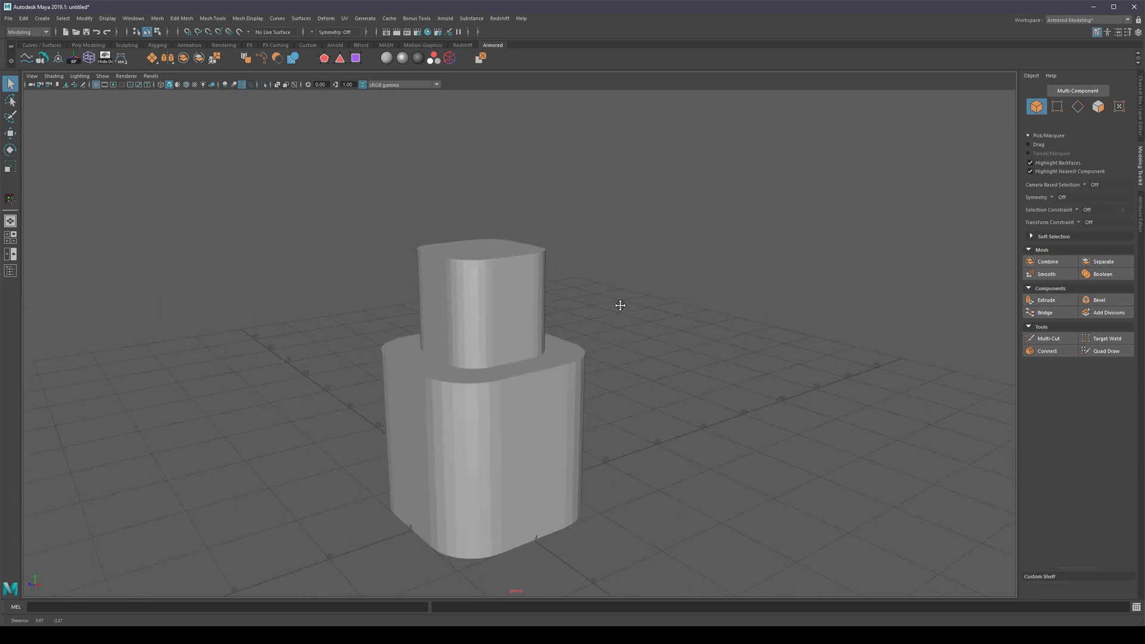
pyautogui.keyDown('alt'); pyautogui.moveTo(619, 306); pyautogui.dragTo(486, 333); pyautogui.keyUp('alt')
pyautogui.click(486, 333)
pyautogui.click(657, 355)
pyautogui.keyDown('alt'); pyautogui.moveTo(656, 355); pyautogui.dragTo(753, 369); pyautogui.keyUp('alt')
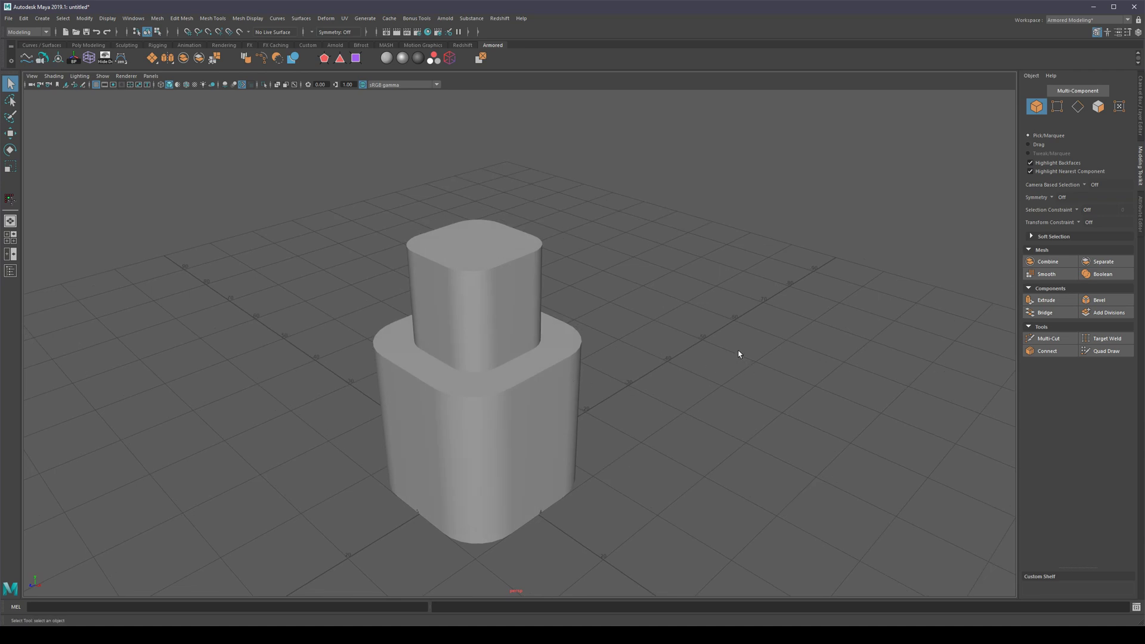
# Select all the hard edges of the stacked blocks and bevel them with Chamfer off and a reduced Fraction.
pyautogui.scroll(2, 755, 371)
pyautogui.click(579, 386)
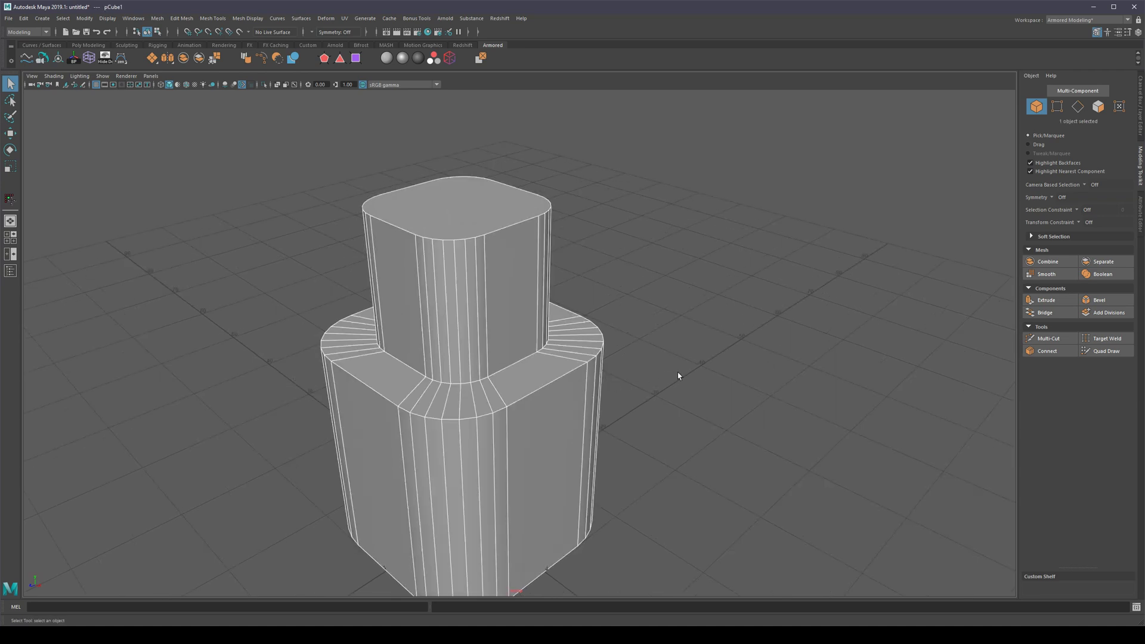
pyautogui.press('F10')
pyautogui.scroll(-2, 677, 370)
pyautogui.keyDown('alt'); pyautogui.moveTo(677, 370); pyautogui.dragTo(671, 355, button='middle'); pyautogui.keyUp('alt')
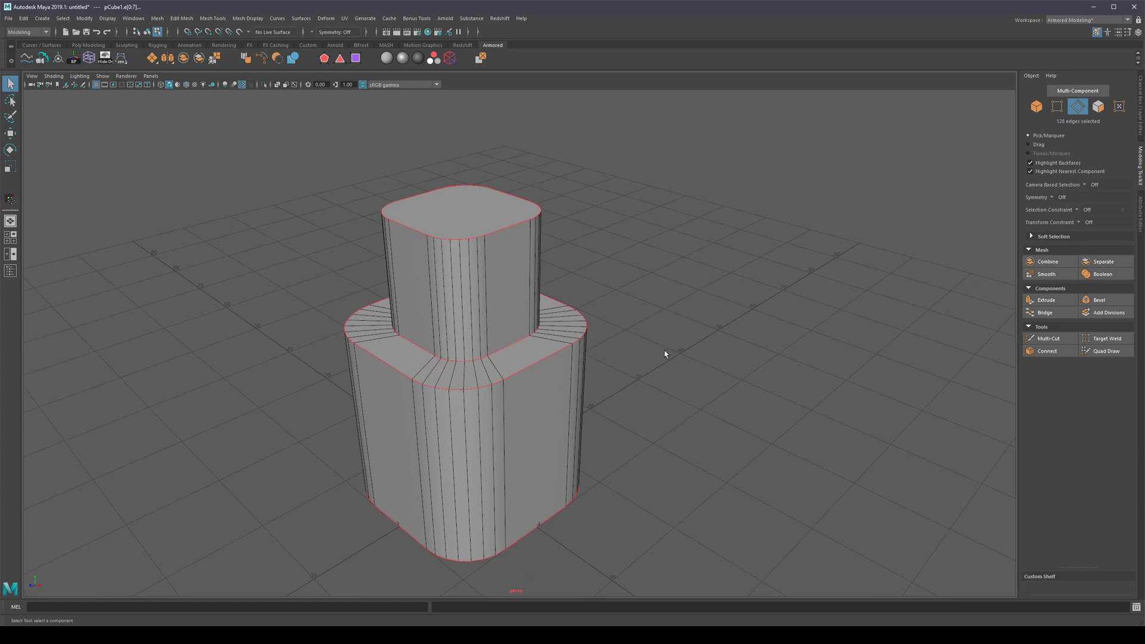
pyautogui.keyDown('alt'); pyautogui.moveTo(657, 352); pyautogui.dragTo(618, 314); pyautogui.keyUp('alt')
pyautogui.keyDown('shift'); pyautogui.moveTo(593, 317); pyautogui.dragTo(672, 370, button='right'); pyautogui.keyUp('shift')
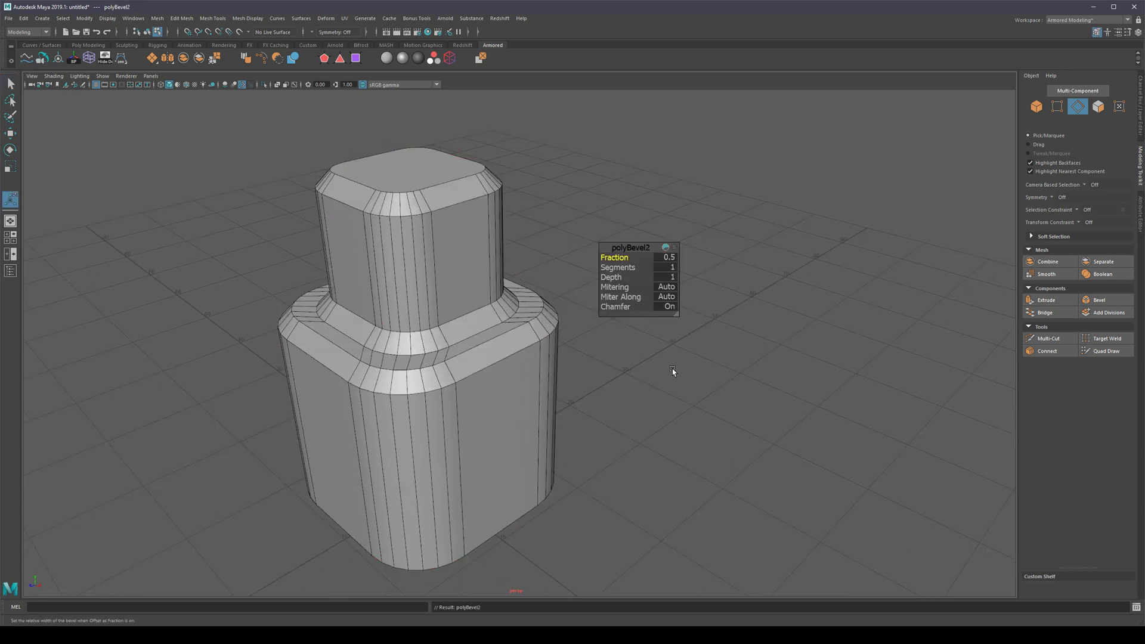
pyautogui.click(618, 307)
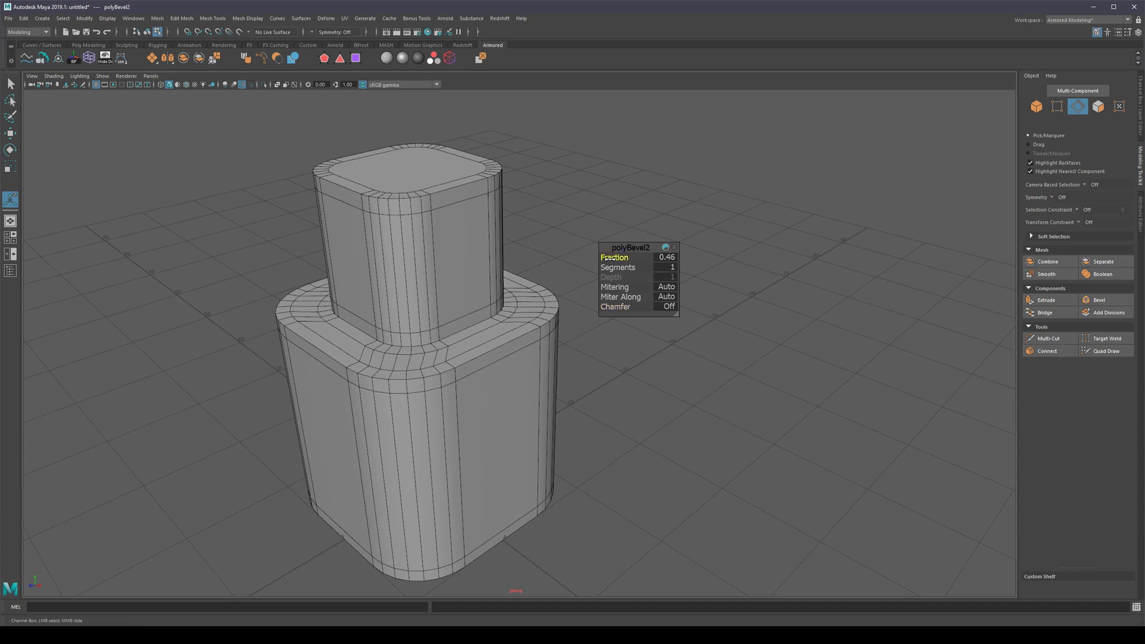
# Return the bevelled model to object selection, turn on its smooth mesh preview and inspect it deselected.
pyautogui.press('q')
pyautogui.moveTo(411, 423); pyautogui.dragTo(557, 315, button='right')
pyautogui.press('3')
pyautogui.click(628, 288)
pyautogui.click(463, 301)
pyautogui.click(631, 292)
pyautogui.keyDown('alt'); pyautogui.moveTo(631, 293); pyautogui.dragTo(583, 323); pyautogui.keyUp('alt')
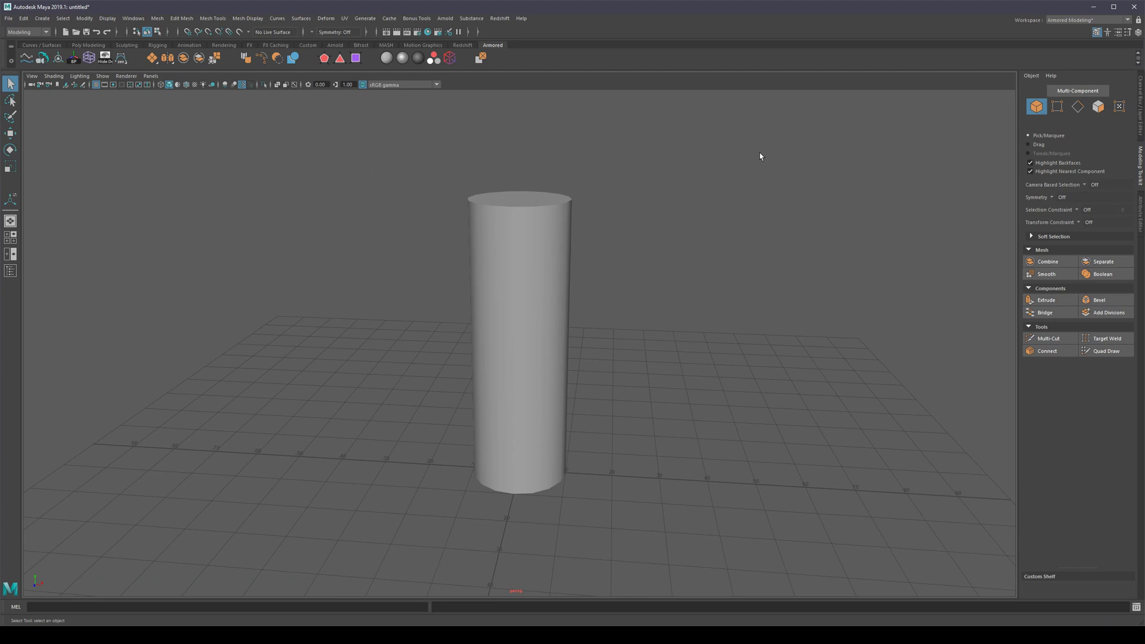
# Add a lattice deformer to the tall cylinder and view it at an angle.
pyautogui.click(481, 484)
pyautogui.click(326, 18)
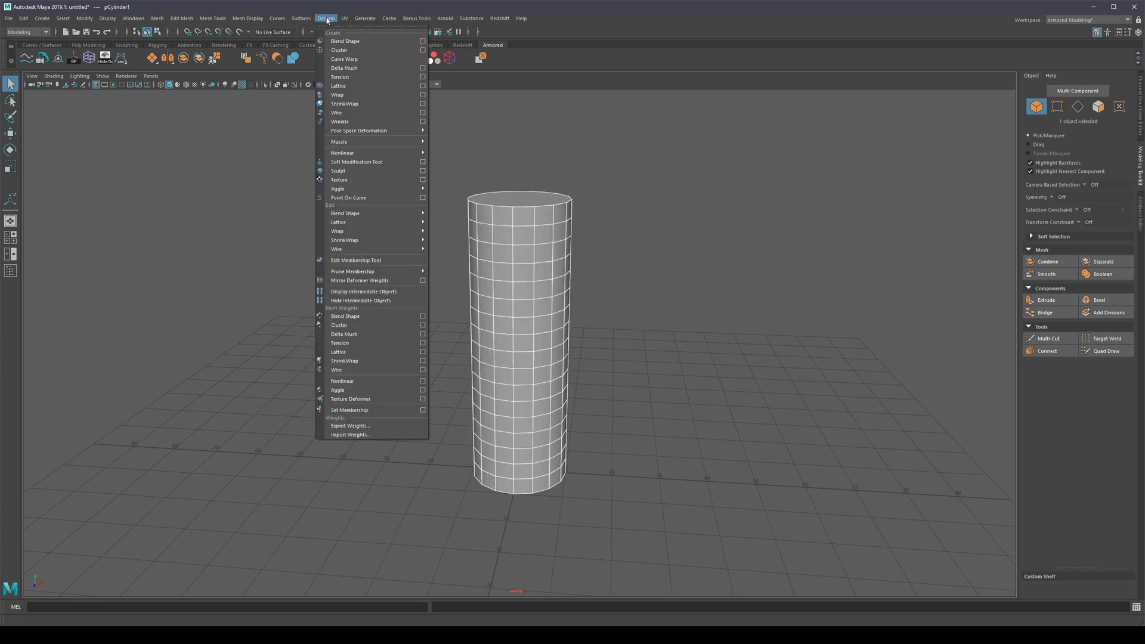
pyautogui.click(338, 85)
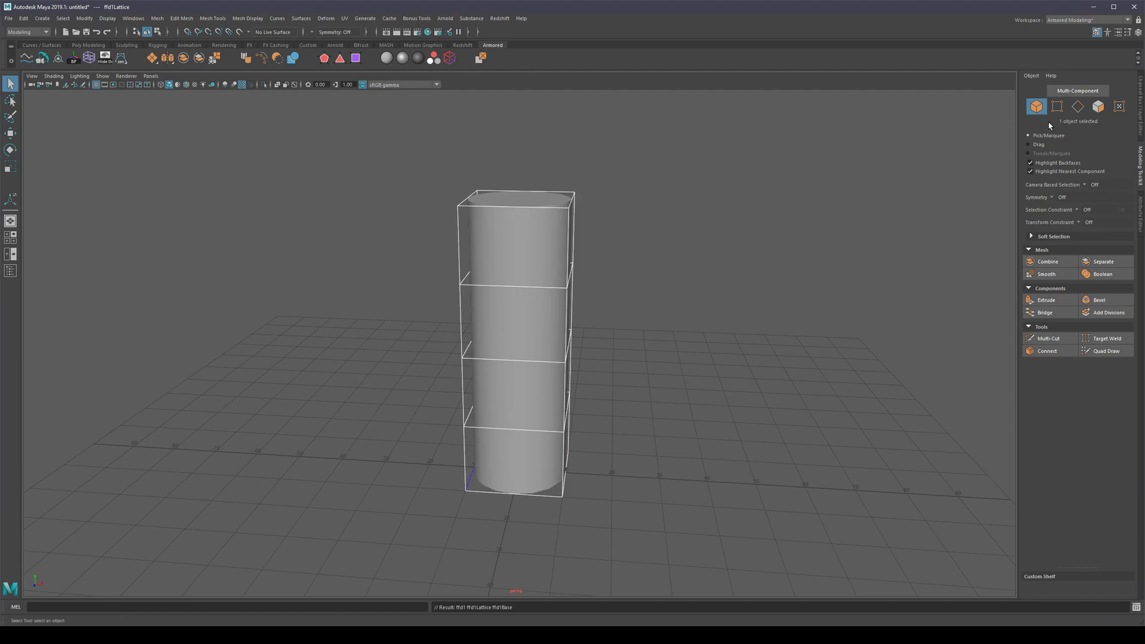
pyautogui.keyDown('alt'); pyautogui.moveTo(662, 200); pyautogui.dragTo(683, 200); pyautogui.keyUp('alt')
pyautogui.keyDown('alt'); pyautogui.moveTo(445, 270); pyautogui.dragTo(864, 151); pyautogui.keyUp('alt')
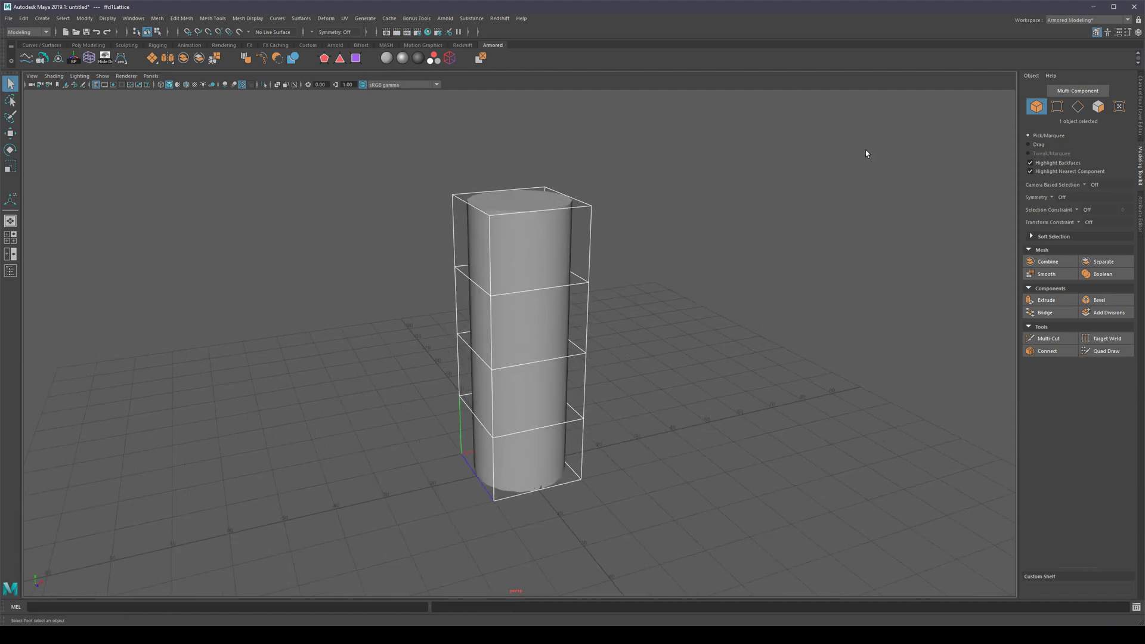
# Try changing the lattice's S, T and U divisions together, and undo back to the cylinder without a lattice.
pyautogui.click(1140, 100)
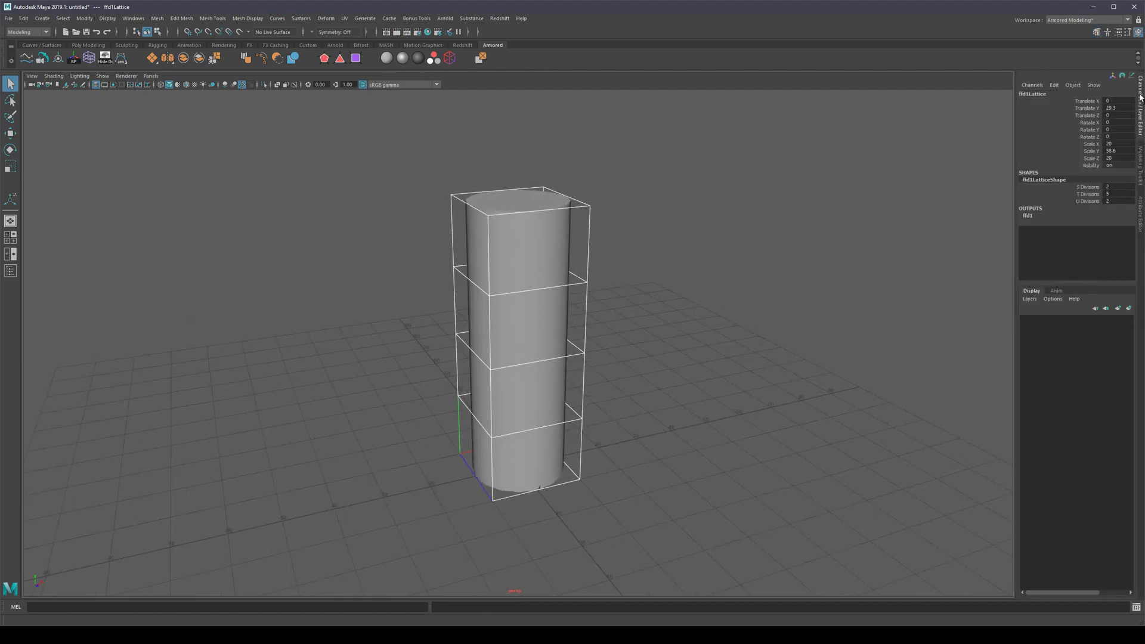
pyautogui.click(1090, 187)
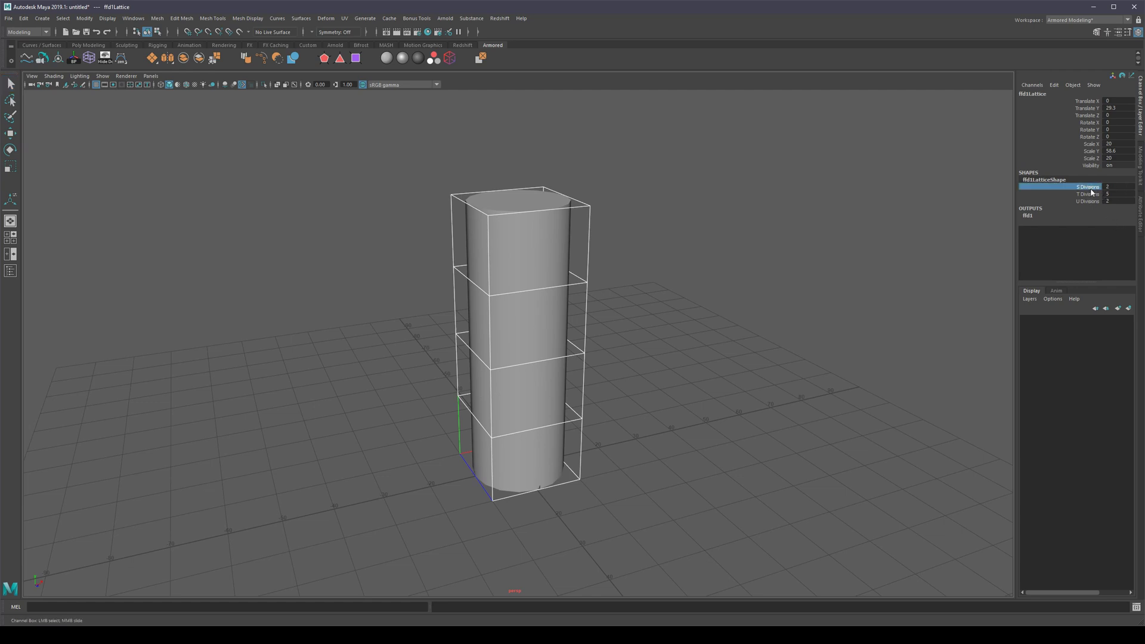
pyautogui.click(1089, 202)
pyautogui.keyDown('shift'); pyautogui.click(1091, 187); pyautogui.keyUp('shift')
pyautogui.moveTo(715, 249); pyautogui.dragTo(736, 254, button='middle')
pyautogui.hotkey('ctrl', 'z')
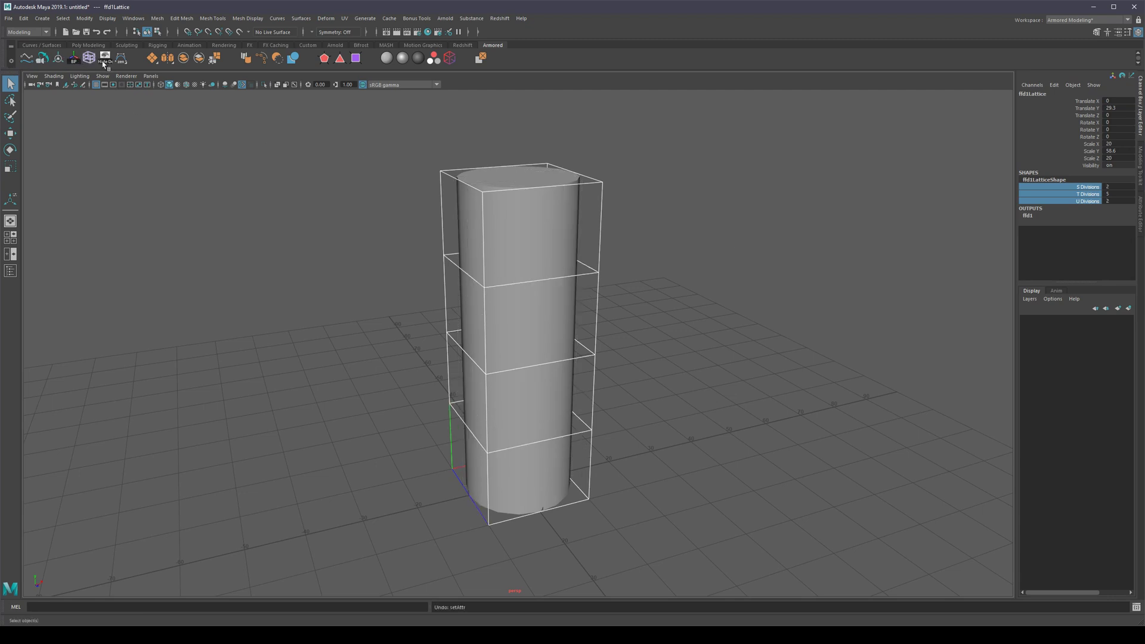
pyautogui.hotkey('ctrl', 'z')
pyautogui.keyDown('alt'); pyautogui.moveTo(706, 221); pyautogui.dragTo(585, 213); pyautogui.keyUp('alt')
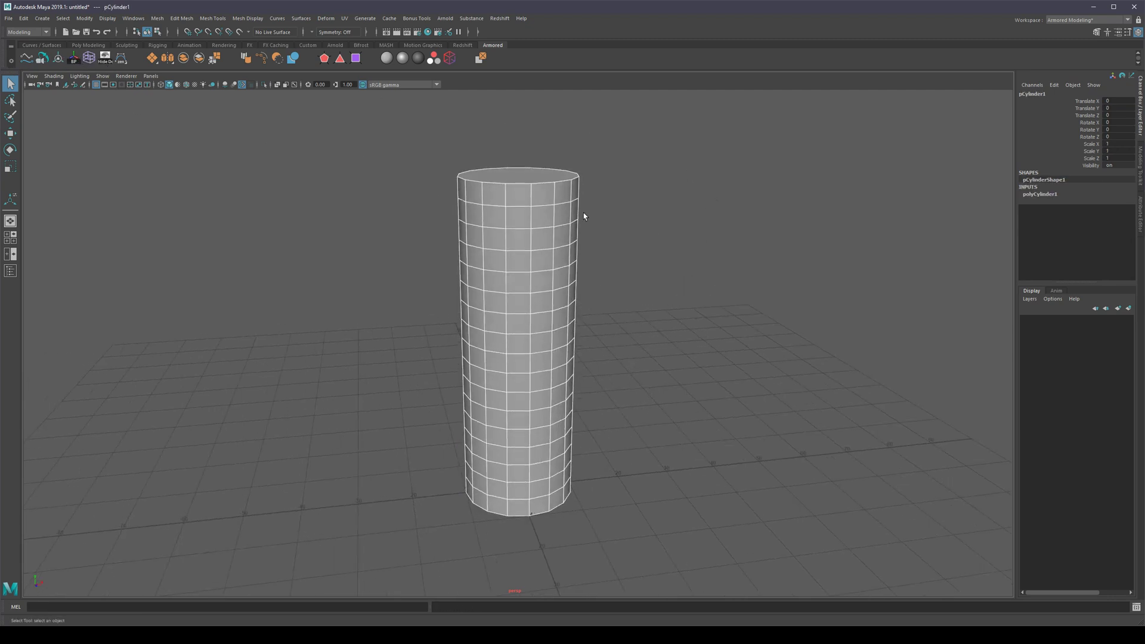
# Try adding a lattice to the cylinder and adjusting its divisions interactively, and undo it.
pyautogui.click(88, 57)
pyautogui.moveTo(679, 245); pyautogui.dragTo(757, 249)
pyautogui.hotkey('ctrl', 'z')
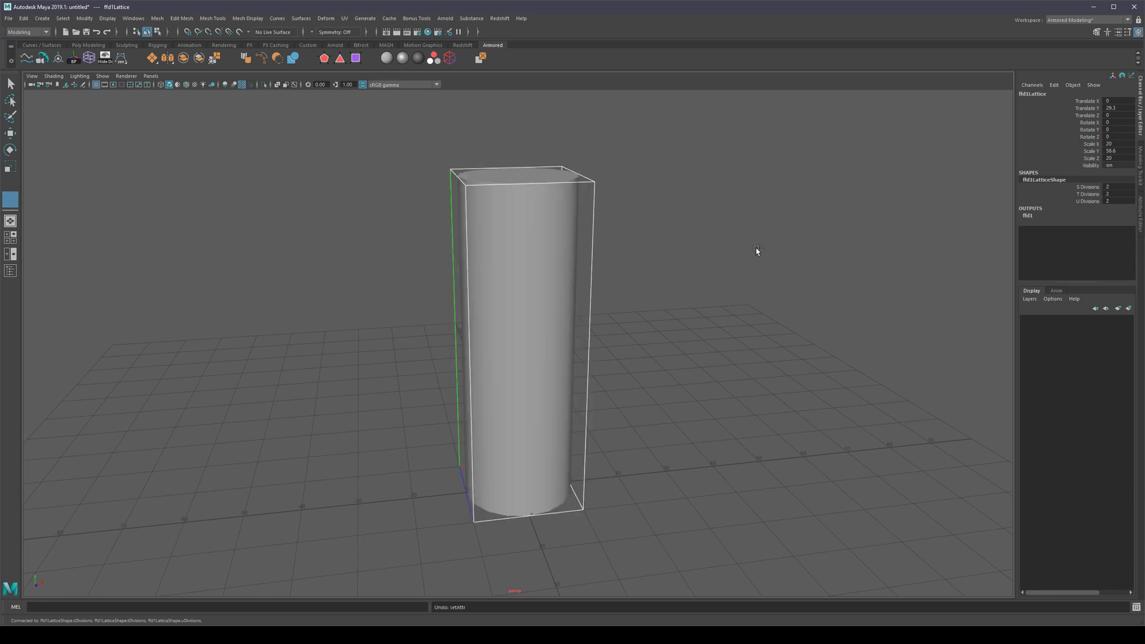
pyautogui.hotkey('ctrl', 'z')
# Add a lattice to the cylinder with S, T and U divisions all set to 5.
pyautogui.click(90, 58)
pyautogui.moveTo(658, 220)
pyautogui.mouseDown(button='middle')
pyautogui.moveTo(682, 214)
pyautogui.moveTo(669, 218)
pyautogui.mouseUp(button='middle')
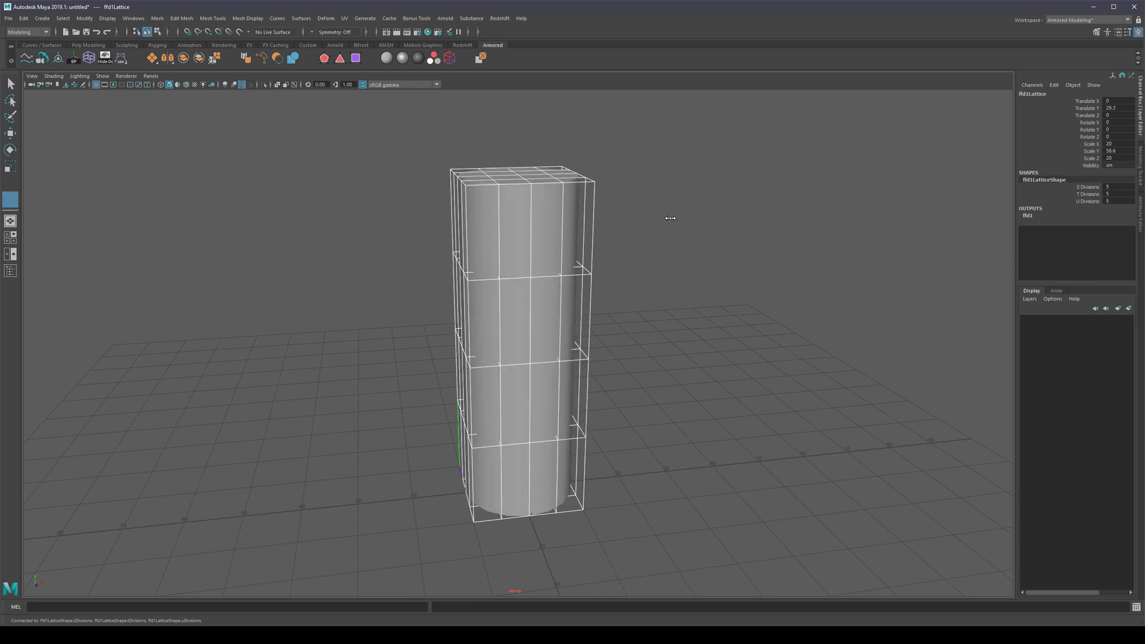
pyautogui.keyDown('alt'); pyautogui.moveTo(682, 294); pyautogui.dragTo(654, 287); pyautogui.keyUp('alt')
# Scale the lattice points of the two upper and two lower rows inward to narrow both ends of the cylinder.
pyautogui.press('q')
pyautogui.moveTo(578, 269); pyautogui.dragTo(580, 230, button='right')
pyautogui.moveTo(687, 125); pyautogui.dragTo(210, 312)
pyautogui.press('r')
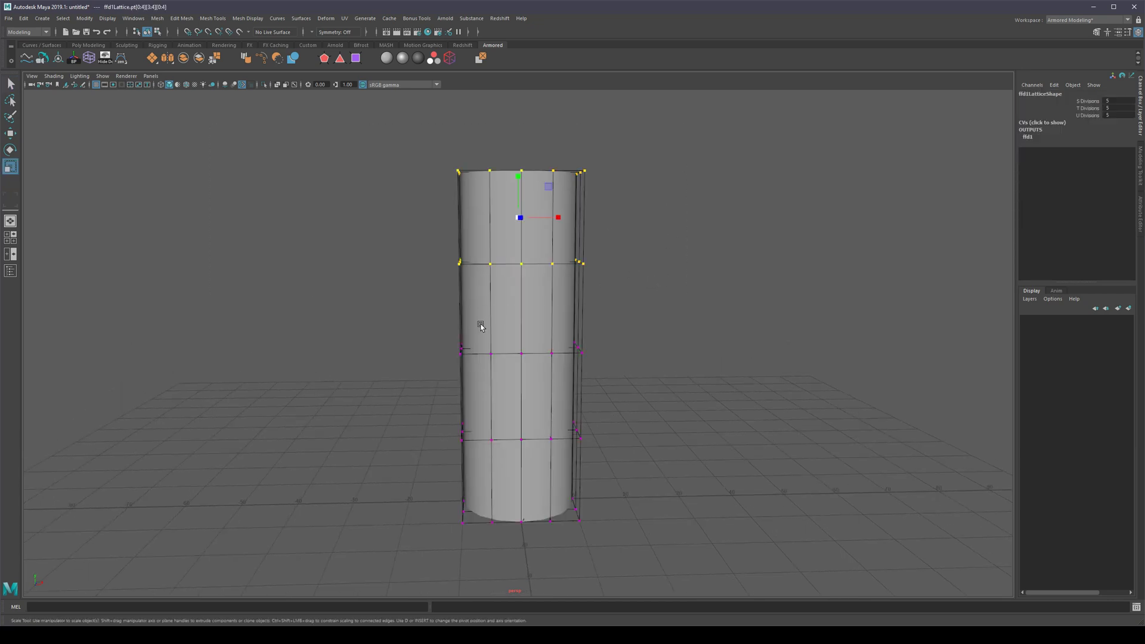
pyautogui.keyDown('shift'); pyautogui.moveTo(685, 578); pyautogui.dragTo(401, 437); pyautogui.keyUp('shift')
pyautogui.keyDown('ctrl'); pyautogui.moveTo(522, 310); pyautogui.dragTo(523, 329); pyautogui.keyUp('ctrl')
# Scale the middle row of lattice points outward to bulge the cylinder's centre.
pyautogui.moveTo(656, 311); pyautogui.dragTo(415, 382)
pyautogui.moveTo(518, 343); pyautogui.dragTo(556, 333)
pyautogui.press('q')
# Delete the deformed cylinder's history to bake in the lattice shape, and check the result.
pyautogui.click(529, 329)
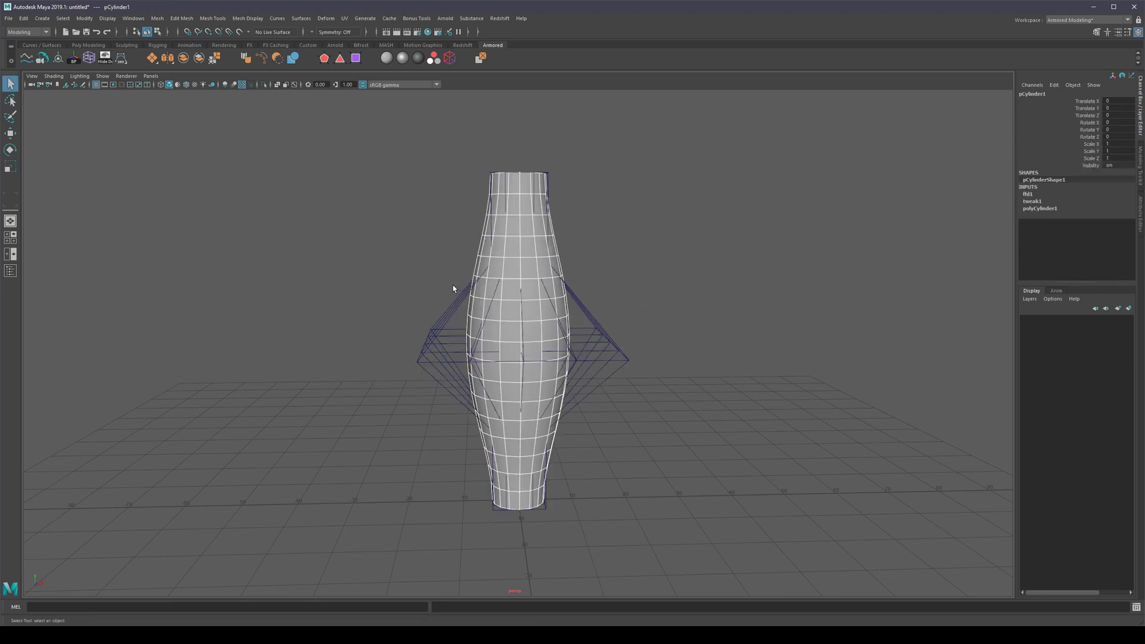
pyautogui.hotkey('alt', 'shift', 'd')
pyautogui.click(654, 286)
pyautogui.moveTo(654, 286)
pyautogui.keyDown('alt'); pyautogui.mouseDown()
pyautogui.moveTo(637, 294)
pyautogui.moveTo(651, 295)
pyautogui.mouseUp(); pyautogui.keyUp('alt')
pyautogui.click(527, 310)
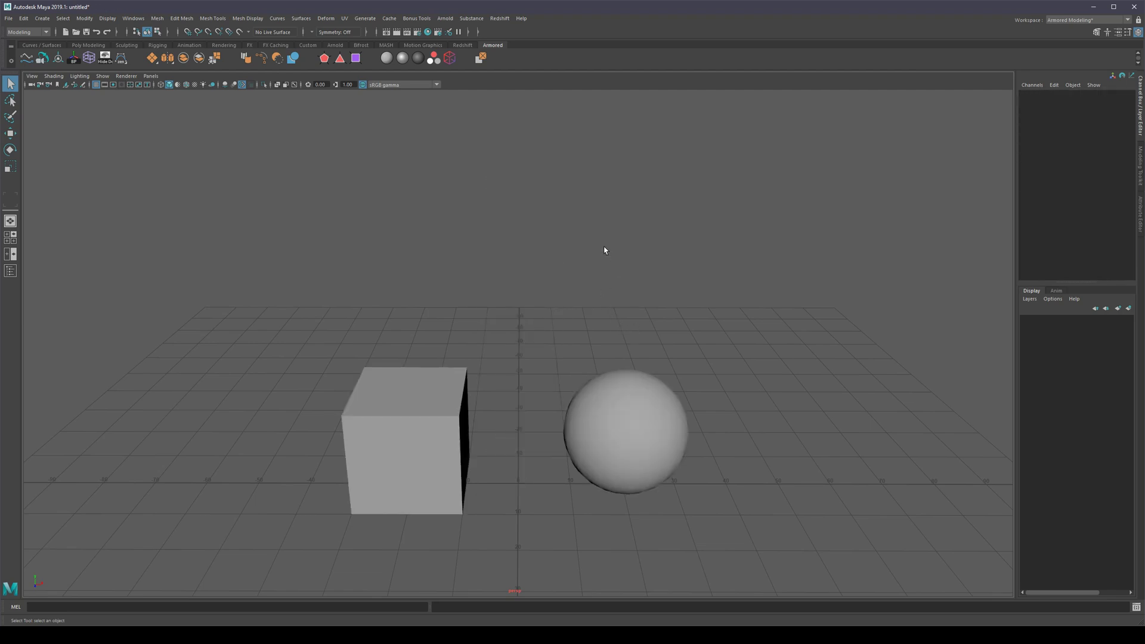
# Display the scene's object list and combine the cube and the sphere into one mesh.
pyautogui.click(10, 271)
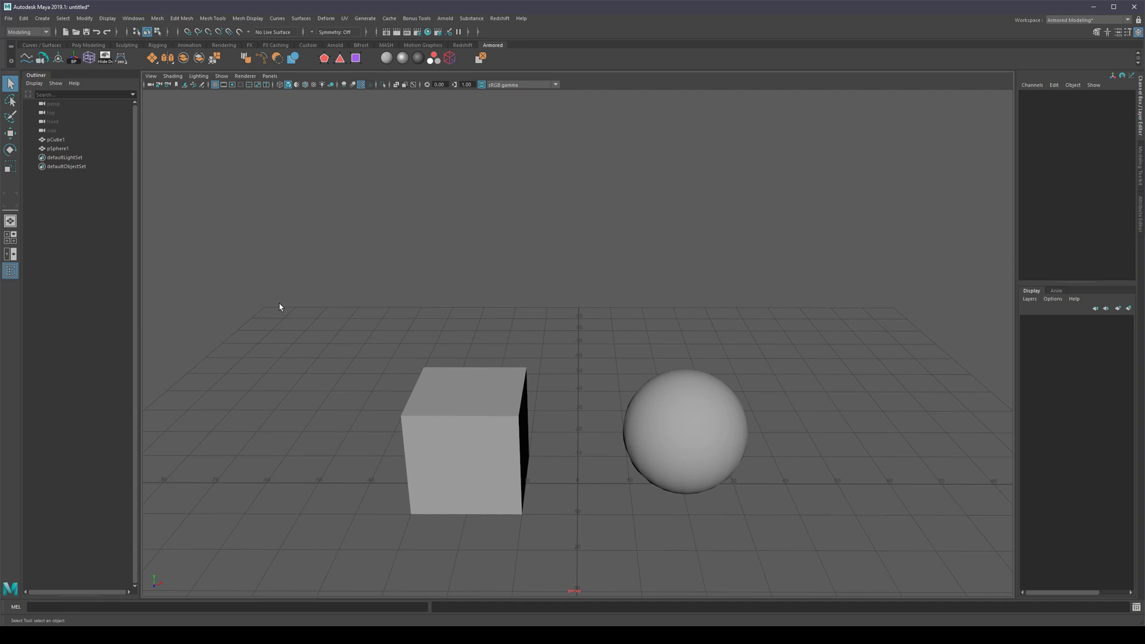
pyautogui.keyDown('alt'); pyautogui.moveTo(553, 335); pyautogui.dragTo(542, 284, button='middle'); pyautogui.keyUp('alt')
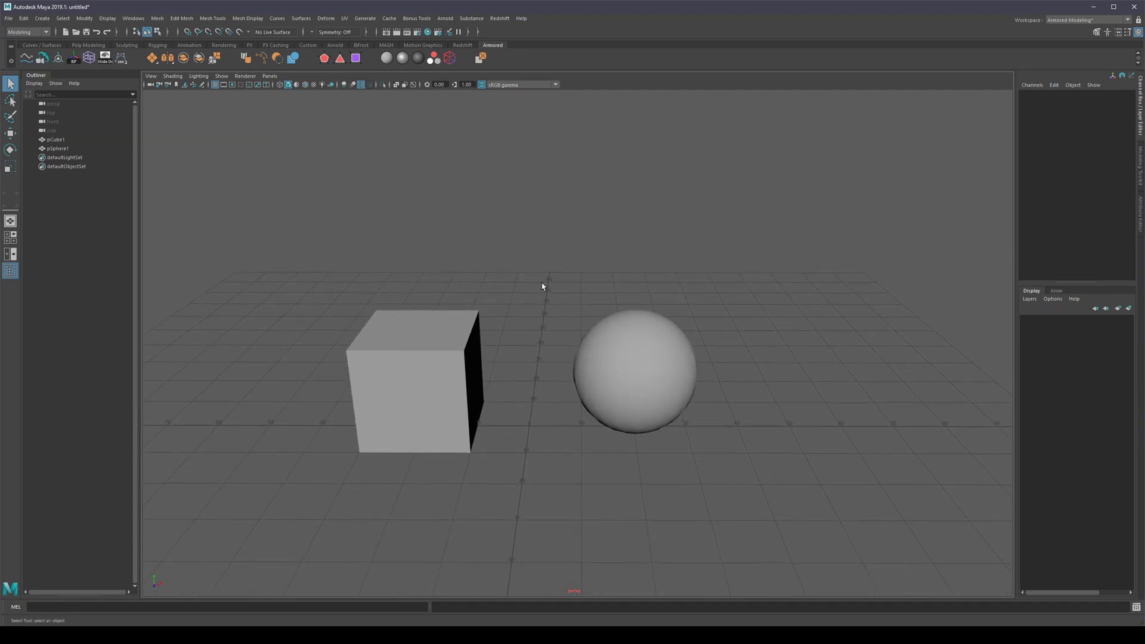
pyautogui.moveTo(734, 261); pyautogui.dragTo(238, 509)
pyautogui.keyDown('shift'); pyautogui.moveTo(424, 360); pyautogui.dragTo(420, 522, button='right'); pyautogui.keyUp('shift')
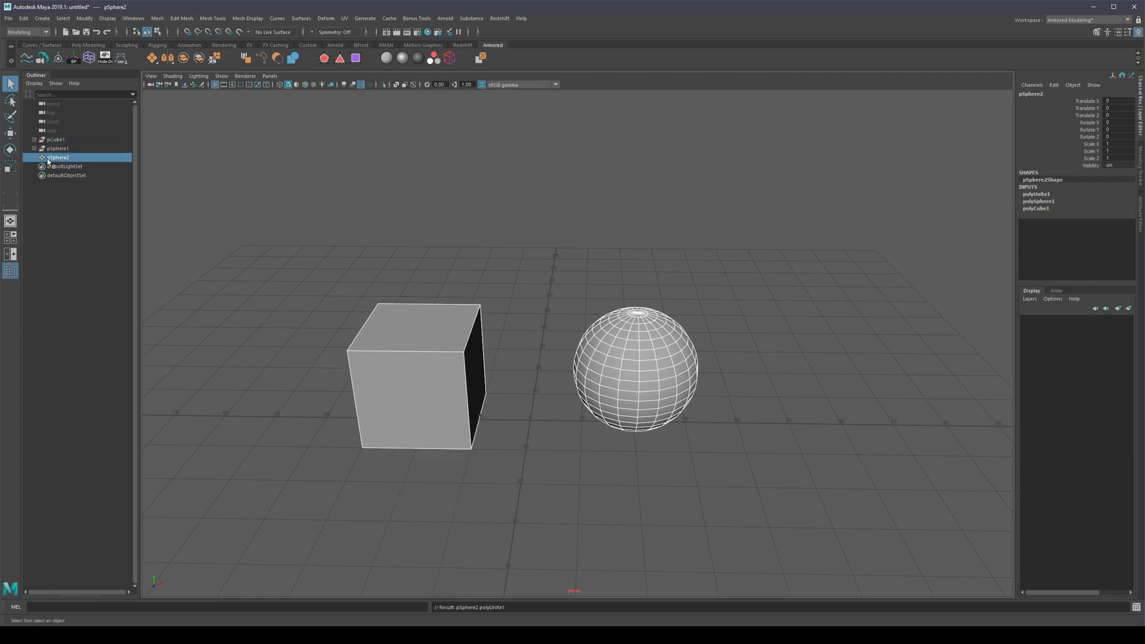
# Expand pCube1 and pSphere1 in the scene hierarchy to examine the nodes left over from combining.
pyautogui.click(87, 266)
pyautogui.click(63, 157)
pyautogui.click(34, 140)
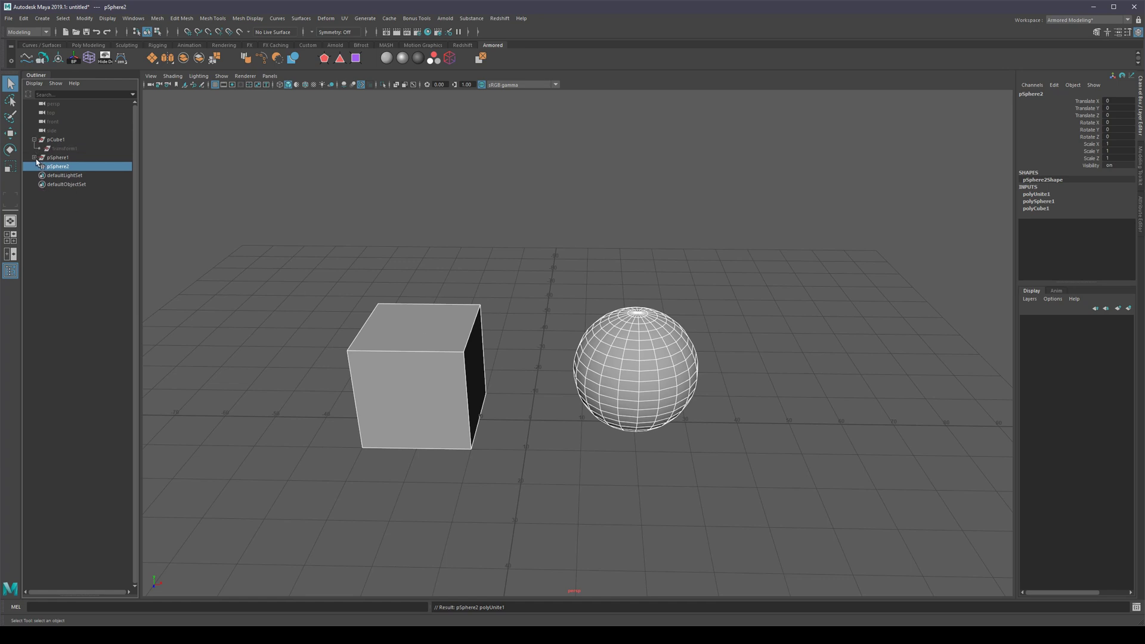
pyautogui.click(34, 157)
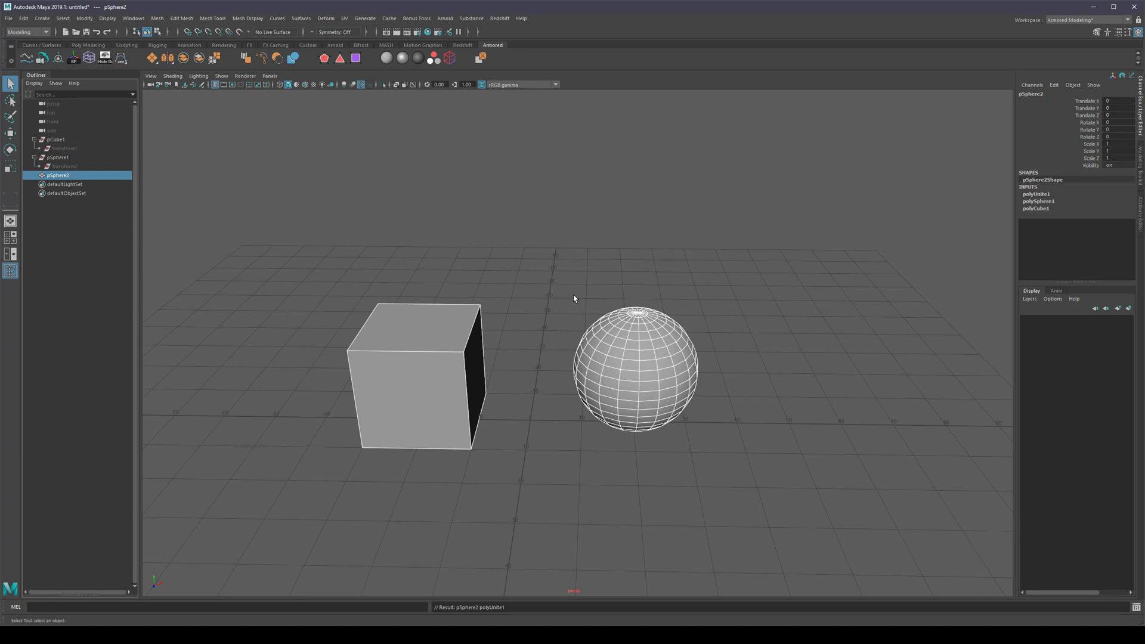
# Separate the combined mesh into its two pieces and expand pSphere2 in the scene hierarchy.
pyautogui.keyDown('alt'); pyautogui.moveTo(413, 367); pyautogui.dragTo(442, 351); pyautogui.keyUp('alt')
pyautogui.keyDown('shift'); pyautogui.moveTo(442, 351); pyautogui.dragTo(415, 503, button='right'); pyautogui.keyUp('shift')
pyautogui.click(34, 175)
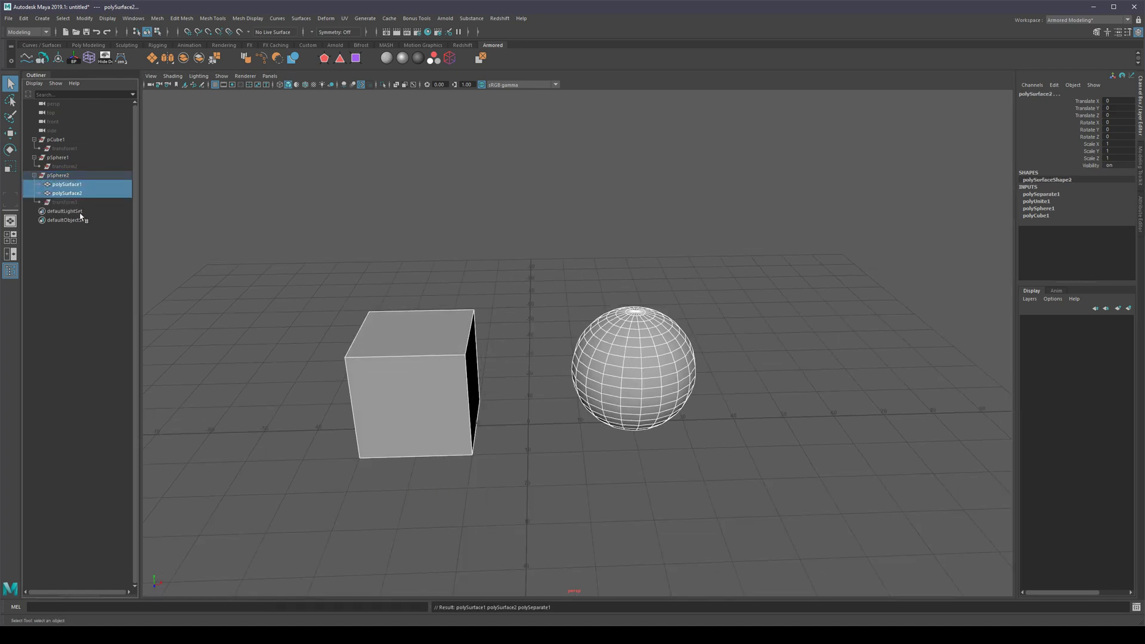
# Combine and separate the cube and sphere once more, and delete their history.
pyautogui.keyDown('shift'); pyautogui.moveTo(435, 404); pyautogui.dragTo(416, 572, button='right'); pyautogui.keyUp('shift')
pyautogui.keyDown('shift'); pyautogui.moveTo(414, 379); pyautogui.dragTo(393, 536, button='right'); pyautogui.keyUp('shift')
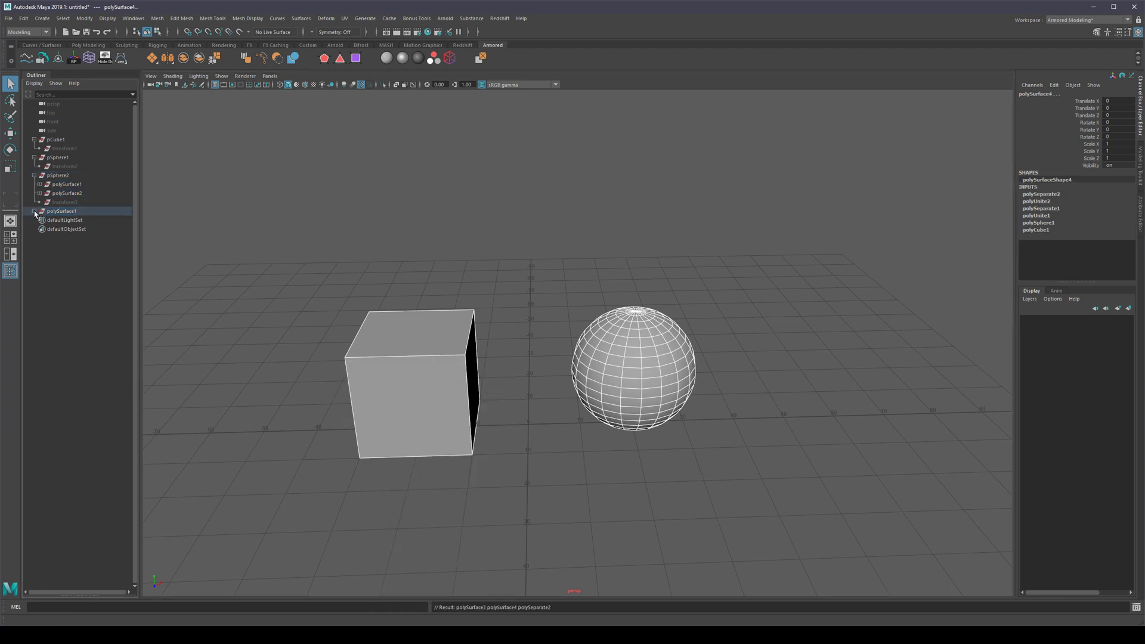
pyautogui.moveTo(517, 356); pyautogui.dragTo(495, 346, button='right')
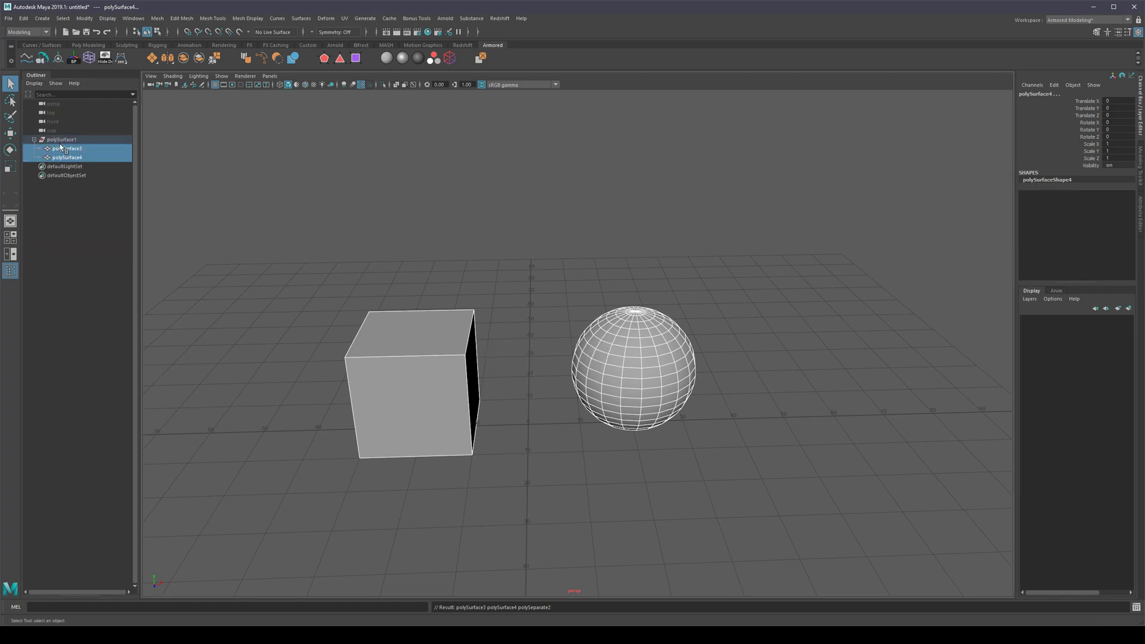
# Select the parent group of the two separated pieces and examine it in the scene.
pyautogui.press('Up')
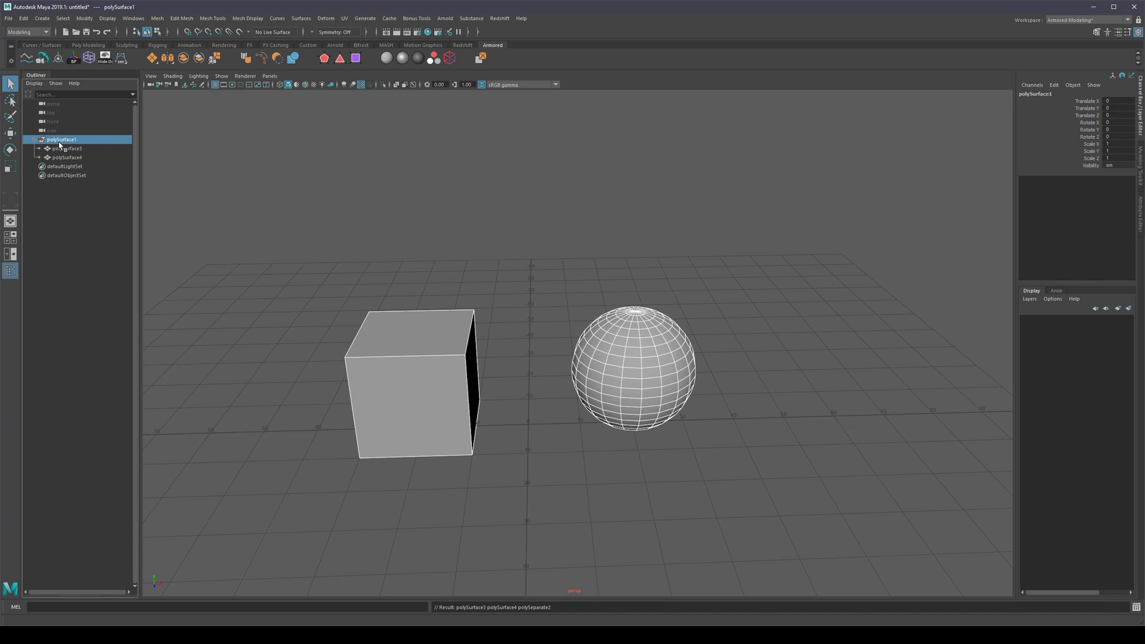
pyautogui.keyDown('alt'); pyautogui.moveTo(589, 247); pyautogui.dragTo(535, 280, button='right'); pyautogui.keyUp('alt')
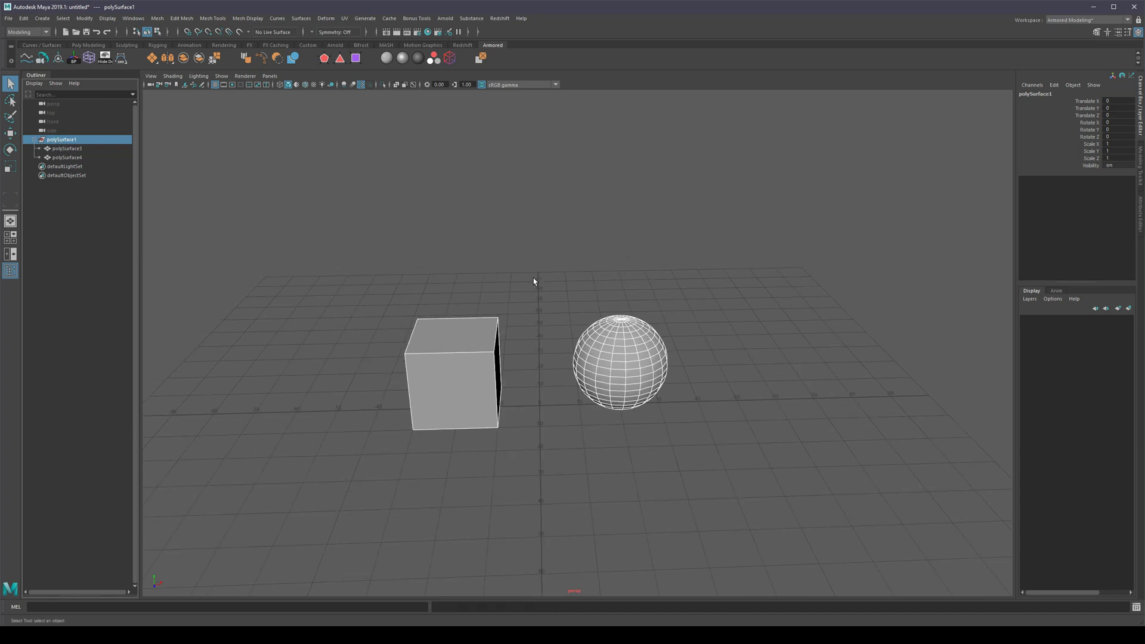
pyautogui.keyDown('alt'); pyautogui.moveTo(534, 281); pyautogui.dragTo(588, 254, button='right'); pyautogui.keyUp('alt')
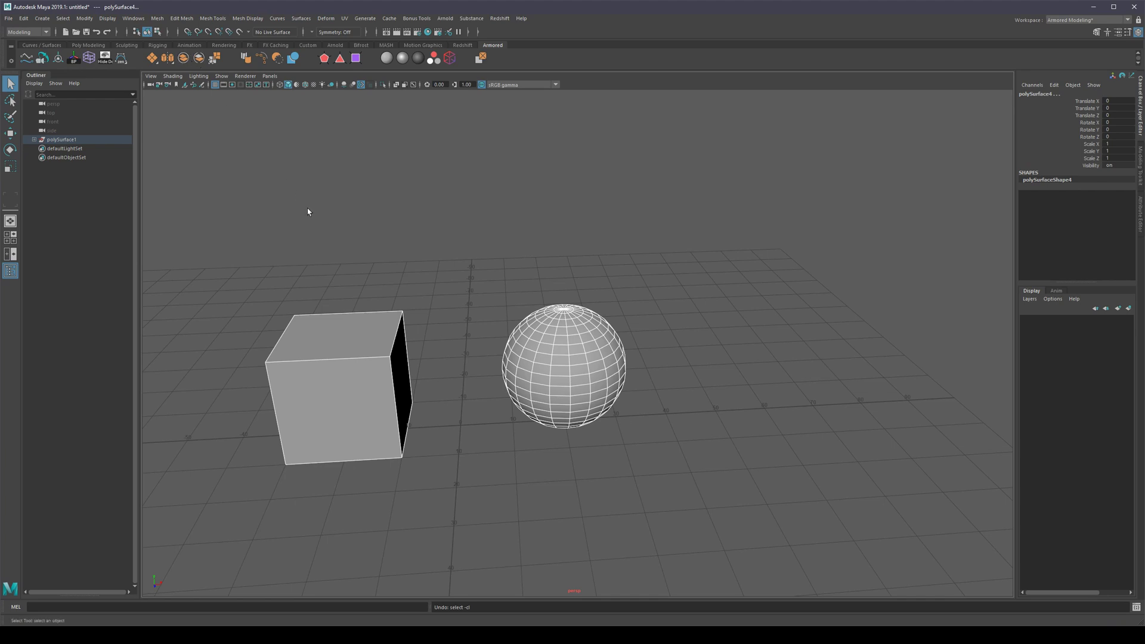
# Smart-combine the cube and sphere, smart-separate them, and smart-combine them again.
pyautogui.click(183, 58)
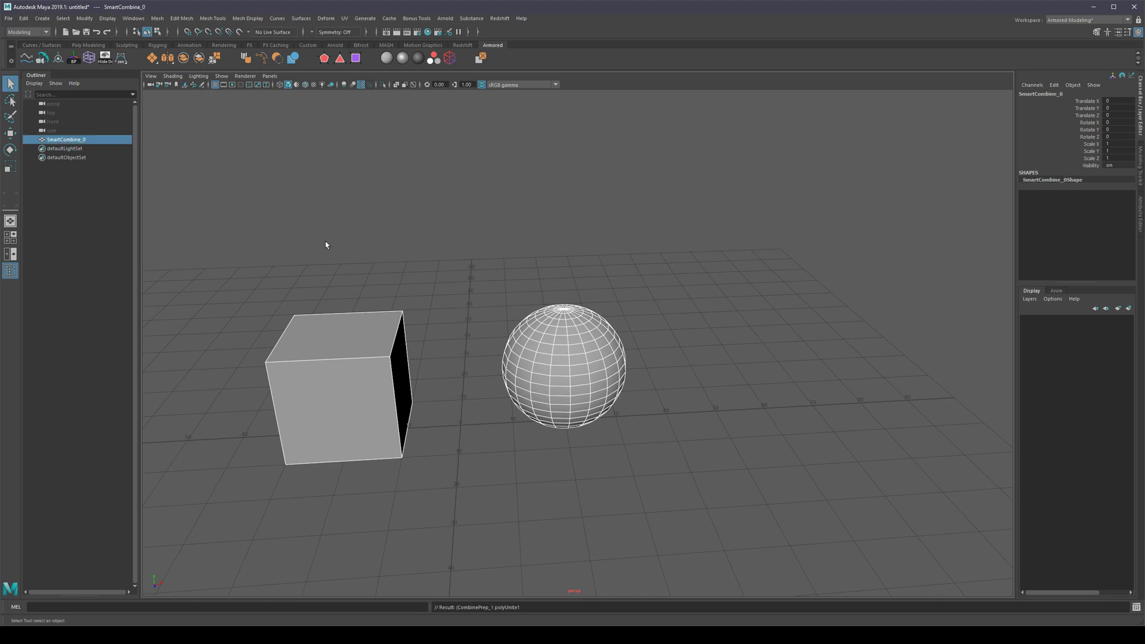
pyautogui.click(199, 59)
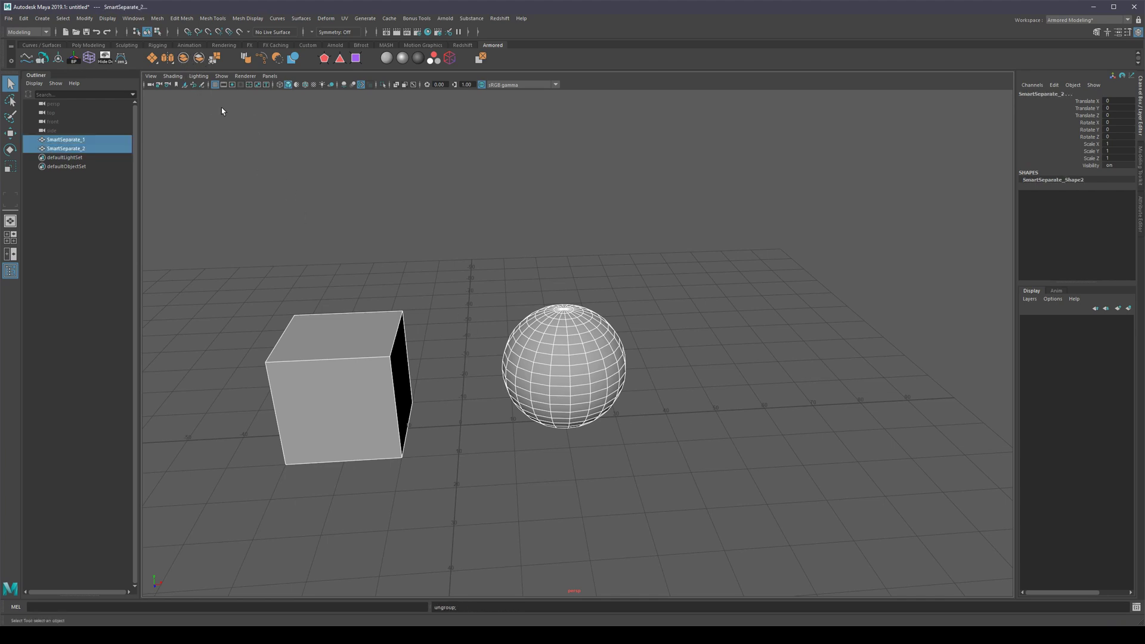
pyautogui.click(185, 58)
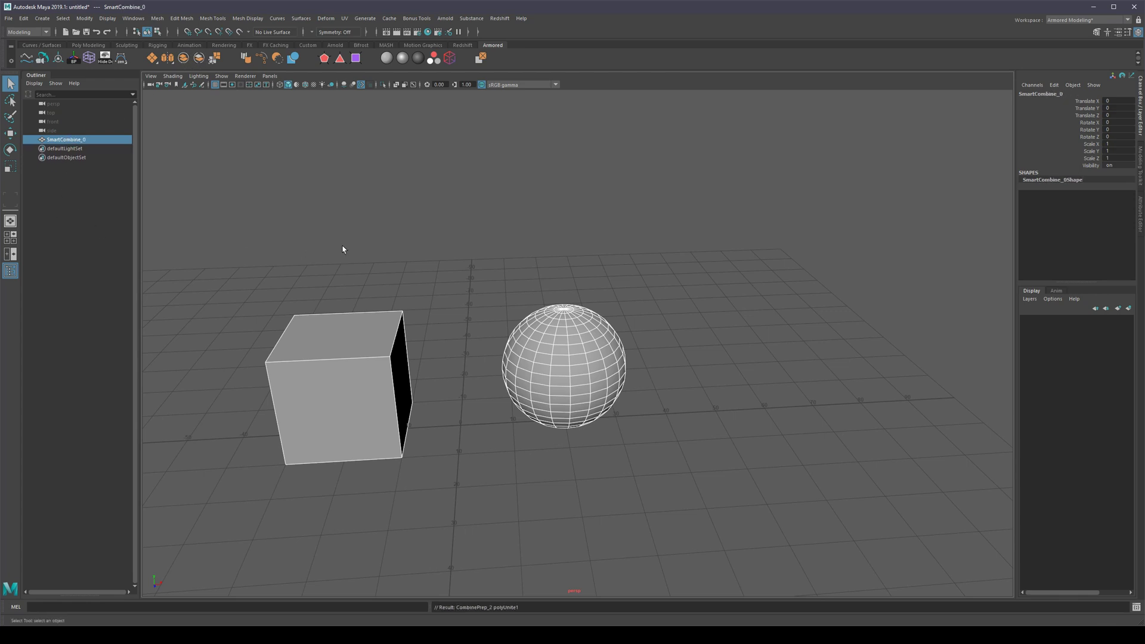
# Duplicate one side face of the cube as a separate object and move the copy away from the cube.
pyautogui.keyDown('alt'); pyautogui.moveTo(404, 365); pyautogui.dragTo(523, 280); pyautogui.keyUp('alt')
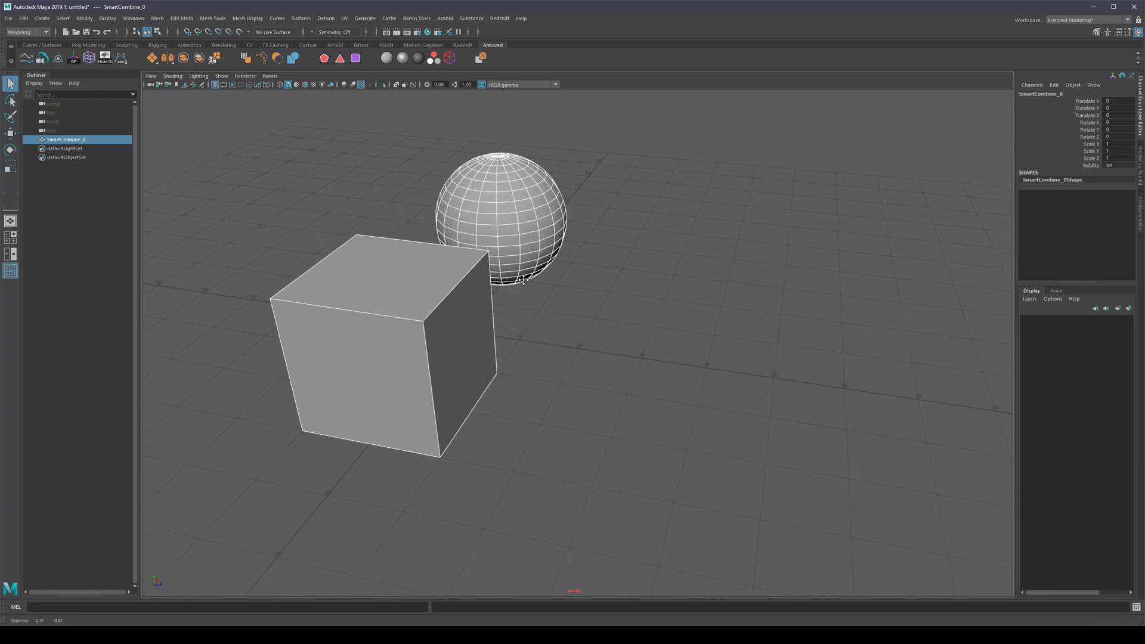
pyautogui.keyDown('alt'); pyautogui.moveTo(524, 280); pyautogui.dragTo(520, 265, button='middle'); pyautogui.keyUp('alt')
pyautogui.click(561, 345)
pyautogui.click(440, 287)
pyautogui.moveTo(439, 286); pyautogui.dragTo(444, 322, button='right')
pyautogui.click(472, 325)
pyautogui.keyDown('alt'); pyautogui.moveTo(536, 365); pyautogui.dragTo(594, 373); pyautogui.keyUp('alt')
pyautogui.keyDown('alt'); pyautogui.moveTo(550, 329); pyautogui.dragTo(587, 362, button='right'); pyautogui.keyUp('alt')
pyautogui.scroll(2, 573, 356)
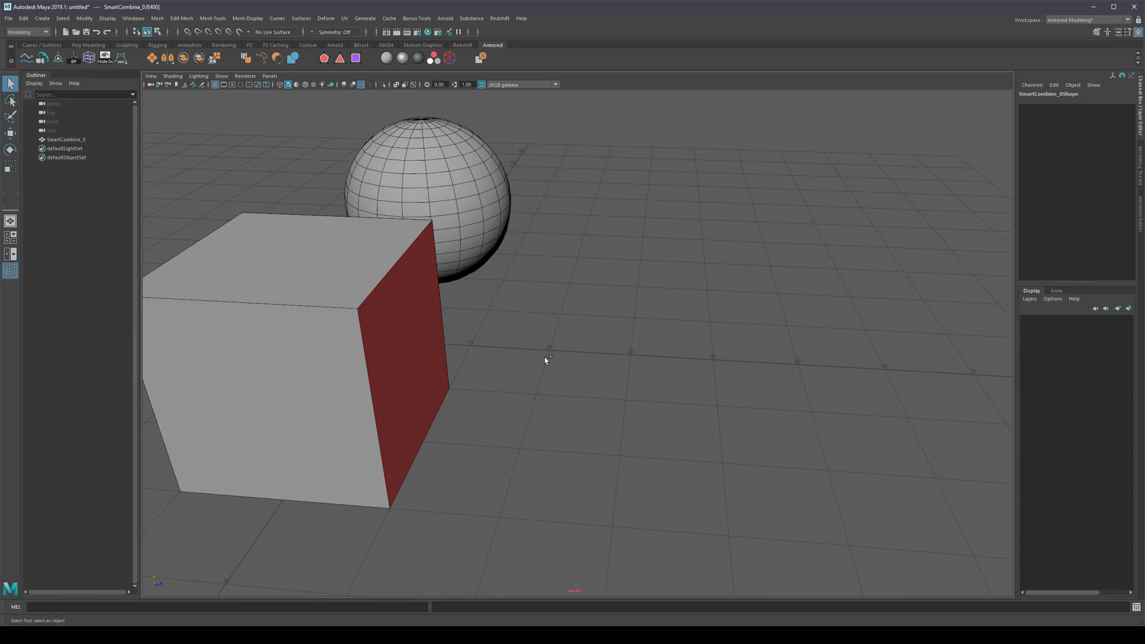
pyautogui.hotkey('ctrl', 'd')
pyautogui.moveTo(454, 362); pyautogui.dragTo(657, 361)
pyautogui.keyDown('alt'); pyautogui.moveTo(656, 361); pyautogui.dragTo(463, 350); pyautogui.keyUp('alt')
pyautogui.keyDown('alt'); pyautogui.moveTo(463, 350); pyautogui.dragTo(497, 351, button='middle'); pyautogui.keyUp('alt')
# Extract the cube's side face farthest from the sphere as a separate object, moved about 13.9 units along negative X, and inspect the remaining mesh.
pyautogui.click(378, 325)
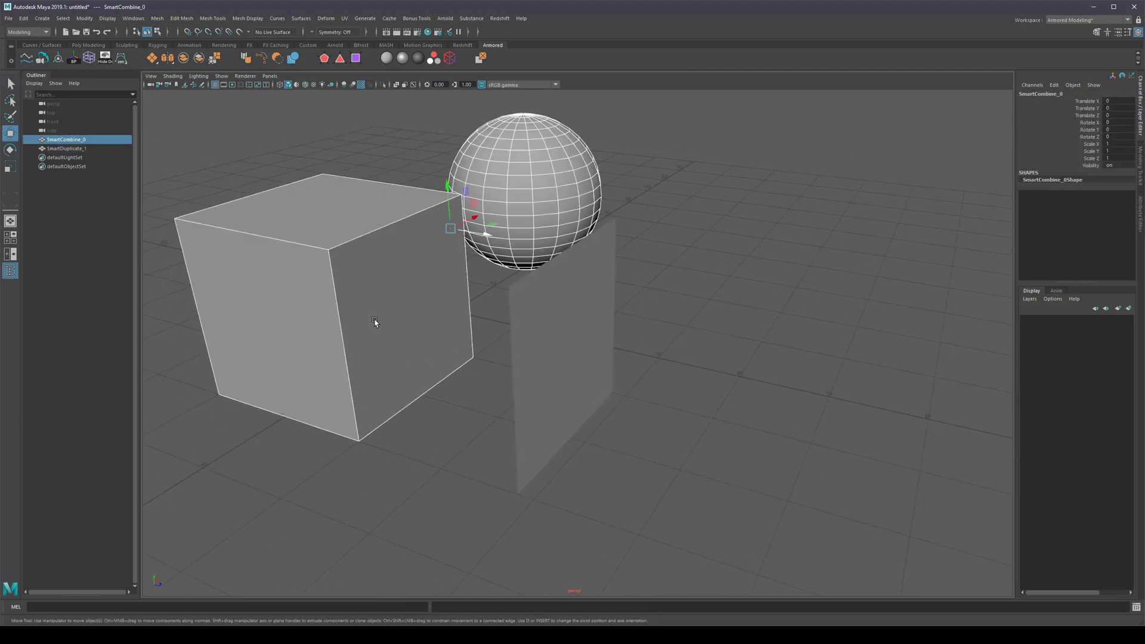
pyautogui.keyDown('alt'); pyautogui.moveTo(377, 303); pyautogui.dragTo(453, 301, button='middle'); pyautogui.keyUp('alt')
pyautogui.moveTo(453, 300); pyautogui.dragTo(455, 343, button='right')
pyautogui.click(467, 313)
pyautogui.keyDown('alt'); pyautogui.moveTo(546, 351); pyautogui.dragTo(491, 388); pyautogui.keyUp('alt')
pyautogui.keyDown('ctrl'); pyautogui.keyDown('shift'); pyautogui.moveTo(419, 327); pyautogui.dragTo(295, 379); pyautogui.keyUp('shift'); pyautogui.keyUp('ctrl')
pyautogui.hotkey('ctrl', 'z')
pyautogui.hotkey('ctrl', 'shift', 'd')
pyautogui.press('q')
pyautogui.moveTo(454, 325); pyautogui.dragTo(507, 271, button='right')
pyautogui.scroll(-3, 507, 281)
pyautogui.keyDown('alt'); pyautogui.moveTo(503, 338); pyautogui.dragTo(478, 305); pyautogui.keyUp('alt')
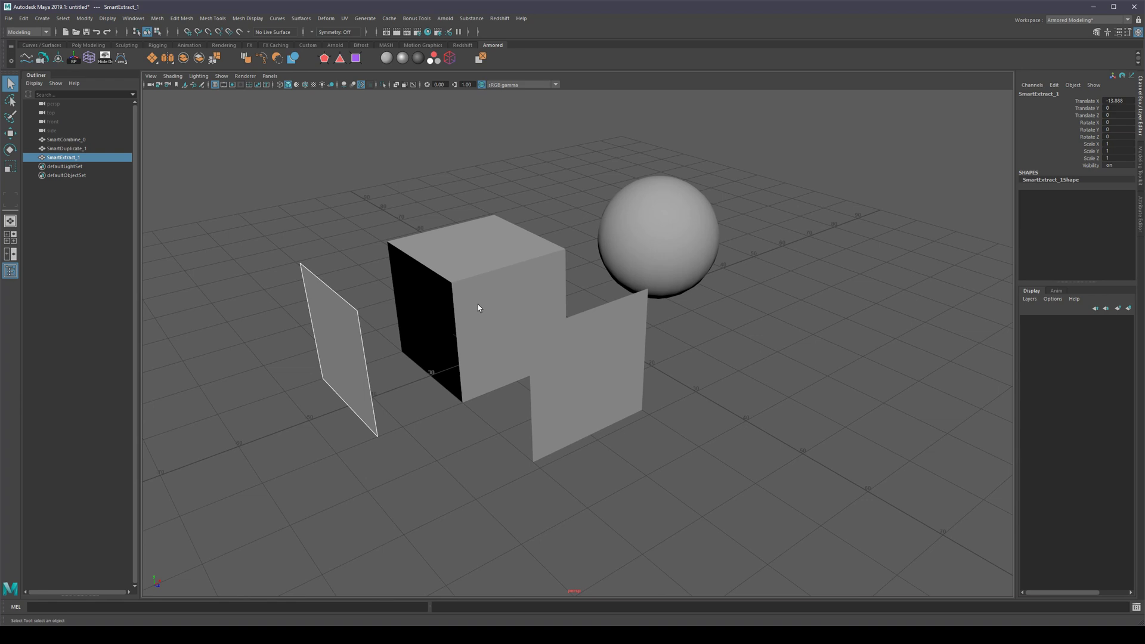
pyautogui.click(479, 308)
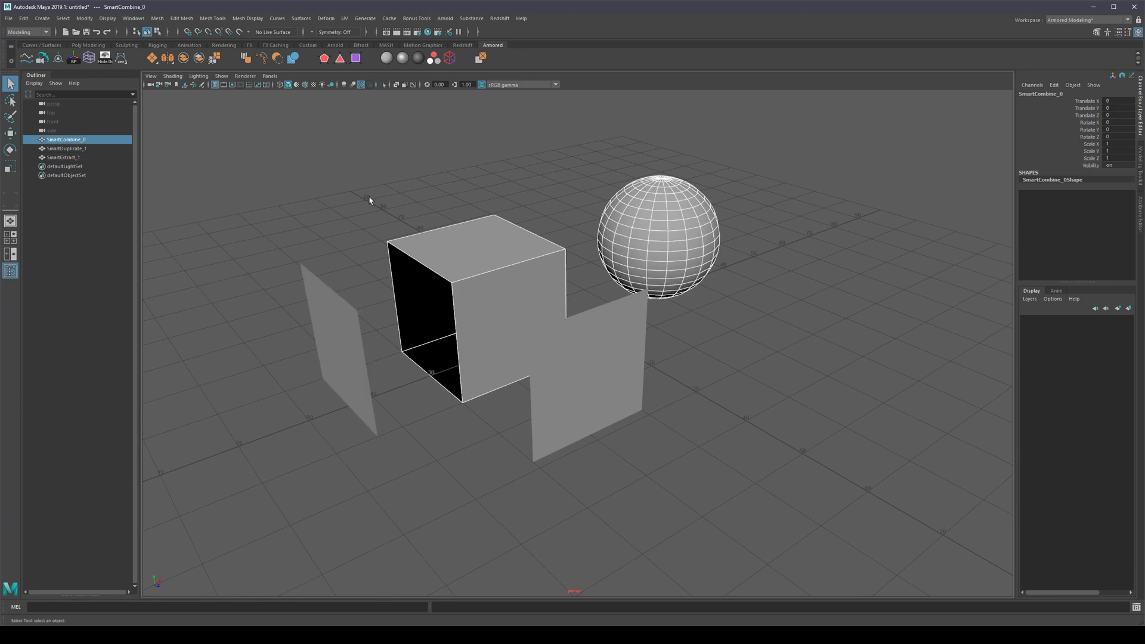
pyautogui.keyDown('alt'); pyautogui.moveTo(543, 269); pyautogui.dragTo(542, 319); pyautogui.keyUp('alt')
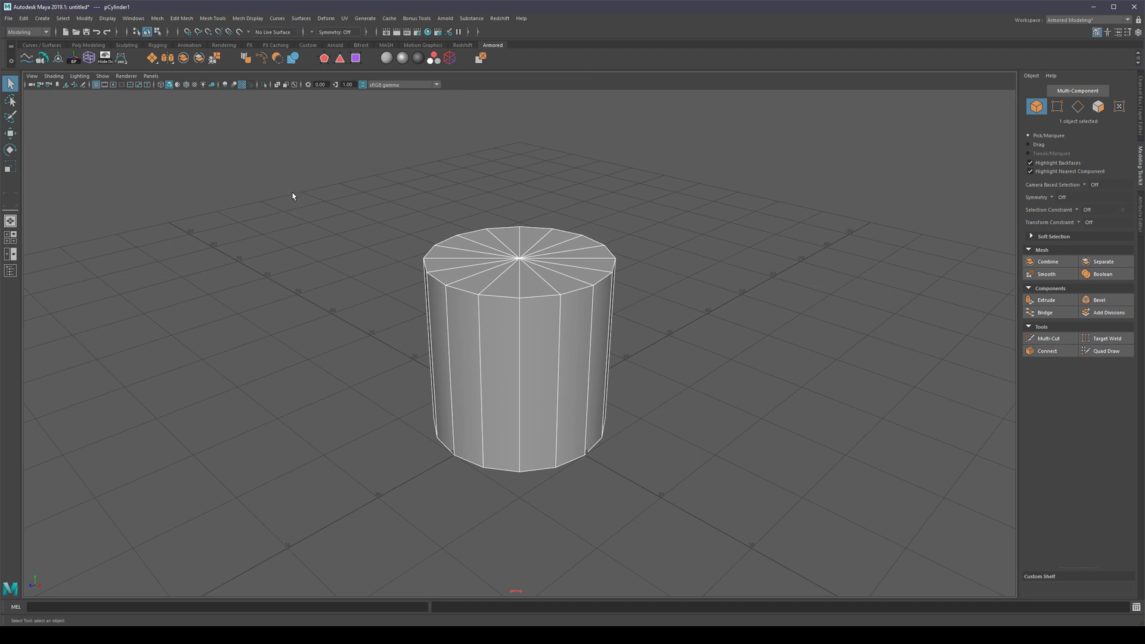
# Select the n-gon faces of the cylinder.
pyautogui.keyDown('alt'); pyautogui.moveTo(369, 229); pyautogui.dragTo(354, 167); pyautogui.keyUp('alt')
pyautogui.click(325, 61)
pyautogui.moveTo(608, 304)
pyautogui.keyDown('alt'); pyautogui.mouseDown()
pyautogui.moveTo(603, 317)
pyautogui.moveTo(604, 291)
pyautogui.moveTo(627, 271)
pyautogui.moveTo(626, 347)
pyautogui.mouseUp(); pyautogui.keyUp('alt')
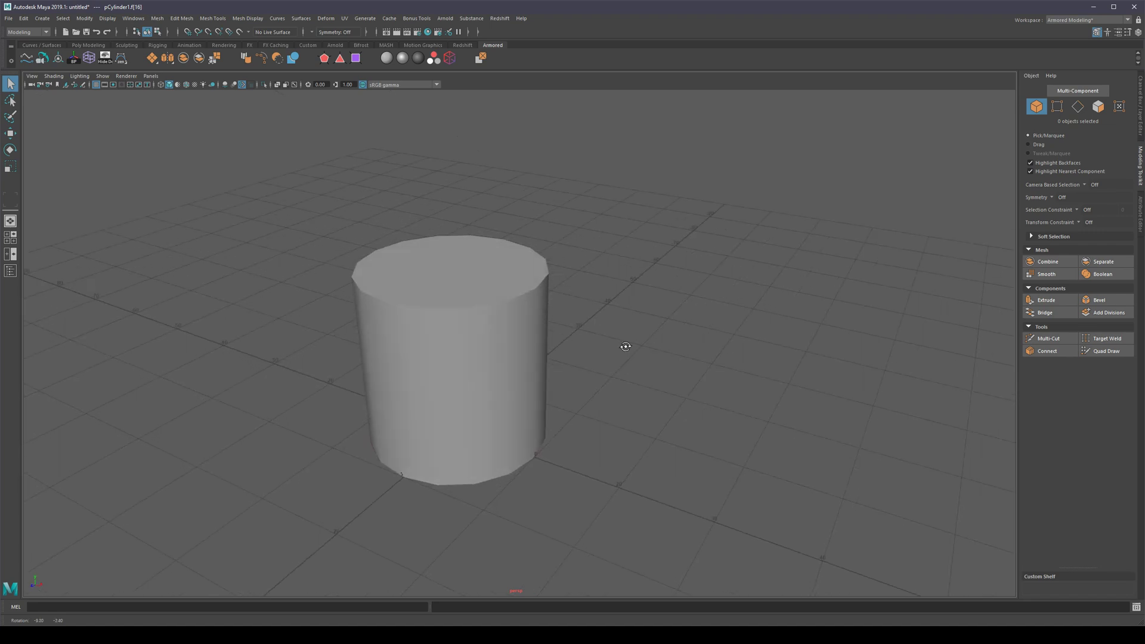
# Reselect the cylinder and select only its triangular faces.
pyautogui.click(458, 292)
pyautogui.click(338, 60)
pyautogui.moveTo(605, 275)
pyautogui.keyDown('alt'); pyautogui.mouseDown()
pyautogui.moveTo(593, 194)
pyautogui.moveTo(612, 277)
pyautogui.mouseUp(); pyautogui.keyUp('alt')
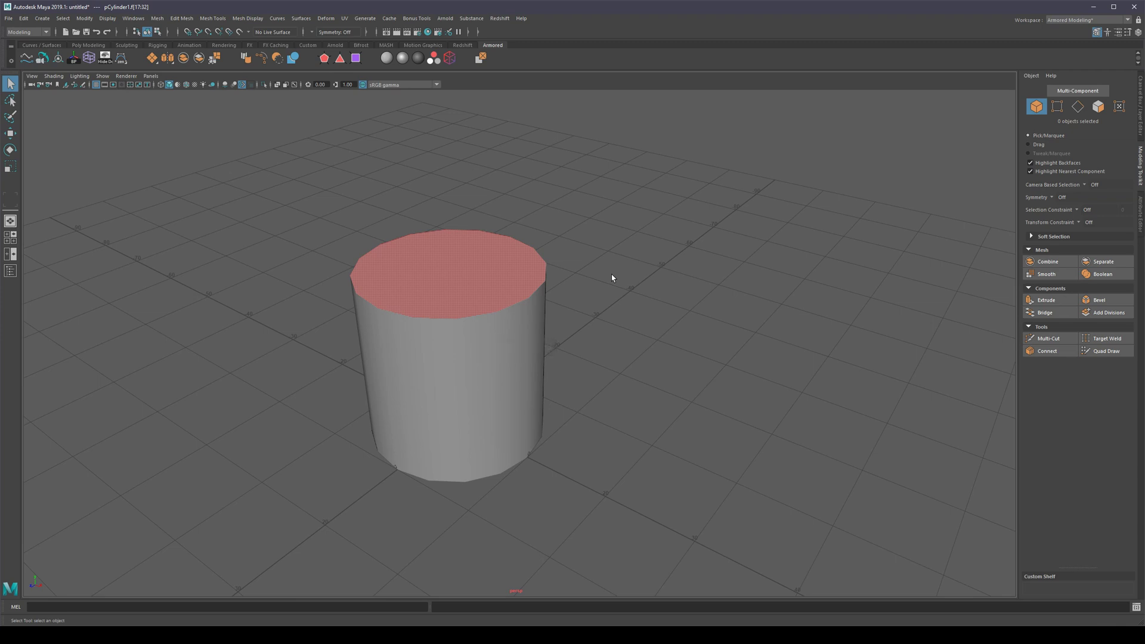
pyautogui.keyDown('alt'); pyautogui.moveTo(610, 277); pyautogui.dragTo(658, 264, button='right'); pyautogui.keyUp('alt')
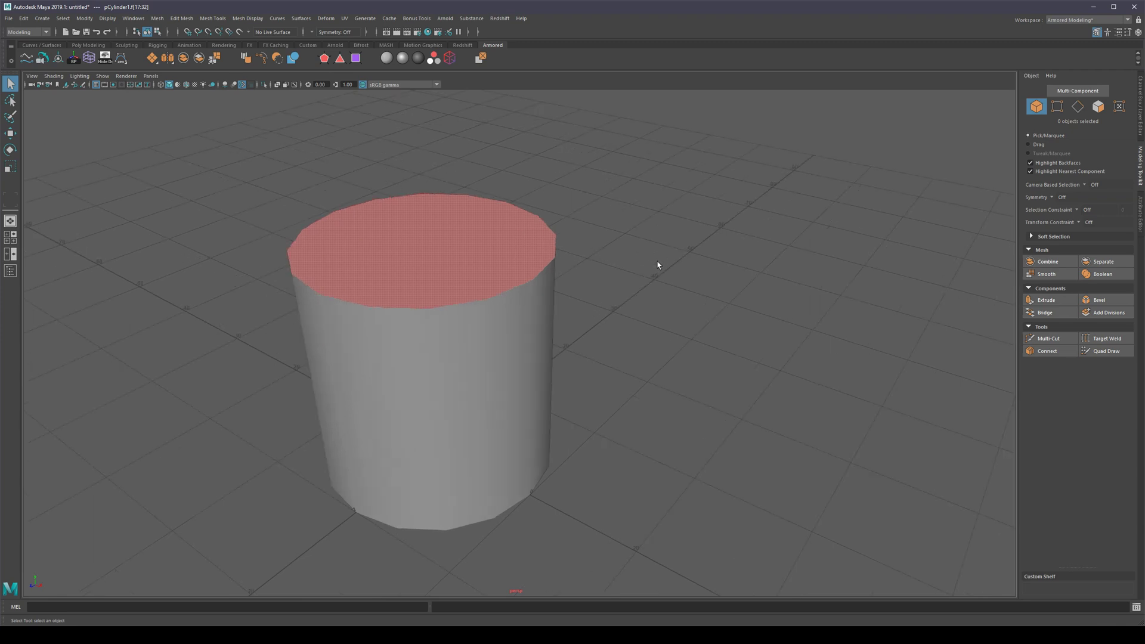
# Check the n-gon cap on the cylinder's underside and restore the upright view.
pyautogui.keyDown('alt'); pyautogui.moveTo(549, 301); pyautogui.dragTo(578, 243); pyautogui.keyUp('alt')
pyautogui.click(324, 57)
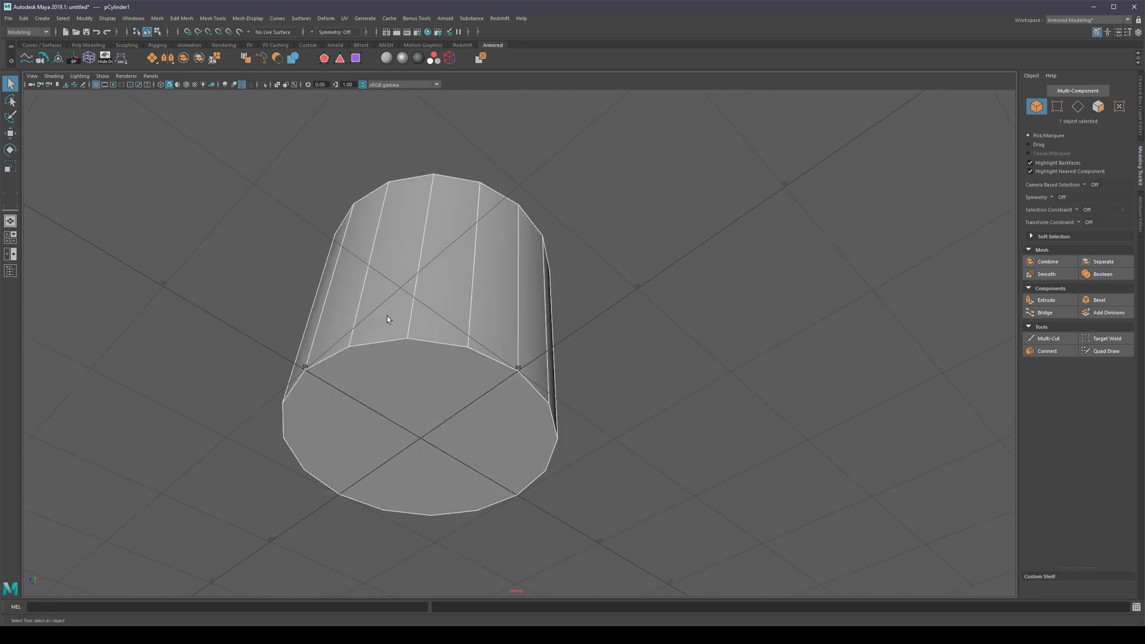
pyautogui.keyDown('alt'); pyautogui.moveTo(385, 180); pyautogui.dragTo(384, 244); pyautogui.keyUp('alt')
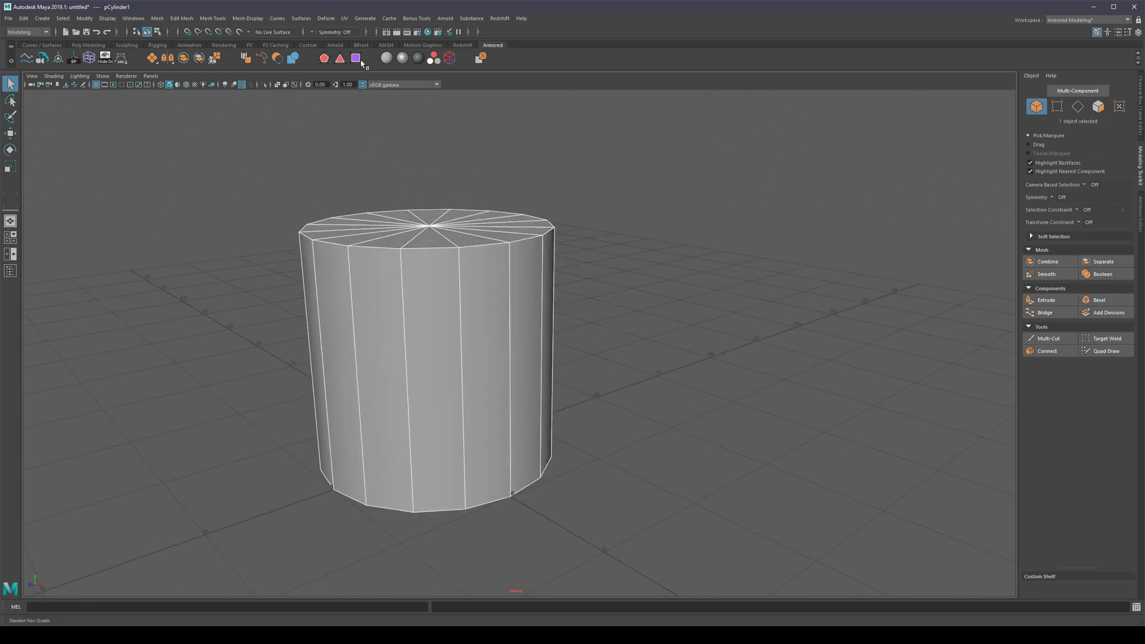
# Switch the cylinder to face selection and select all of its faces.
pyautogui.keyDown('alt'); pyautogui.moveTo(526, 239); pyautogui.dragTo(532, 266); pyautogui.keyUp('alt')
pyautogui.press('F11')
pyautogui.doubleClick(458, 298)
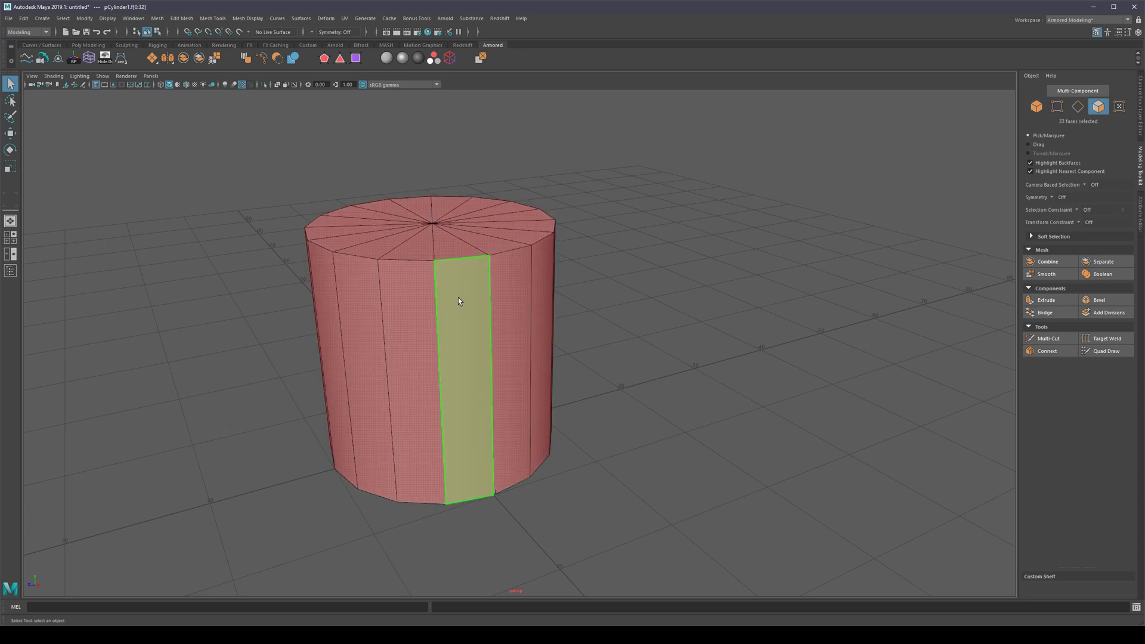
# Deselect the cylinder's non-quad faces, keeping only its quad side faces selected.
pyautogui.keyDown('alt'); pyautogui.moveTo(662, 257); pyautogui.dragTo(618, 253, button='right'); pyautogui.keyUp('alt')
pyautogui.keyDown('alt'); pyautogui.moveTo(618, 254); pyautogui.dragTo(593, 204); pyautogui.keyUp('alt')
pyautogui.keyDown('alt'); pyautogui.moveTo(563, 178); pyautogui.dragTo(515, 148, button='middle'); pyautogui.keyUp('alt')
pyautogui.keyDown('alt'); pyautogui.moveTo(455, 204); pyautogui.dragTo(409, 239); pyautogui.keyUp('alt')
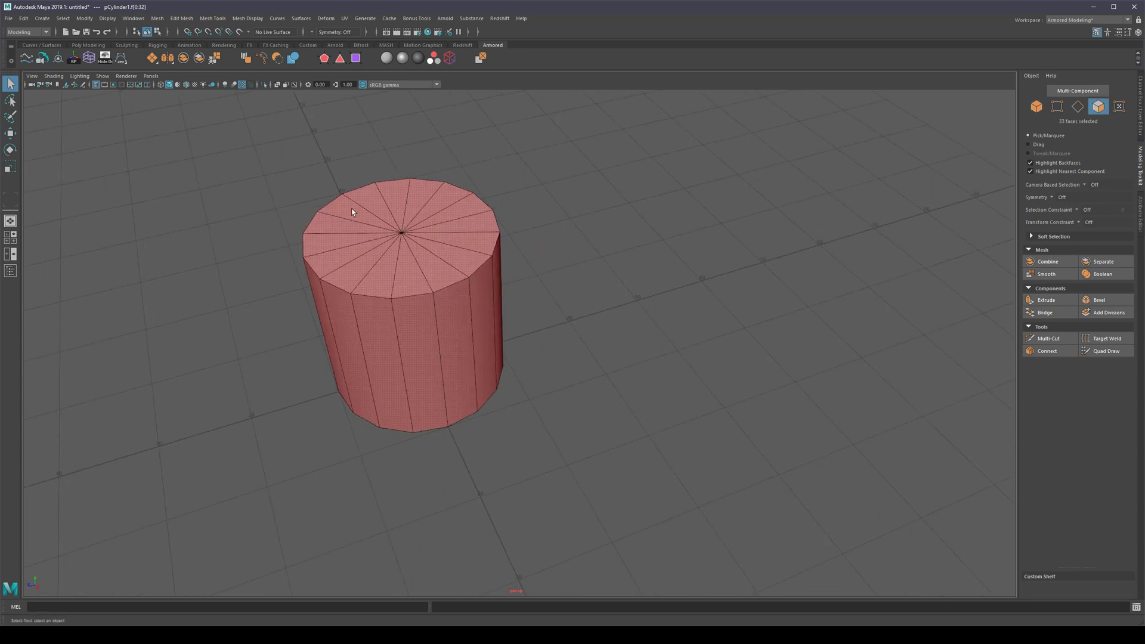
pyautogui.keyDown('alt'); pyautogui.moveTo(354, 210); pyautogui.dragTo(412, 247, button='right'); pyautogui.keyUp('alt')
pyautogui.keyDown('alt'); pyautogui.moveTo(412, 247); pyautogui.dragTo(423, 253, button='middle'); pyautogui.keyUp('alt')
pyautogui.keyDown('alt'); pyautogui.moveTo(402, 309); pyautogui.dragTo(455, 312); pyautogui.keyUp('alt')
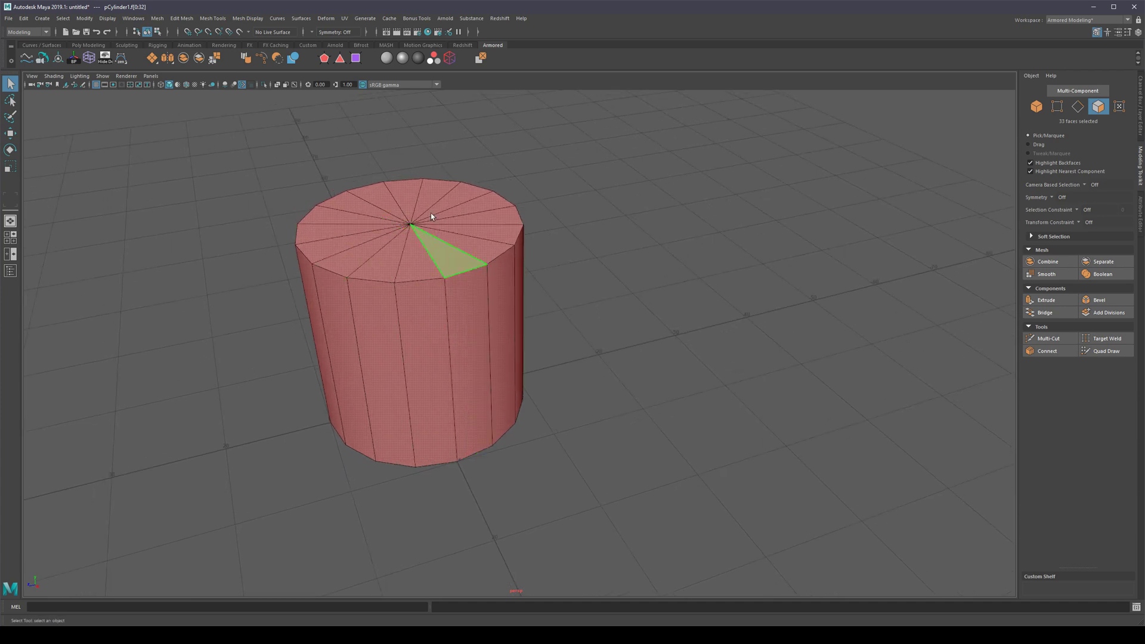
pyautogui.click(356, 59)
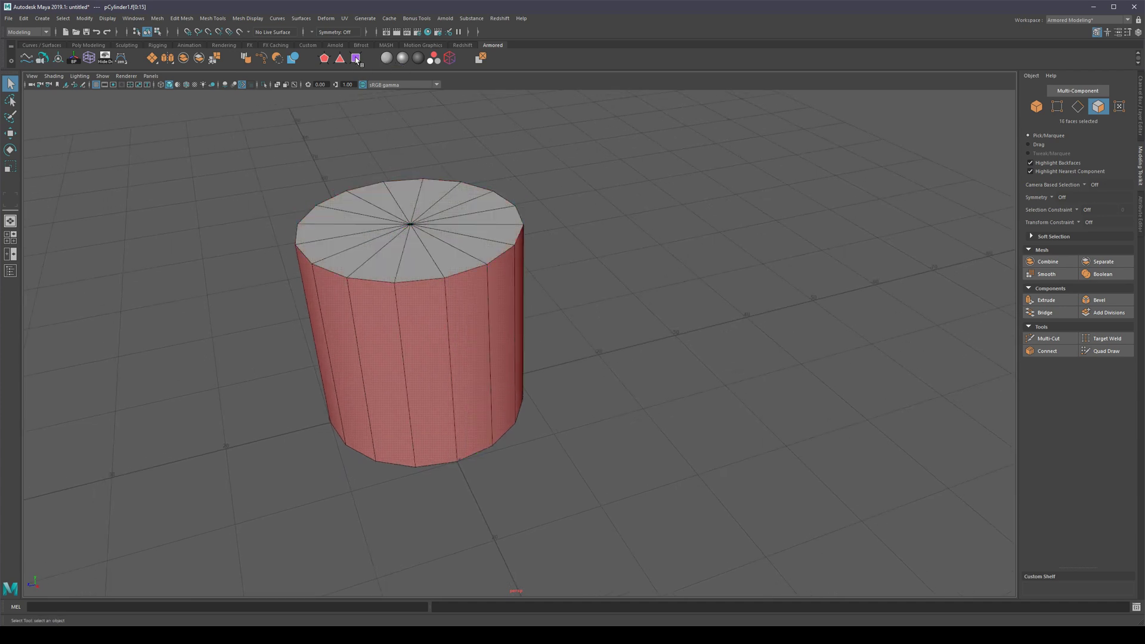
pyautogui.keyDown('alt'); pyautogui.moveTo(592, 298); pyautogui.dragTo(555, 259); pyautogui.keyUp('alt')
pyautogui.keyDown('alt'); pyautogui.moveTo(555, 259); pyautogui.dragTo(585, 285, button='right'); pyautogui.keyUp('alt')
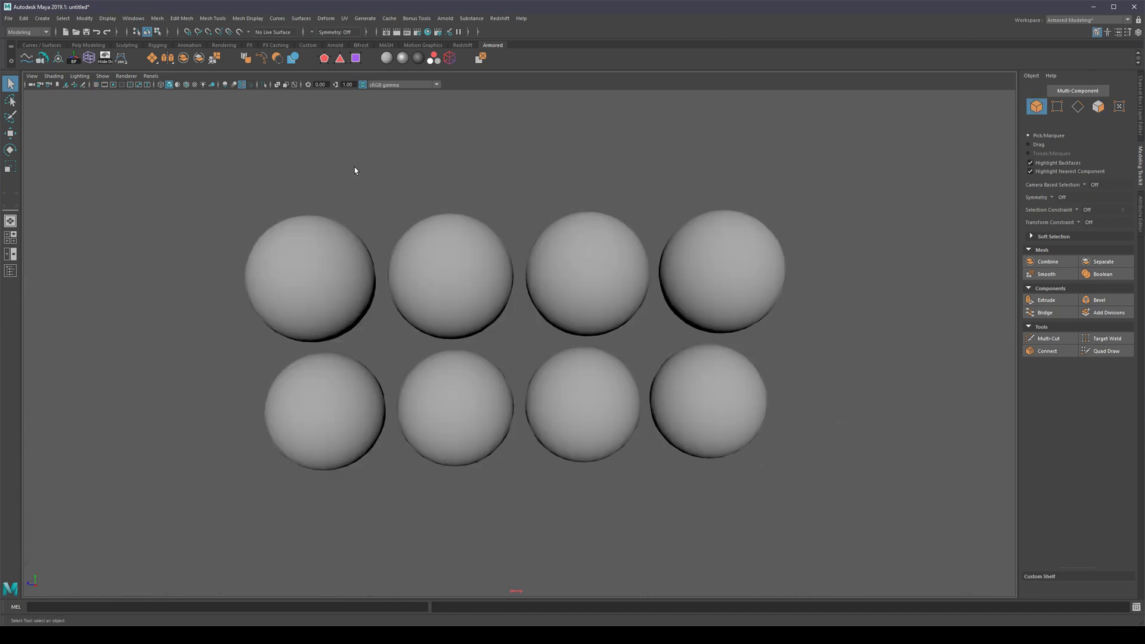
# Assign the AW Lambert material to the first column's upper sphere and the dark AW Lambert to the lower sphere.
pyautogui.click(301, 290)
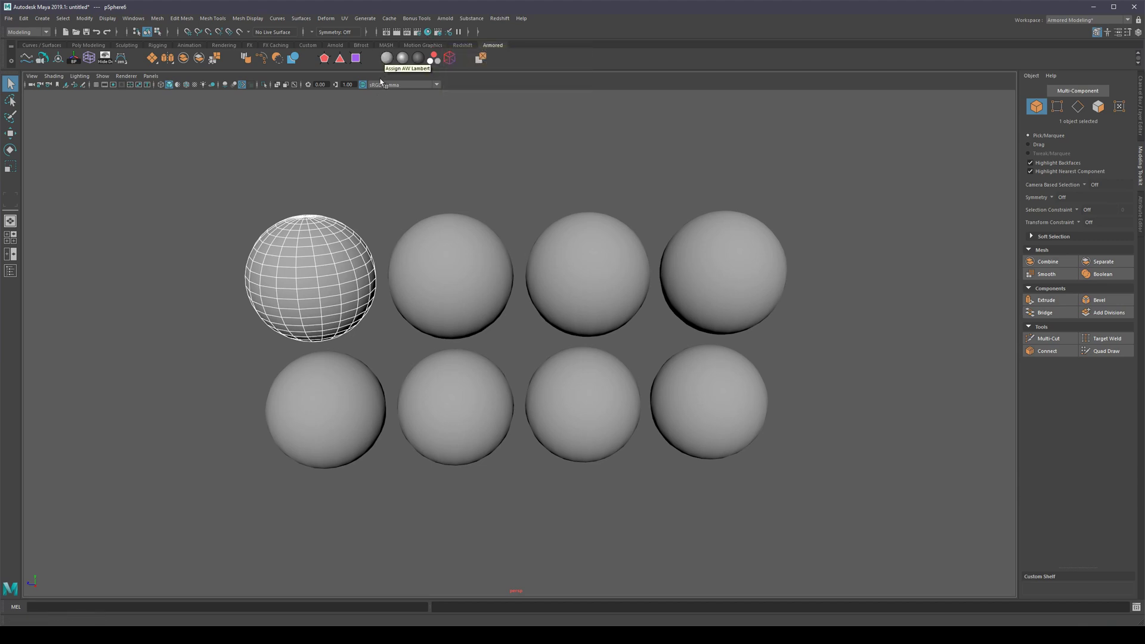
pyautogui.click(328, 403)
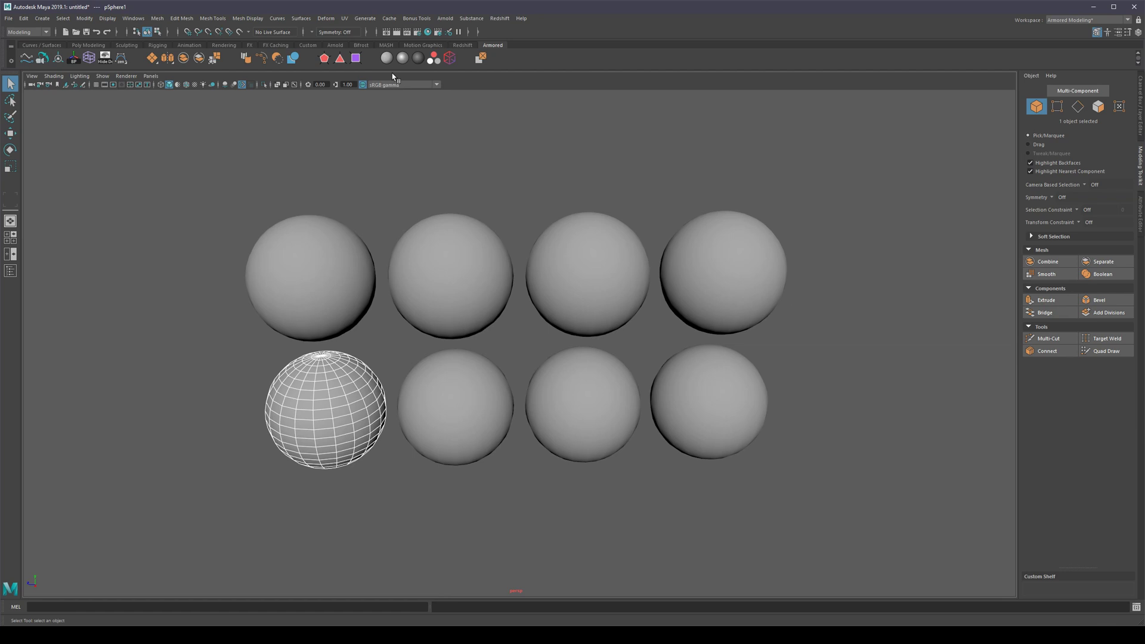
pyautogui.click(385, 60)
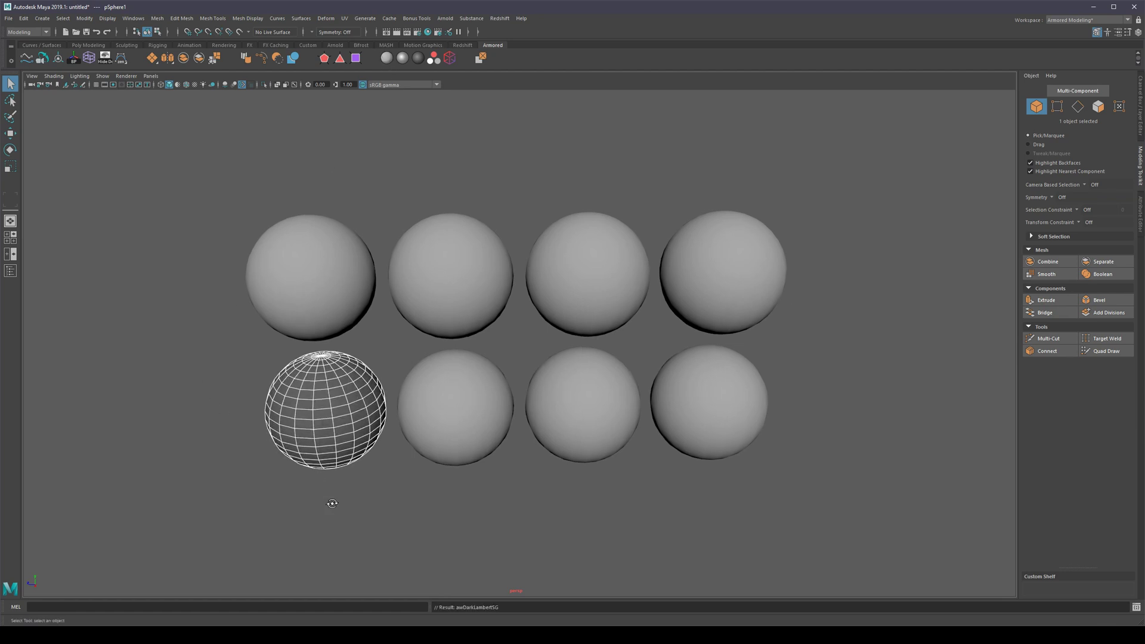
pyautogui.click(370, 513)
# Assign the light AW Blinn material to the upper sphere in the second column.
pyautogui.click(430, 304)
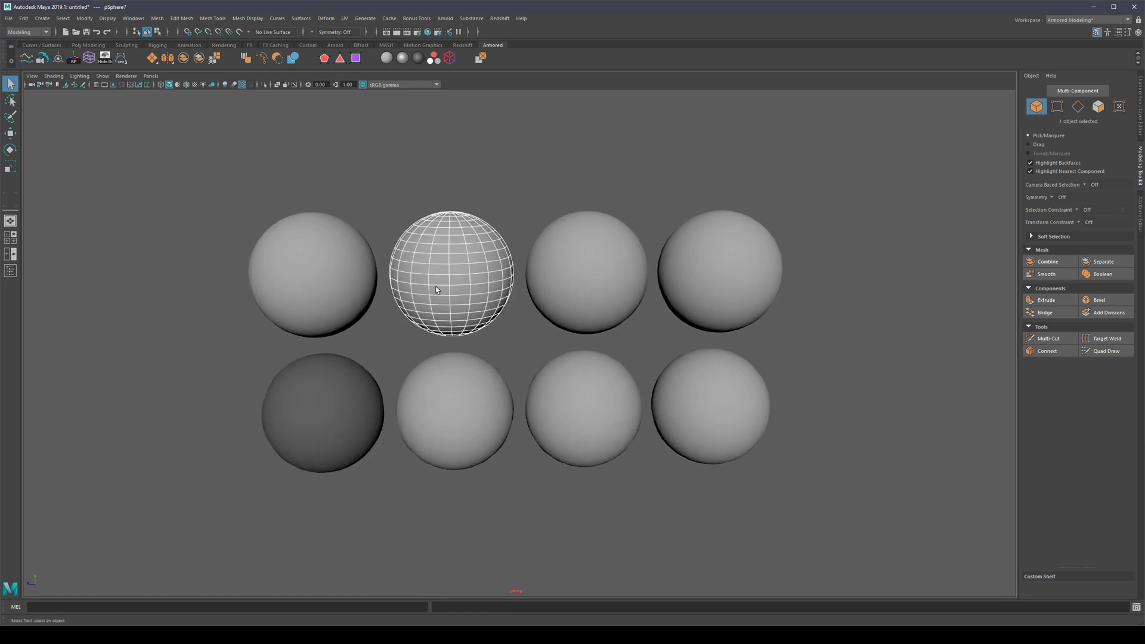
pyautogui.click(402, 60)
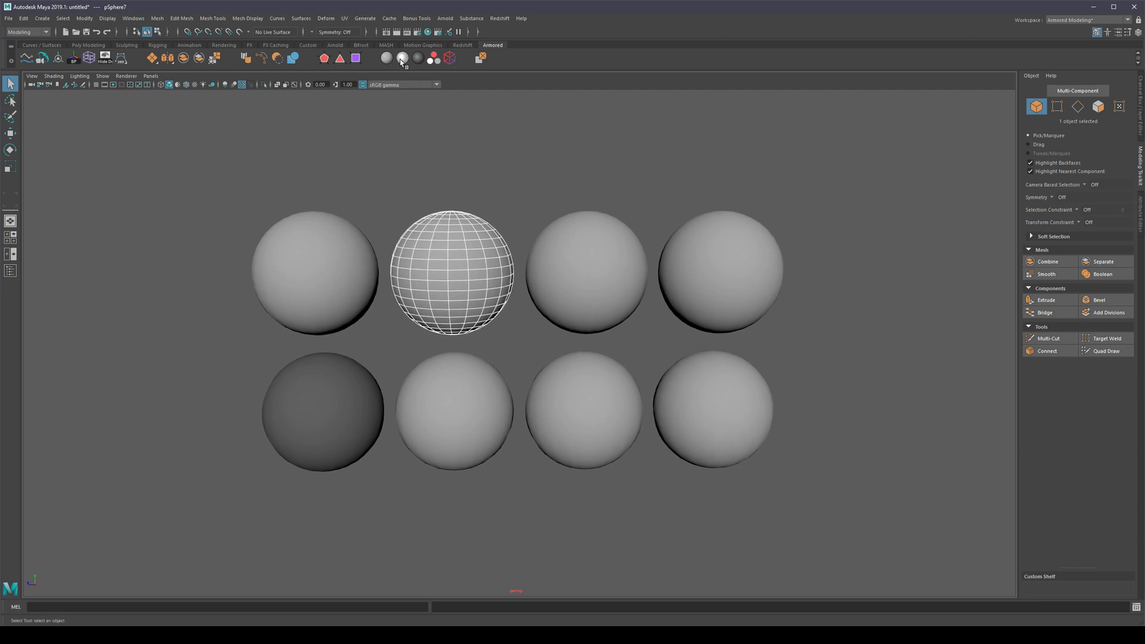
pyautogui.click(401, 59)
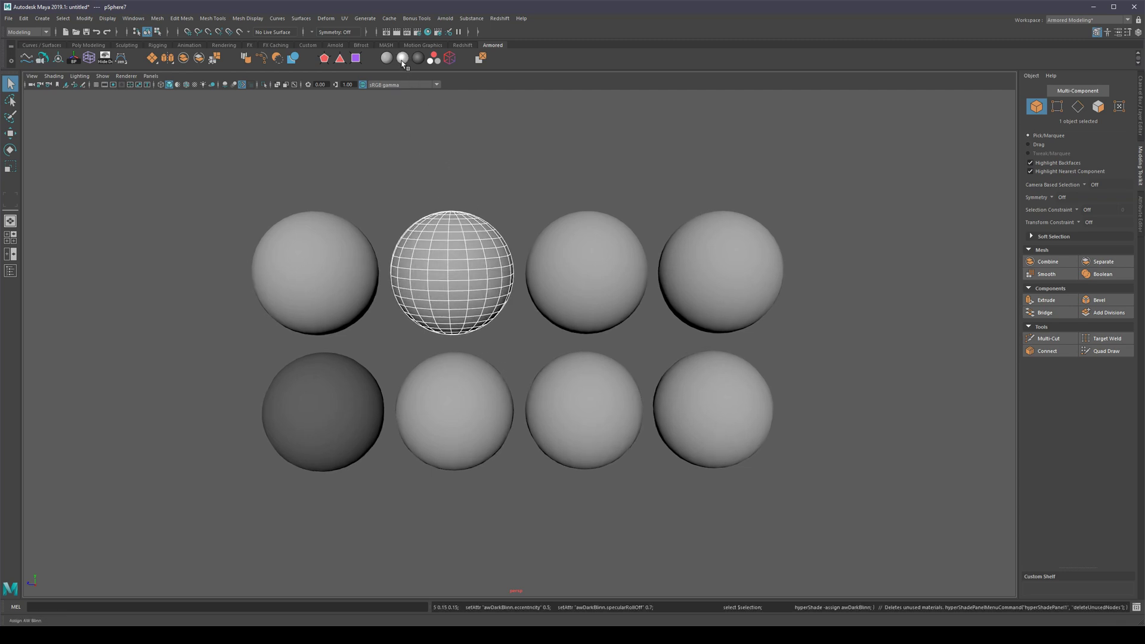
pyautogui.keyDown('alt'); pyautogui.moveTo(516, 476); pyautogui.dragTo(495, 438, button='middle'); pyautogui.keyUp('alt')
pyautogui.keyDown('alt'); pyautogui.moveTo(495, 439); pyautogui.dragTo(497, 443); pyautogui.keyUp('alt')
pyautogui.keyDown('alt'); pyautogui.moveTo(496, 444); pyautogui.dragTo(496, 467, button='middle'); pyautogui.keyUp('alt')
# Assign the dark AW Blinn material to the lower sphere in the second column and deselect it.
pyautogui.click(441, 422)
pyautogui.click(400, 61)
pyautogui.keyDown('alt'); pyautogui.moveTo(461, 479); pyautogui.dragTo(387, 508, button='middle'); pyautogui.keyUp('alt')
pyautogui.click(406, 532)
pyautogui.keyDown('alt'); pyautogui.moveTo(487, 535); pyautogui.dragTo(477, 540, button='middle'); pyautogui.keyUp('alt')
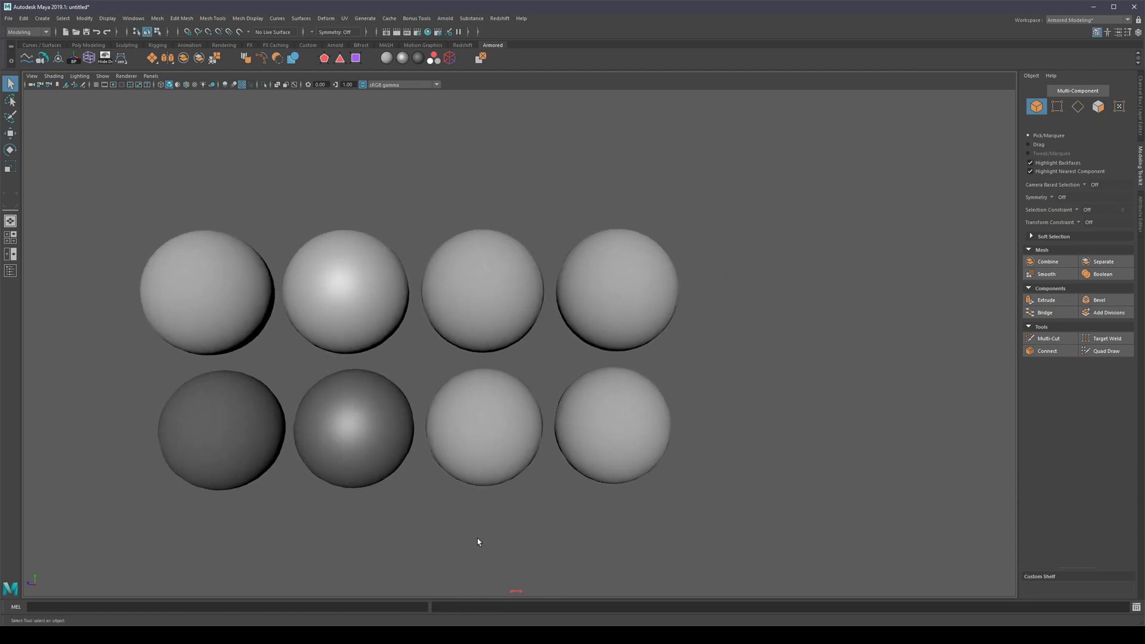
# Assign the darkest AW Blinn material to the upper sphere in the third column and deselect it.
pyautogui.click(471, 324)
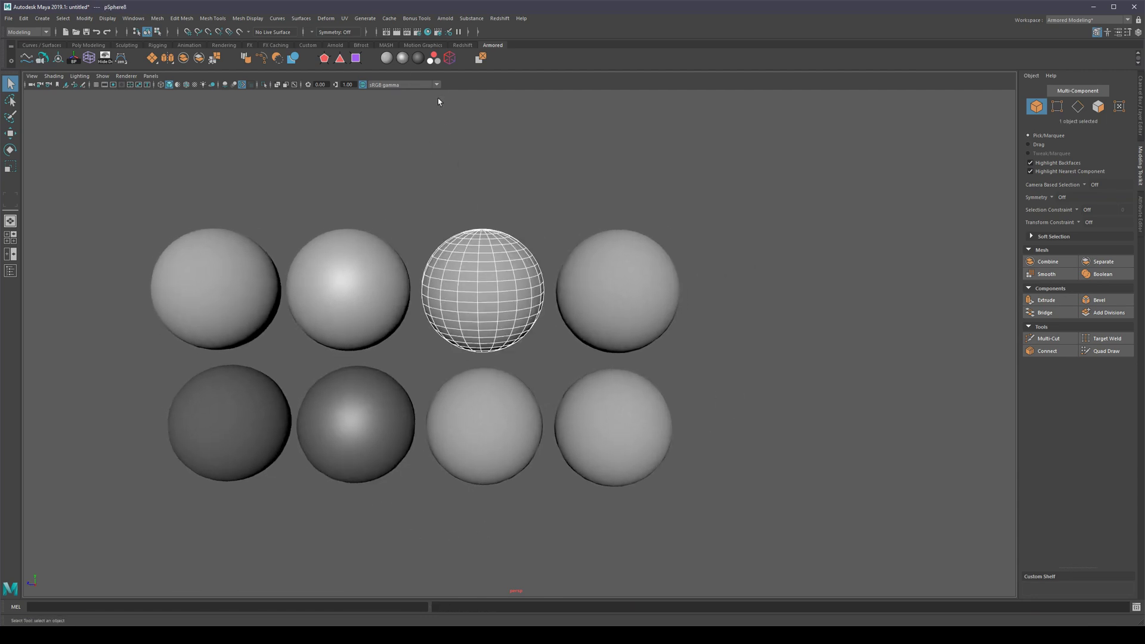
pyautogui.click(419, 60)
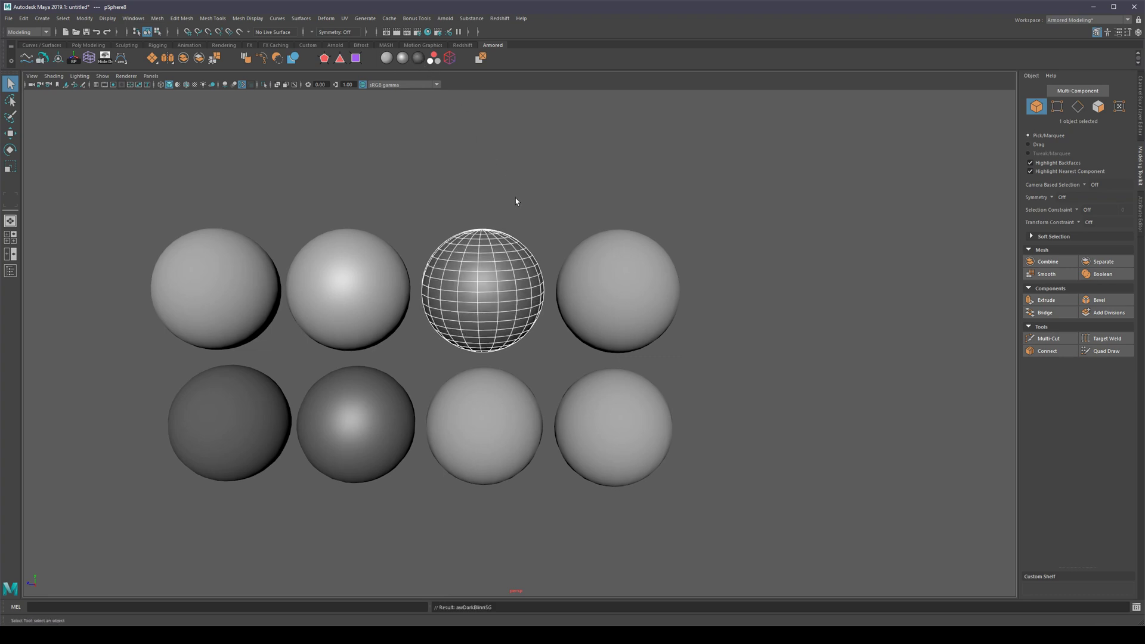
pyautogui.click(525, 181)
pyautogui.keyDown('alt'); pyautogui.moveTo(525, 182); pyautogui.dragTo(563, 216); pyautogui.keyUp('alt')
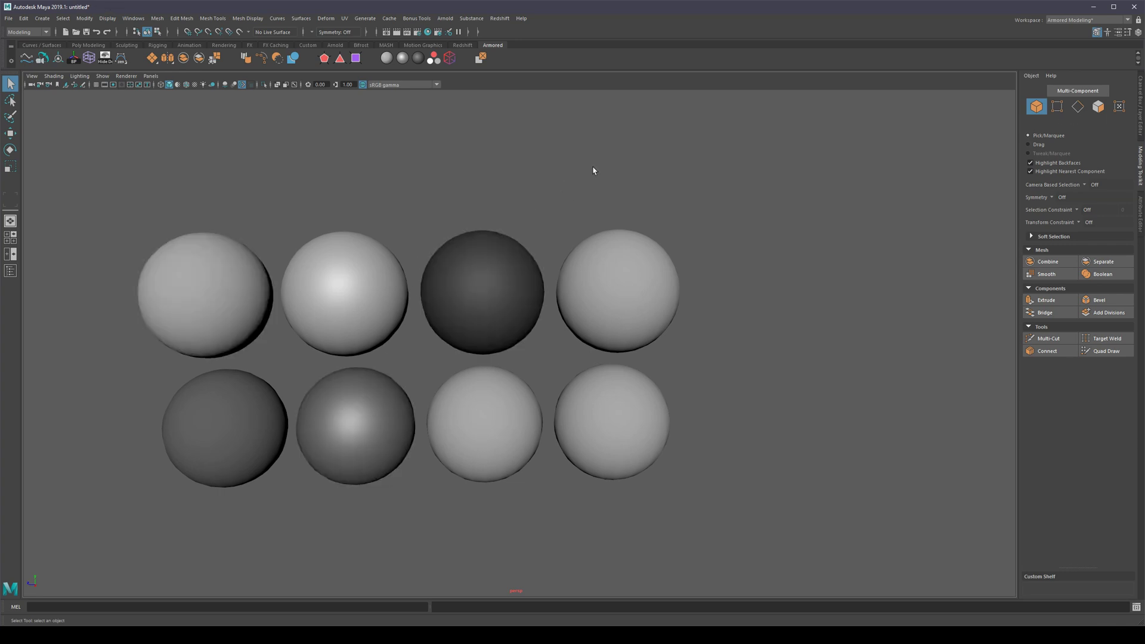
# Select all eight spheres, assign random Lambert colours to them and re-randomise the colours twice.
pyautogui.moveTo(593, 170); pyautogui.dragTo(235, 498)
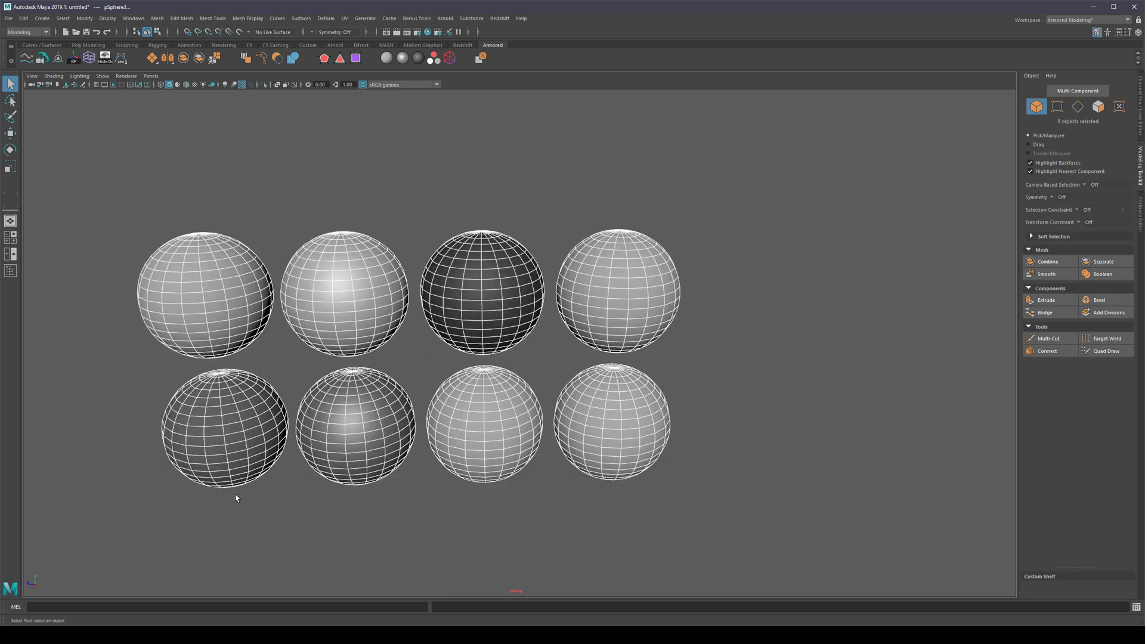
pyautogui.click(434, 60)
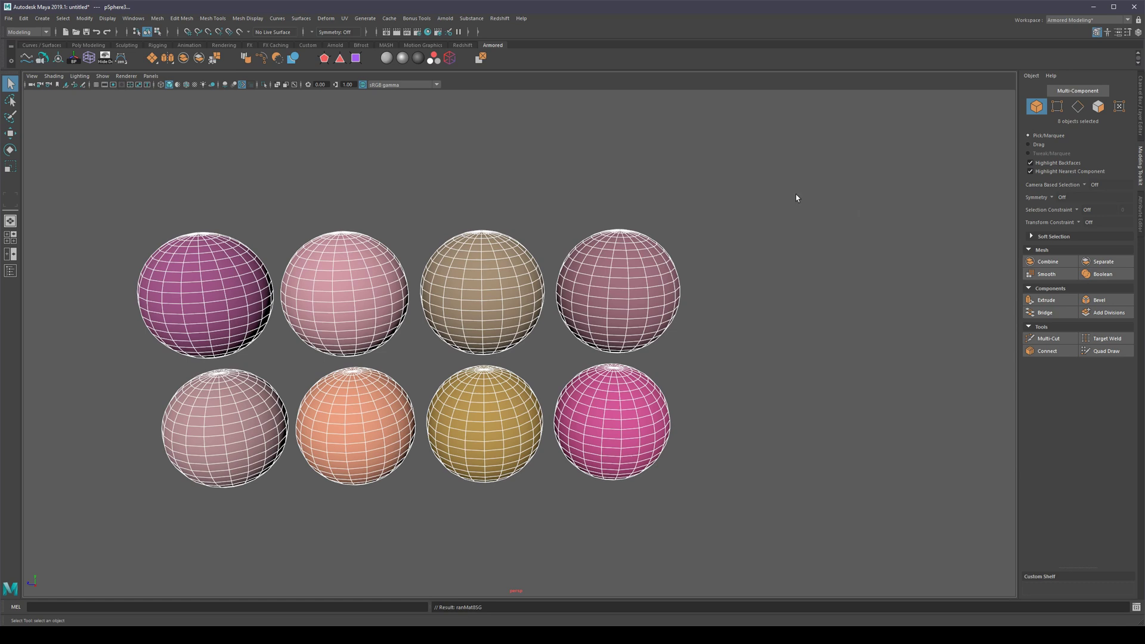
pyautogui.click(435, 60)
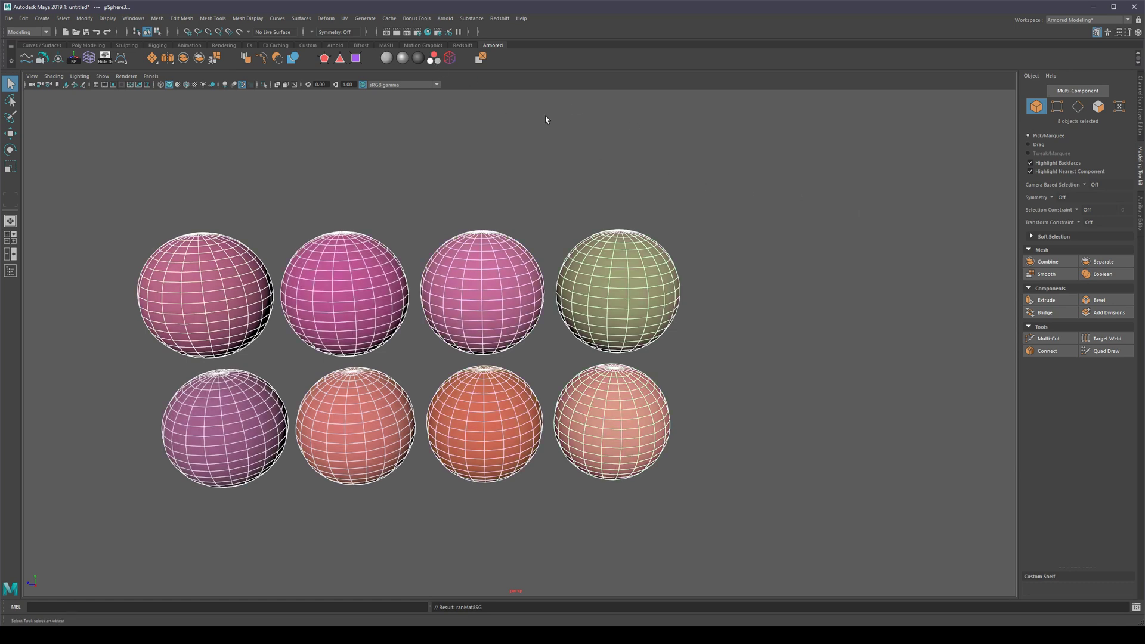
pyautogui.click(435, 60)
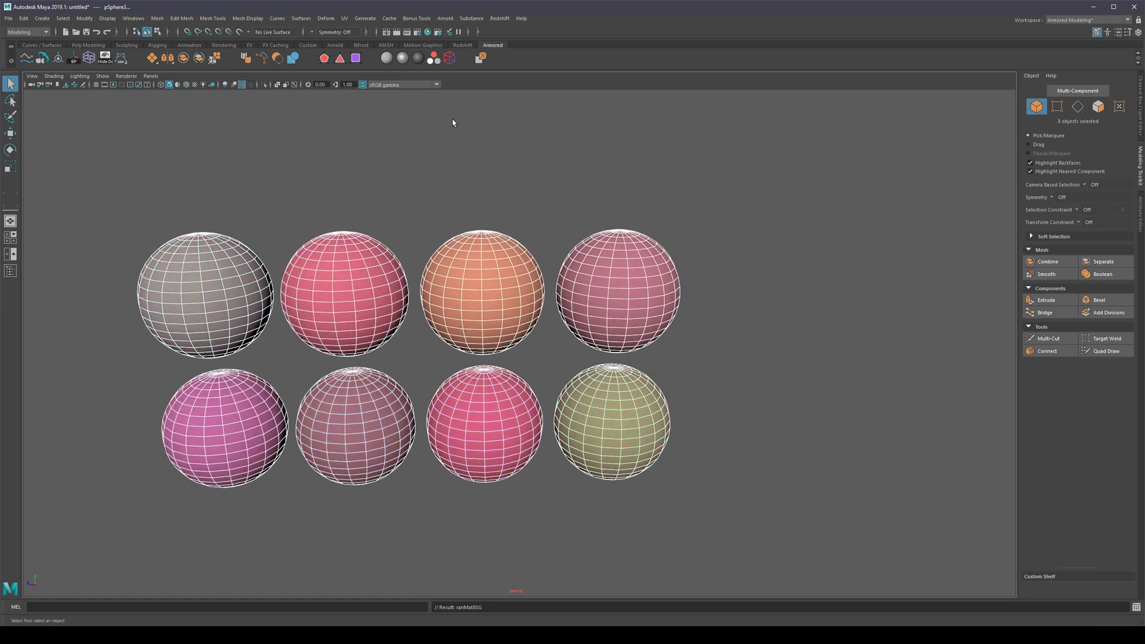
# Examine the colour bias values in the Assign Random Lambert command script, closing the Shelf Editor when done.
pyautogui.rightClick(435, 60)
pyautogui.click(447, 62)
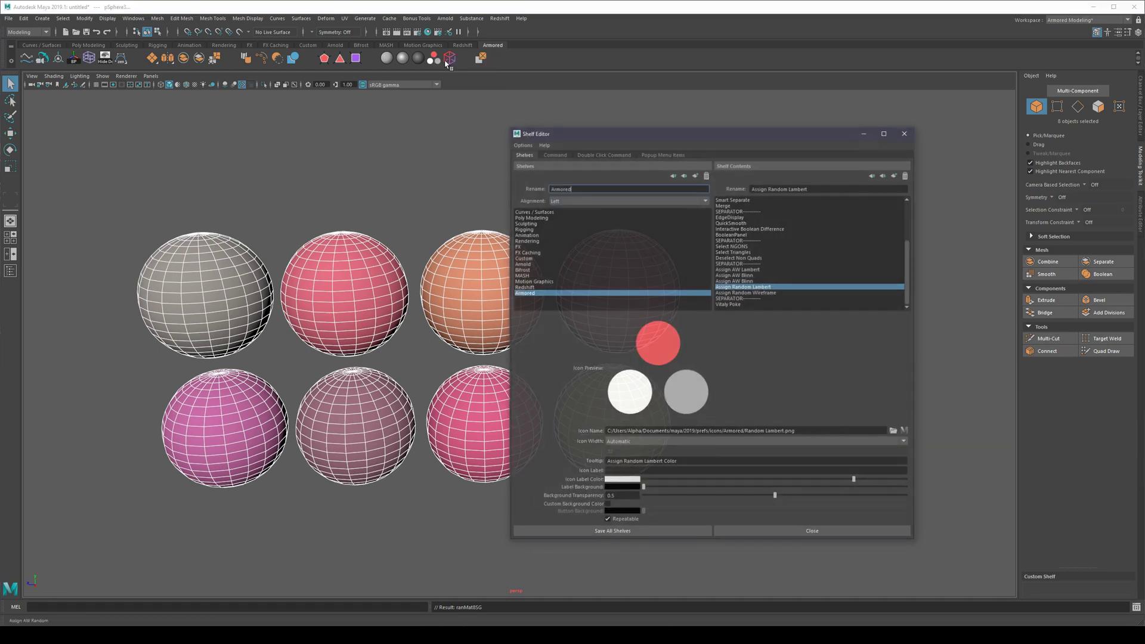
pyautogui.rightClick(435, 60)
pyautogui.click(448, 71)
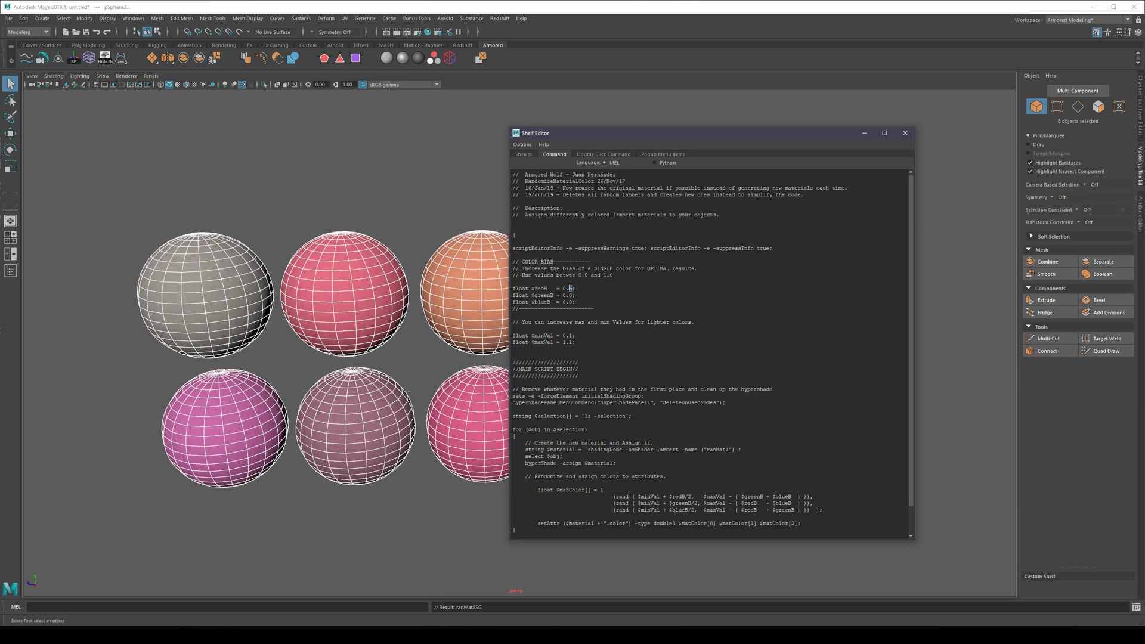
pyautogui.click(905, 132)
# Give the eight spheres new random Lambert colours, replace them with shiny random-coloured materials, and deselect the spheres.
pyautogui.click(435, 60)
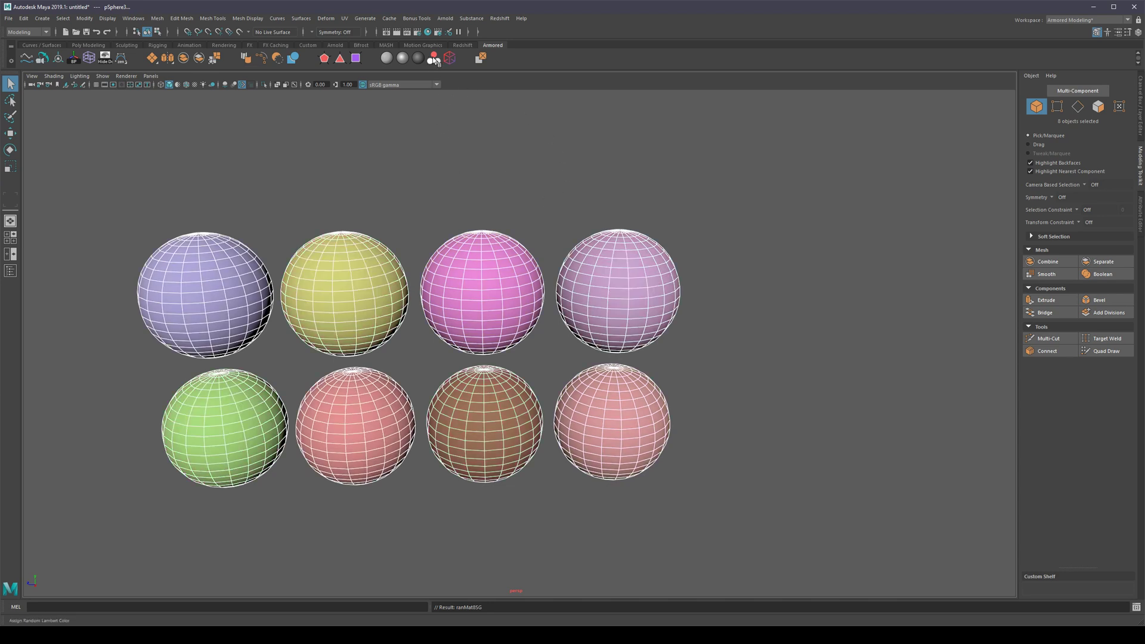
pyautogui.click(435, 58)
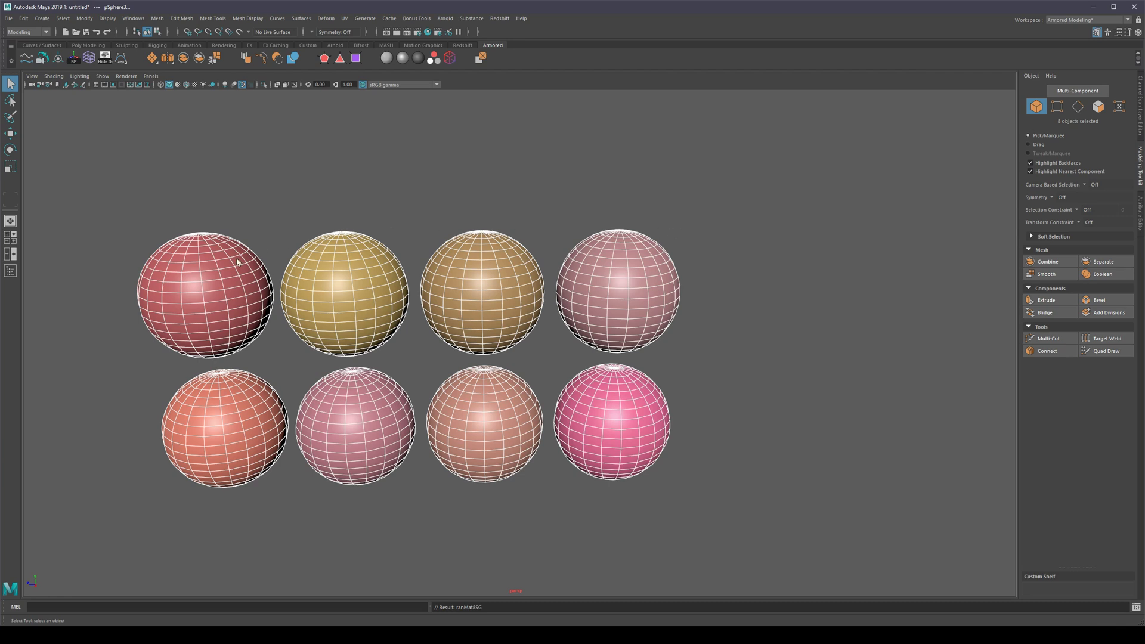
pyautogui.click(546, 229)
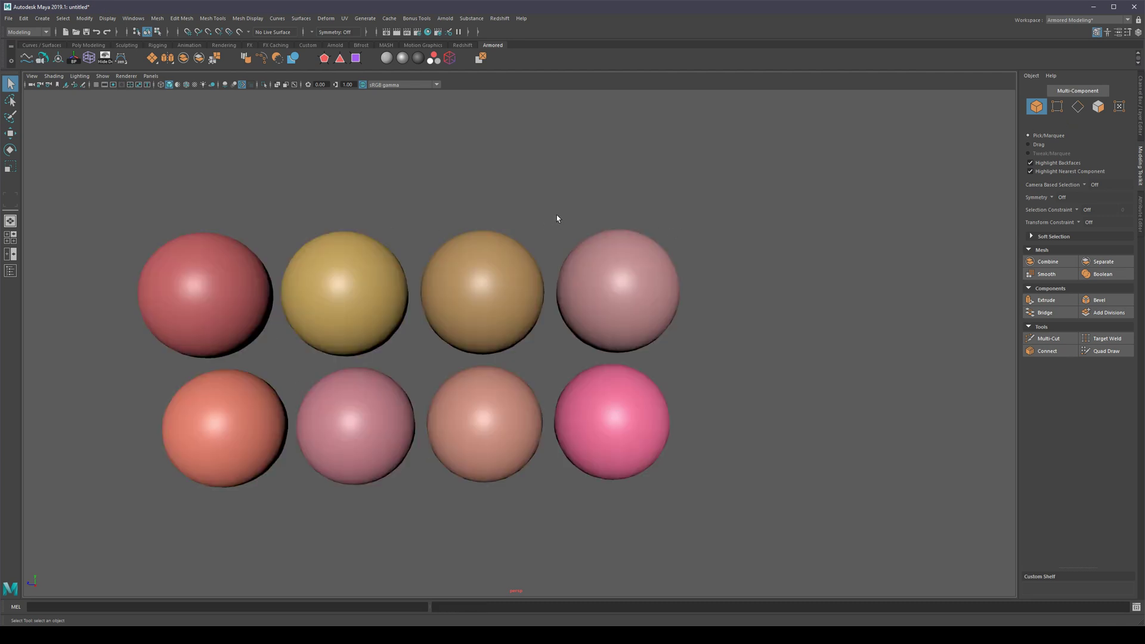
# Restore the selection of all eight spheres, assign the plain AW Lambert material and deselect them.
pyautogui.hotkey('ctrl', 'z')
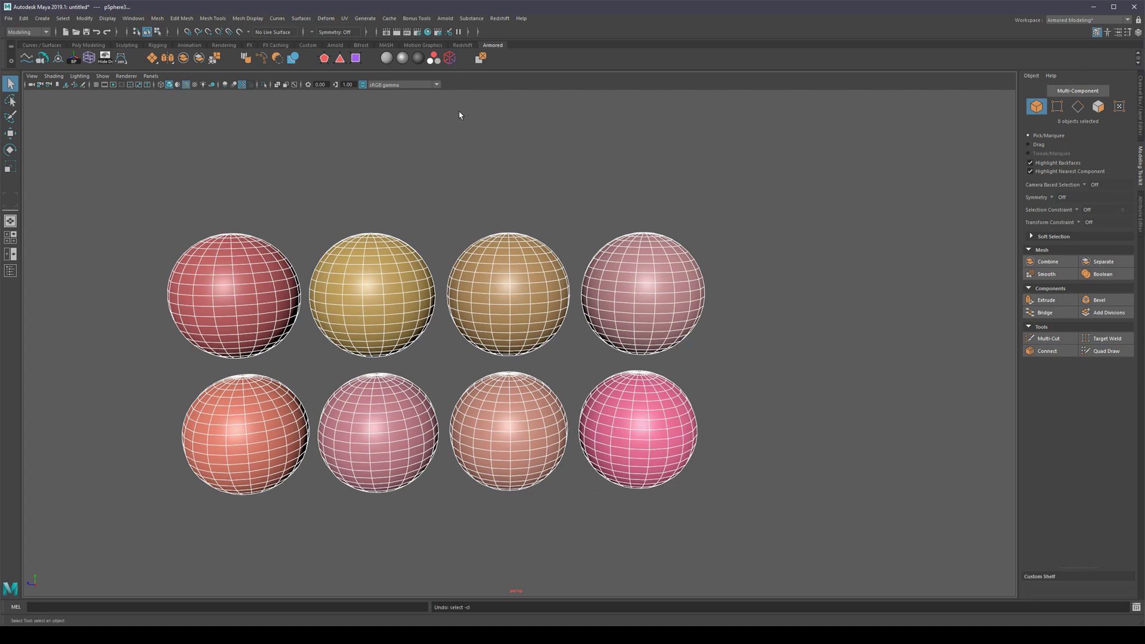
pyautogui.click(388, 59)
pyautogui.keyDown('alt'); pyautogui.moveTo(514, 154); pyautogui.dragTo(516, 181); pyautogui.keyUp('alt')
pyautogui.click(734, 249)
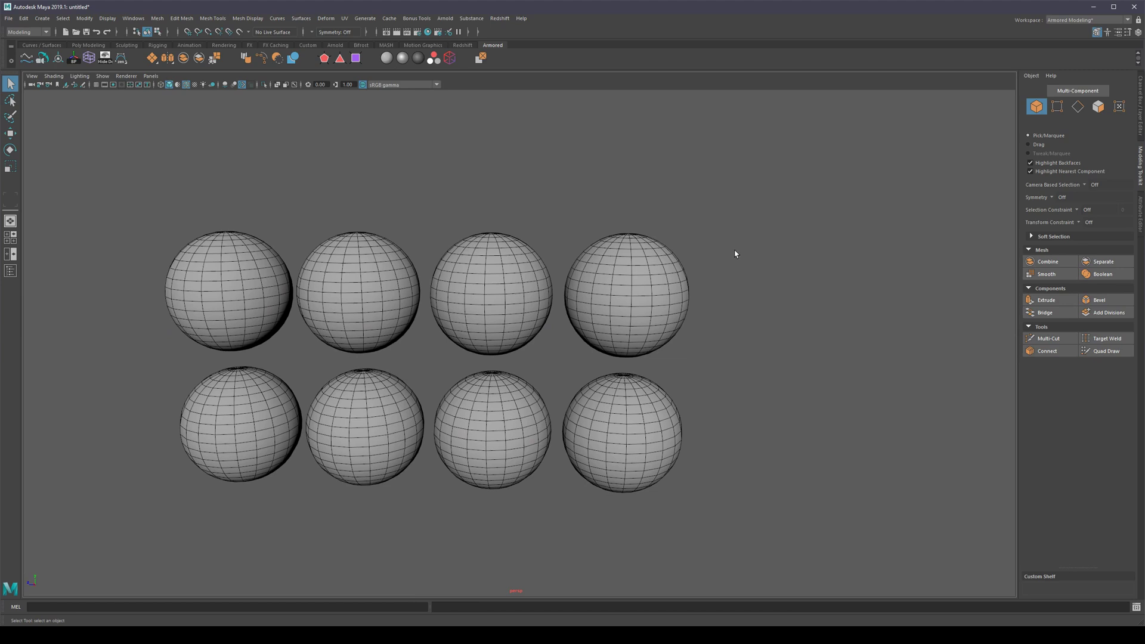
# Select all eight spheres and assign random wireframe colours, reselecting the spheres for another pass before clearing the selection.
pyautogui.keyDown('alt'); pyautogui.moveTo(757, 231); pyautogui.dragTo(754, 242); pyautogui.keyUp('alt')
pyautogui.moveTo(795, 169); pyautogui.dragTo(86, 558)
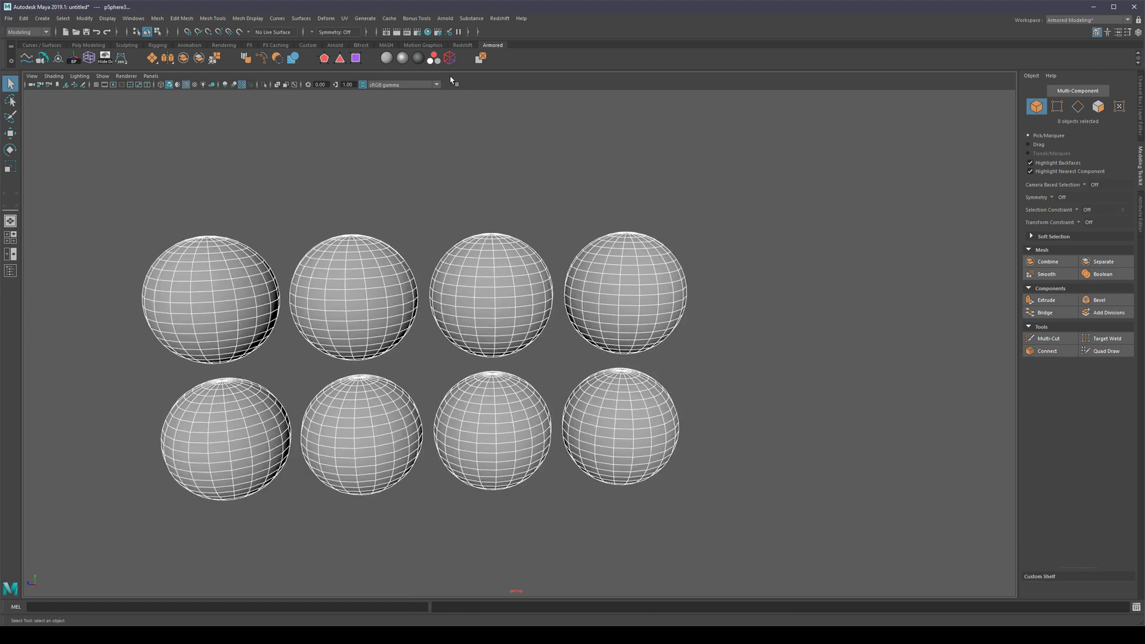
pyautogui.click(742, 279)
pyautogui.moveTo(741, 278)
pyautogui.keyDown('alt'); pyautogui.mouseDown()
pyautogui.moveTo(733, 266)
pyautogui.moveTo(720, 274)
pyautogui.mouseUp(); pyautogui.keyUp('alt')
pyautogui.keyDown('alt'); pyautogui.moveTo(552, 218); pyautogui.dragTo(572, 223, button='middle'); pyautogui.keyUp('alt')
pyautogui.keyDown('alt'); pyautogui.moveTo(572, 226); pyautogui.dragTo(558, 188); pyautogui.keyUp('alt')
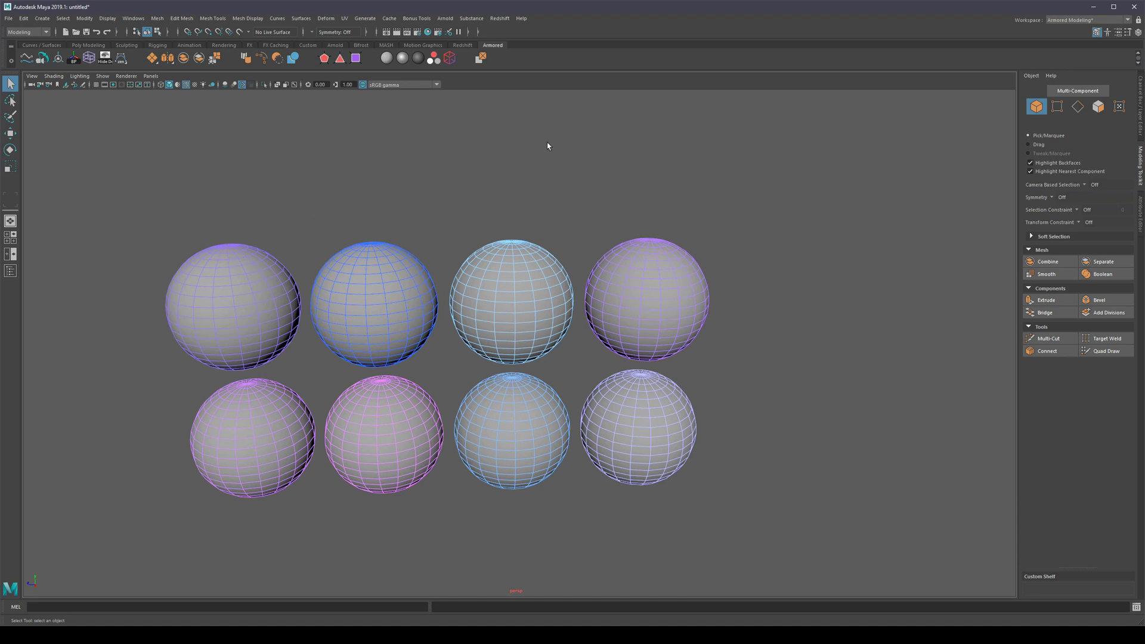
pyautogui.moveTo(733, 158); pyautogui.dragTo(153, 560)
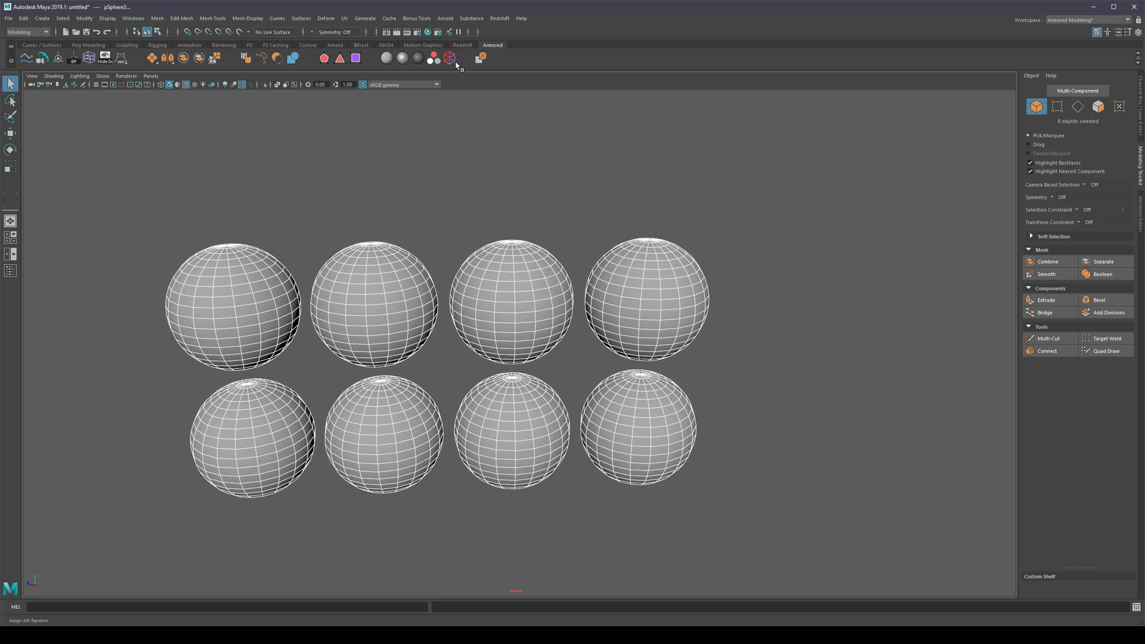
pyautogui.click(662, 209)
pyautogui.keyDown('alt'); pyautogui.moveTo(731, 247); pyautogui.dragTo(741, 290); pyautogui.keyUp('alt')
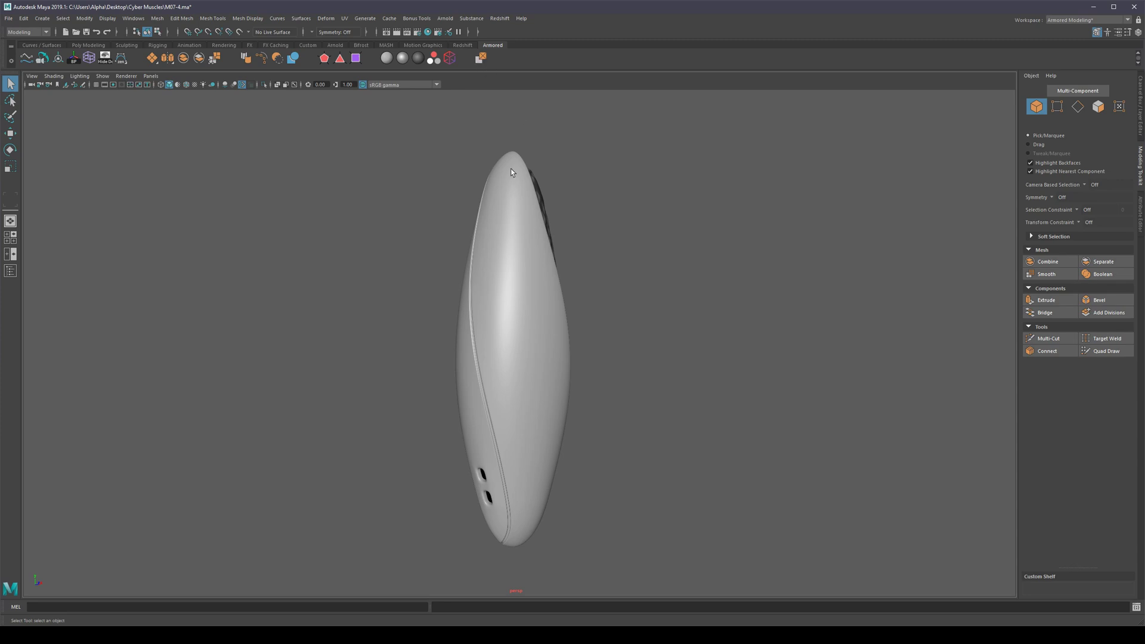
# Turn off smooth preview on the muscle mesh, select a rectangular block of its front faces and apply Vitaly Poke.
pyautogui.click(535, 281)
pyautogui.scroll(3, 536, 281)
pyautogui.press('1')
pyautogui.keyDown('alt'); pyautogui.moveTo(531, 253); pyautogui.dragTo(521, 280, button='middle'); pyautogui.keyUp('alt')
pyautogui.moveTo(515, 276); pyautogui.dragTo(530, 362, button='right')
pyautogui.moveTo(482, 286)
pyautogui.mouseDown()
pyautogui.moveTo(486, 276)
pyautogui.moveTo(501, 373)
pyautogui.moveTo(536, 398)
pyautogui.moveTo(529, 250)
pyautogui.moveTo(566, 392)
pyautogui.mouseUp()
pyautogui.keyDown('alt'); pyautogui.moveTo(718, 378); pyautogui.dragTo(776, 366); pyautogui.keyUp('alt')
pyautogui.click(481, 58)
pyautogui.keyDown('alt'); pyautogui.moveTo(667, 282); pyautogui.dragTo(637, 280, button='middle'); pyautogui.keyUp('alt')
pyautogui.keyDown('alt'); pyautogui.moveTo(566, 269); pyautogui.dragTo(666, 331, button='right'); pyautogui.keyUp('alt')
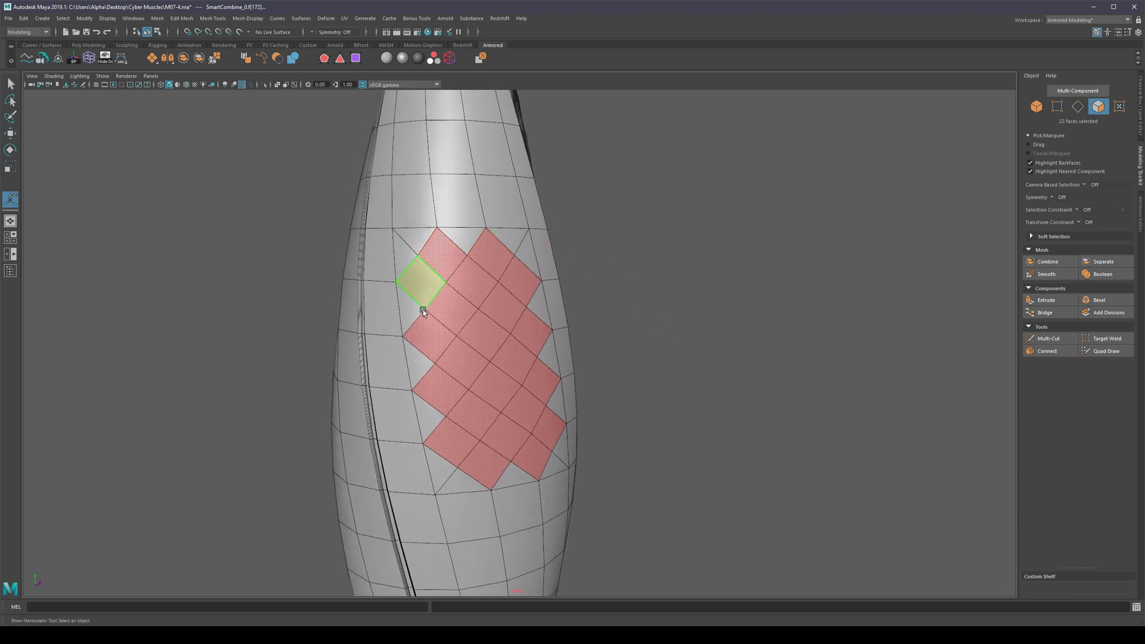
# Apply Vitaly Poke again to the original block of quad faces on the muscle mesh.
pyautogui.keyDown('alt'); pyautogui.moveTo(800, 371); pyautogui.dragTo(700, 338); pyautogui.keyUp('alt')
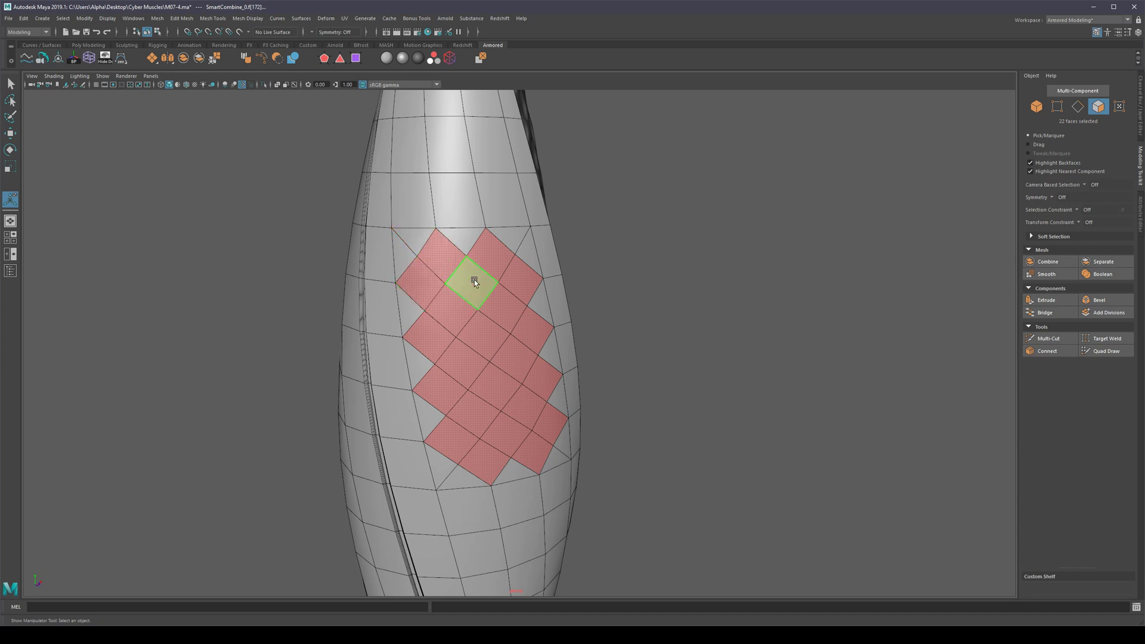
pyautogui.keyDown('alt'); pyautogui.moveTo(474, 281); pyautogui.dragTo(467, 269, button='middle'); pyautogui.keyUp('alt')
pyautogui.scroll(3, 448, 254)
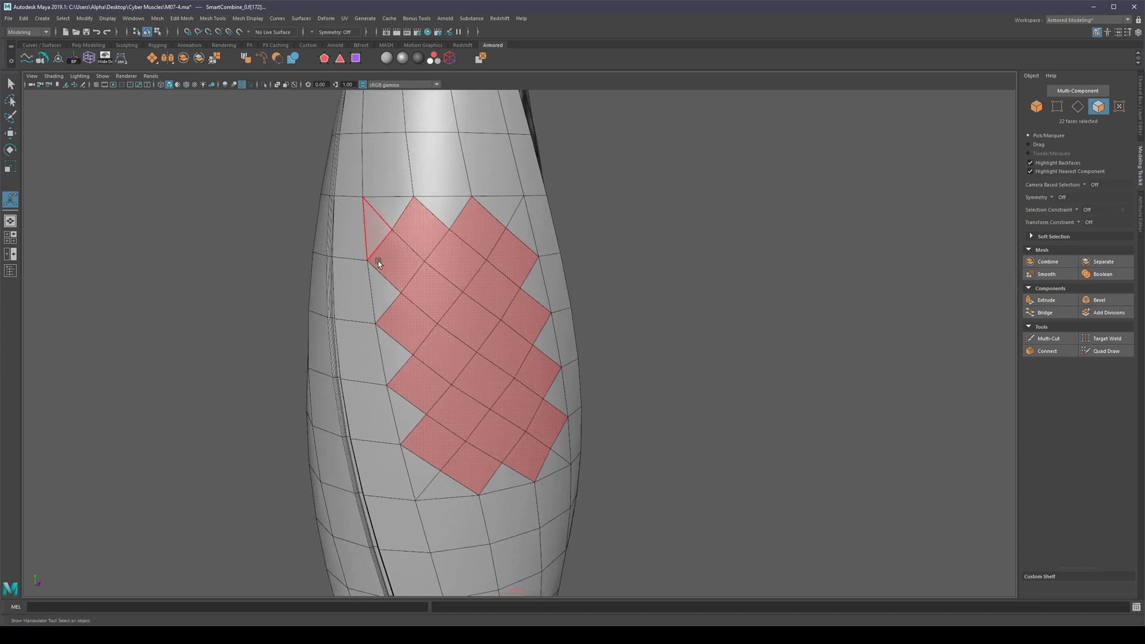
pyautogui.click(482, 58)
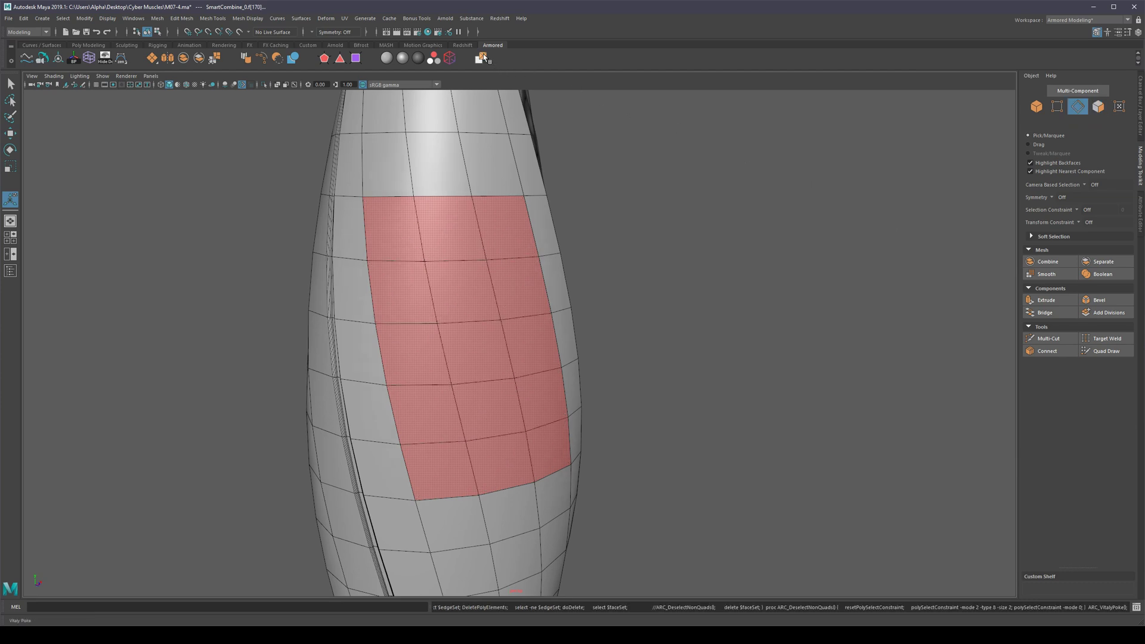
pyautogui.click(483, 59)
# Extrude the selected diamond faces individually with an inward offset.
pyautogui.keyDown('alt'); pyautogui.moveTo(468, 333); pyautogui.dragTo(522, 343); pyautogui.keyUp('alt')
pyautogui.hotkey('ctrl', 'e')
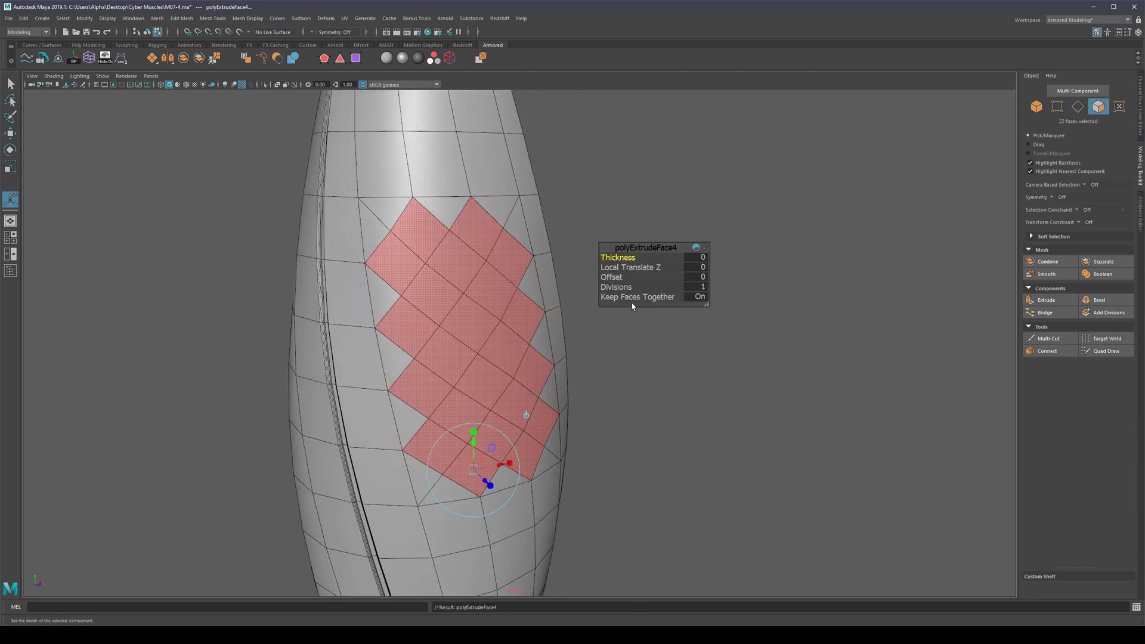
pyautogui.moveTo(612, 278); pyautogui.dragTo(570, 302)
# Extrude the inset diamond faces again with an offset of 0.21 and a thickness of -0.49.
pyautogui.hotkey('ctrl', 'e')
pyautogui.click(612, 277)
pyautogui.moveTo(612, 276); pyautogui.dragTo(597, 258, button='middle')
pyautogui.click(614, 257)
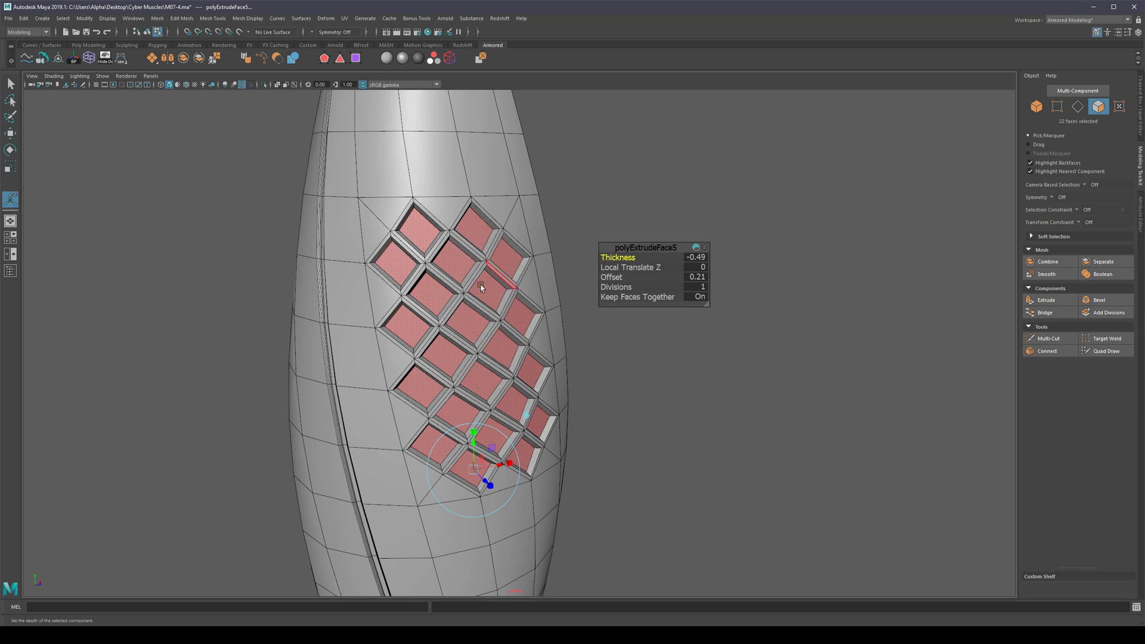
# Return the mesh to object mode with smooth preview, deselect it and inspect the rounded dimples.
pyautogui.press('q')
pyautogui.press('3')
pyautogui.press('F8')
pyautogui.click(624, 304)
pyautogui.keyDown('alt'); pyautogui.moveTo(624, 304); pyautogui.dragTo(608, 298); pyautogui.keyUp('alt')
pyautogui.keyDown('alt'); pyautogui.moveTo(608, 298); pyautogui.dragTo(532, 324, button='right'); pyautogui.keyUp('alt')
pyautogui.keyDown('alt'); pyautogui.moveTo(532, 324); pyautogui.dragTo(518, 325); pyautogui.keyUp('alt')
pyautogui.scroll(6, 420, 315)
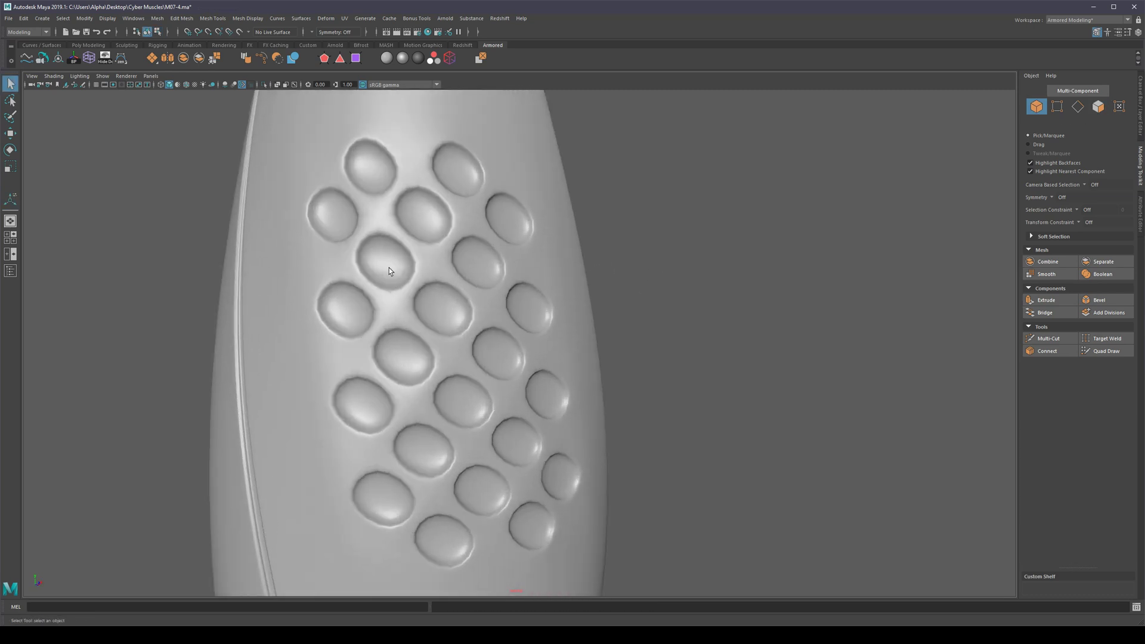
# Select the muscle mesh and insert three centred edge loops through its upper diagonal dimple rows with Multi-Cut.
pyautogui.keyDown('alt'); pyautogui.moveTo(392, 271); pyautogui.dragTo(447, 366, button='middle'); pyautogui.keyUp('alt')
pyautogui.click(457, 304)
pyautogui.hotkey('ctrl', 'shift', 'x')
pyautogui.keyDown('ctrl'); pyautogui.middleClick(410, 291); pyautogui.keyUp('ctrl')
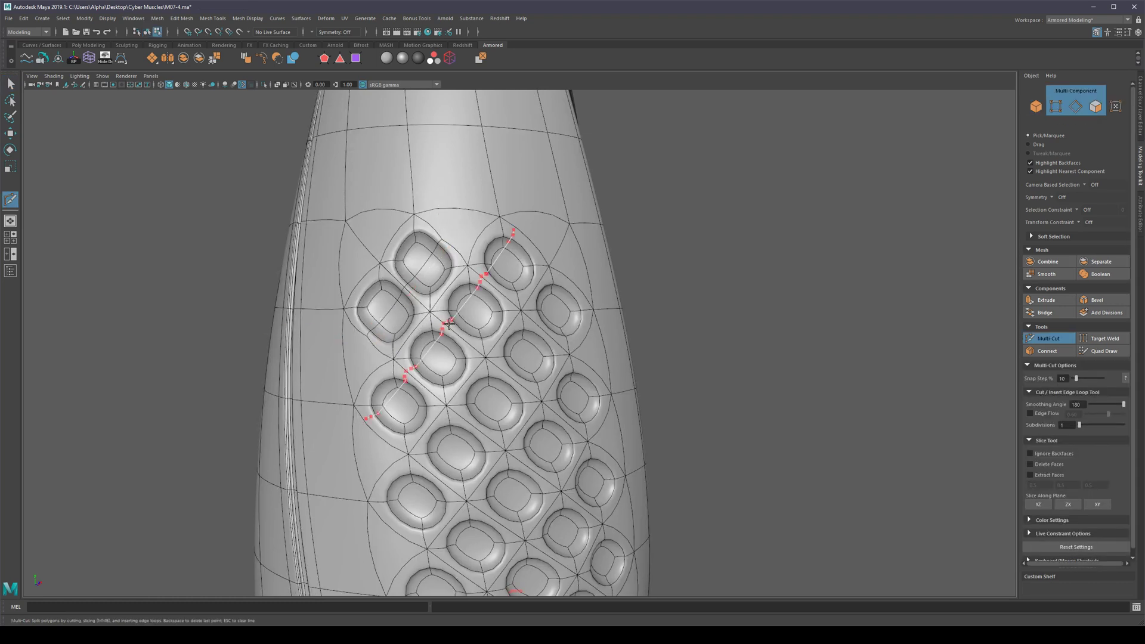
pyautogui.keyDown('ctrl'); pyautogui.middleClick(462, 338); pyautogui.keyUp('ctrl')
pyautogui.keyDown('ctrl'); pyautogui.middleClick(511, 389); pyautogui.keyUp('ctrl')
# Insert three more centred edge loops through the remaining dimple rows in the middle and lower area.
pyautogui.keyDown('alt'); pyautogui.moveTo(725, 352); pyautogui.dragTo(713, 260, button='middle'); pyautogui.keyUp('alt')
pyautogui.keyDown('ctrl'); pyautogui.middleClick(554, 333); pyautogui.keyUp('ctrl')
pyautogui.keyDown('alt'); pyautogui.moveTo(698, 383); pyautogui.dragTo(681, 327, button='middle'); pyautogui.keyUp('alt')
pyautogui.keyDown('alt'); pyautogui.moveTo(680, 327); pyautogui.dragTo(682, 356); pyautogui.keyUp('alt')
pyautogui.keyDown('ctrl'); pyautogui.middleClick(564, 367); pyautogui.keyUp('ctrl')
pyautogui.keyDown('ctrl'); pyautogui.middleClick(586, 434); pyautogui.keyUp('ctrl')
# Leave Multi-Cut for object mode, deselect the mesh and inspect the diamond pattern and the dark scaled side.
pyautogui.press('q')
pyautogui.press('F8')
pyautogui.scroll(-5, 615, 333)
pyautogui.click(617, 334)
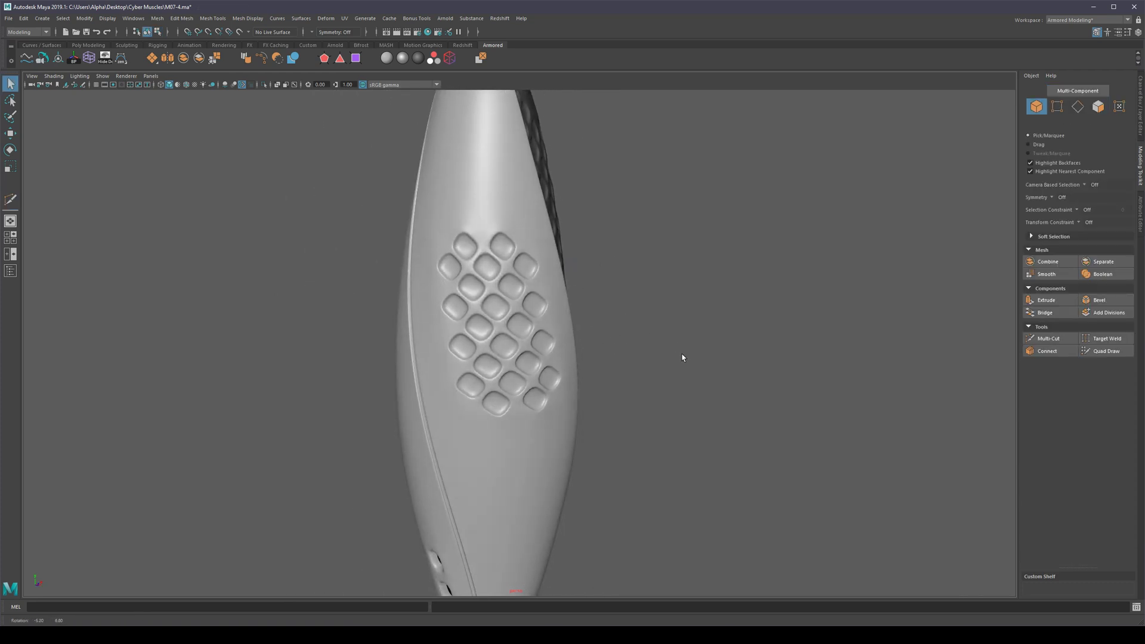
pyautogui.keyDown('alt'); pyautogui.moveTo(663, 268); pyautogui.dragTo(668, 336, button='middle'); pyautogui.keyUp('alt')
pyautogui.keyDown('alt'); pyautogui.moveTo(667, 338); pyautogui.dragTo(486, 90); pyautogui.keyUp('alt')
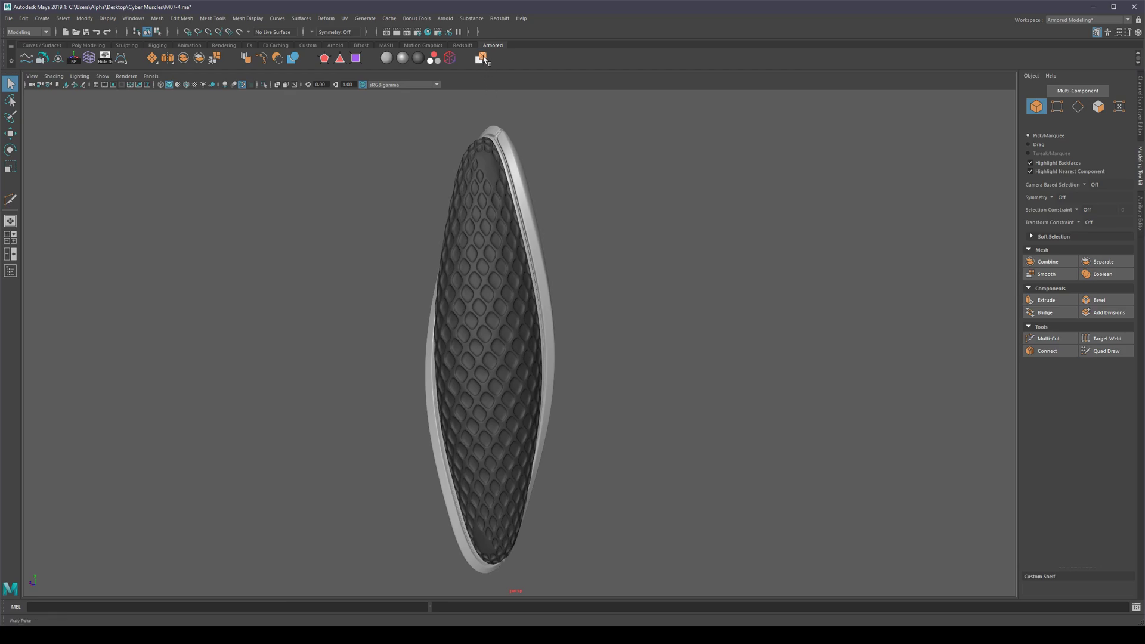